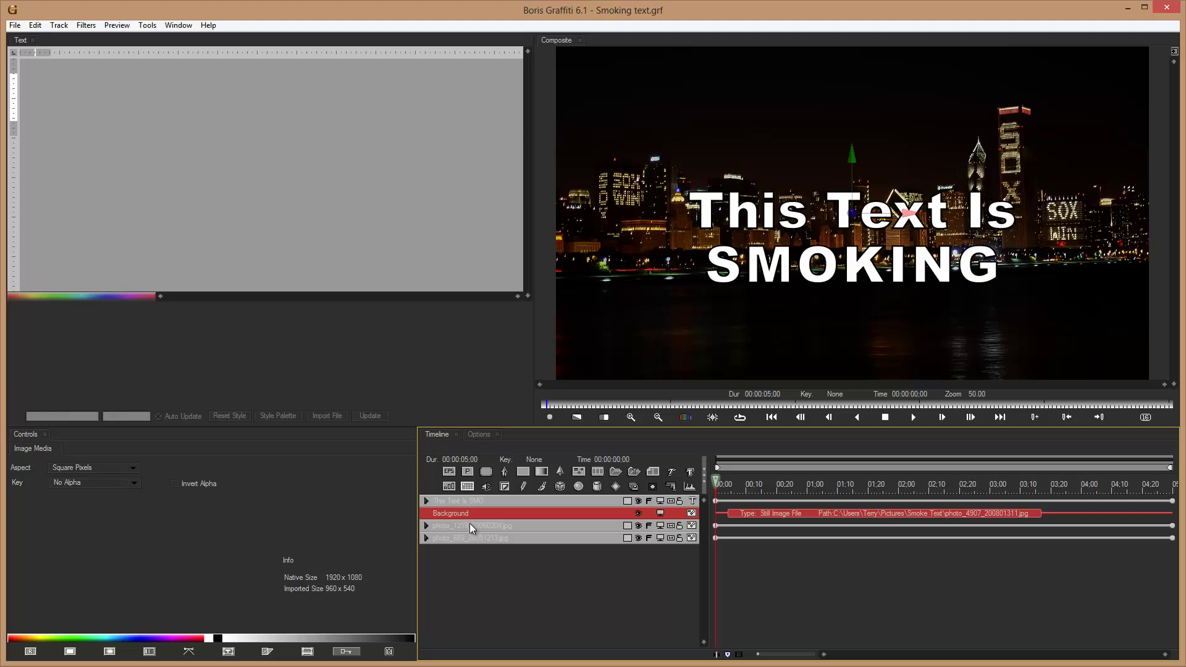
Check the title's Border/Edge outline by toggling it off and on, then return to the text settings
left_click(477, 501)
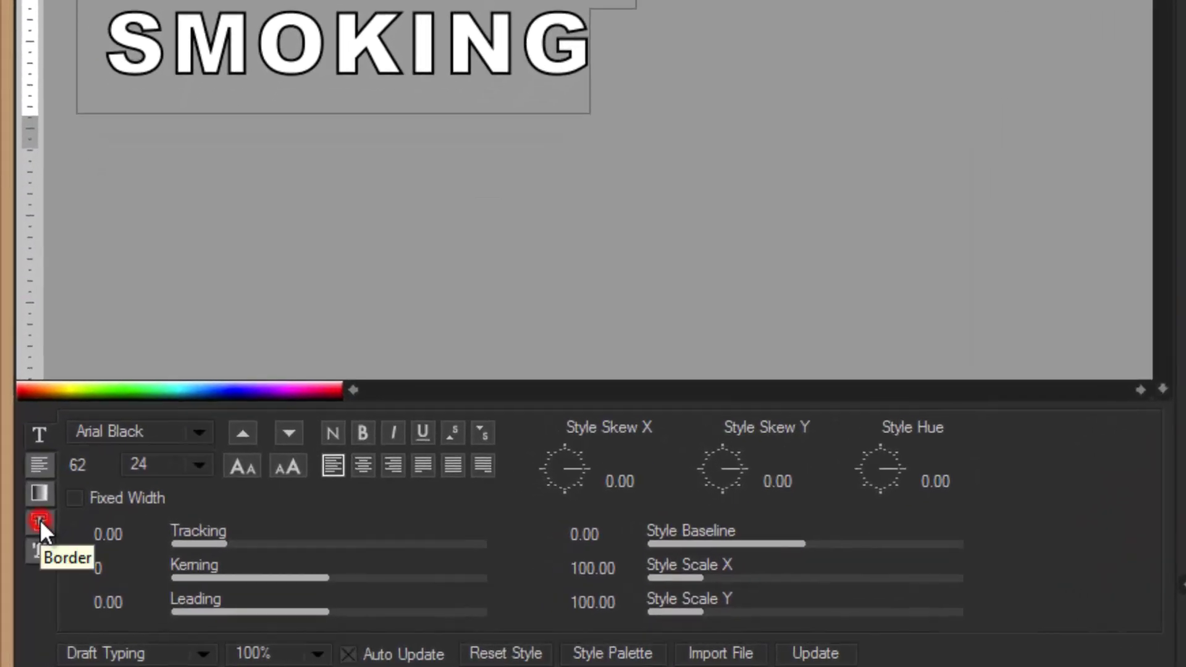
left_click(39, 521)
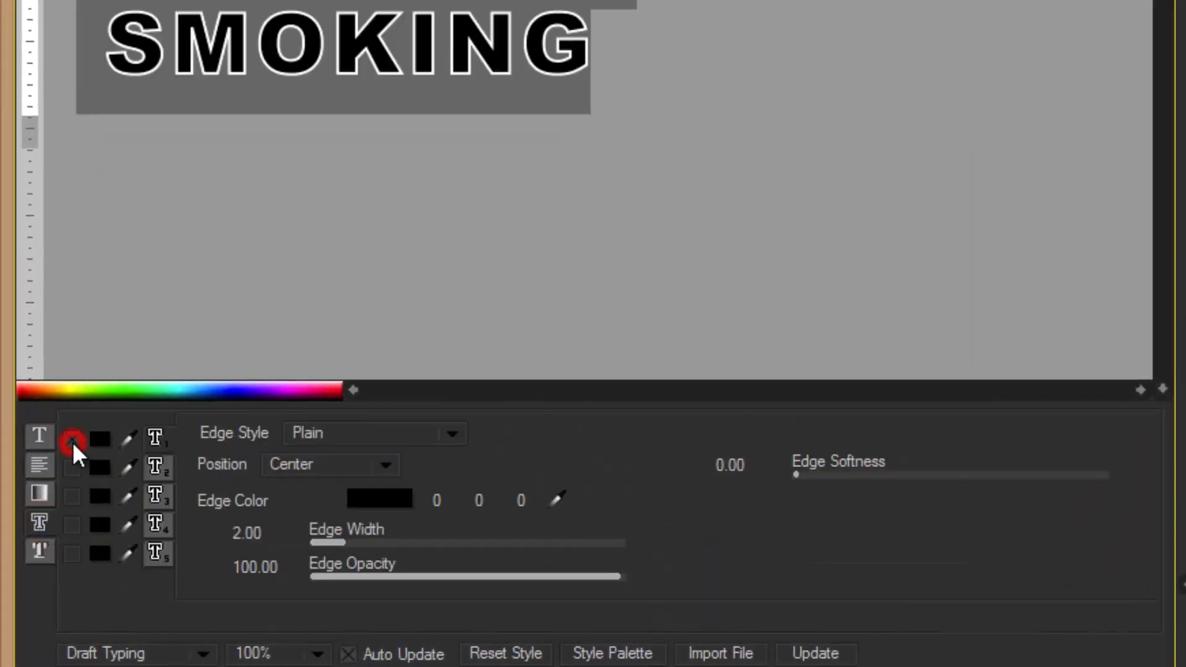
left_click(72, 439)
left_click(72, 440)
left_click(42, 436)
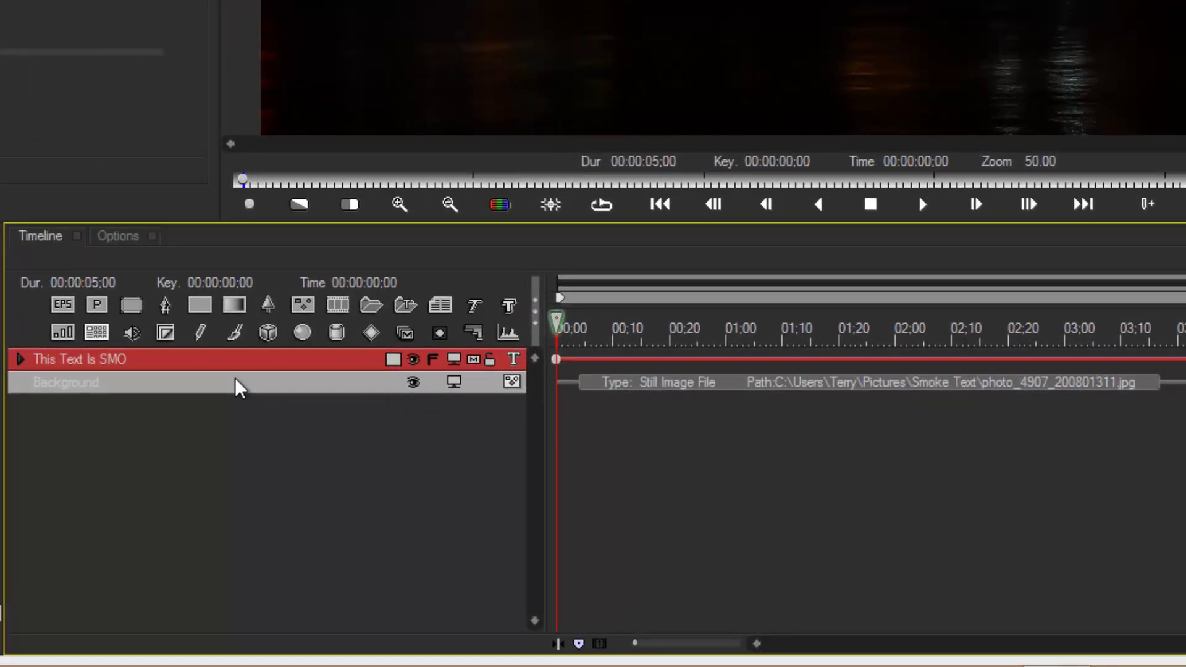
Add a BCC 2D Particles filter to the title track with the titleFloatAway preset
left_click_drag(238, 381, 242, 369)
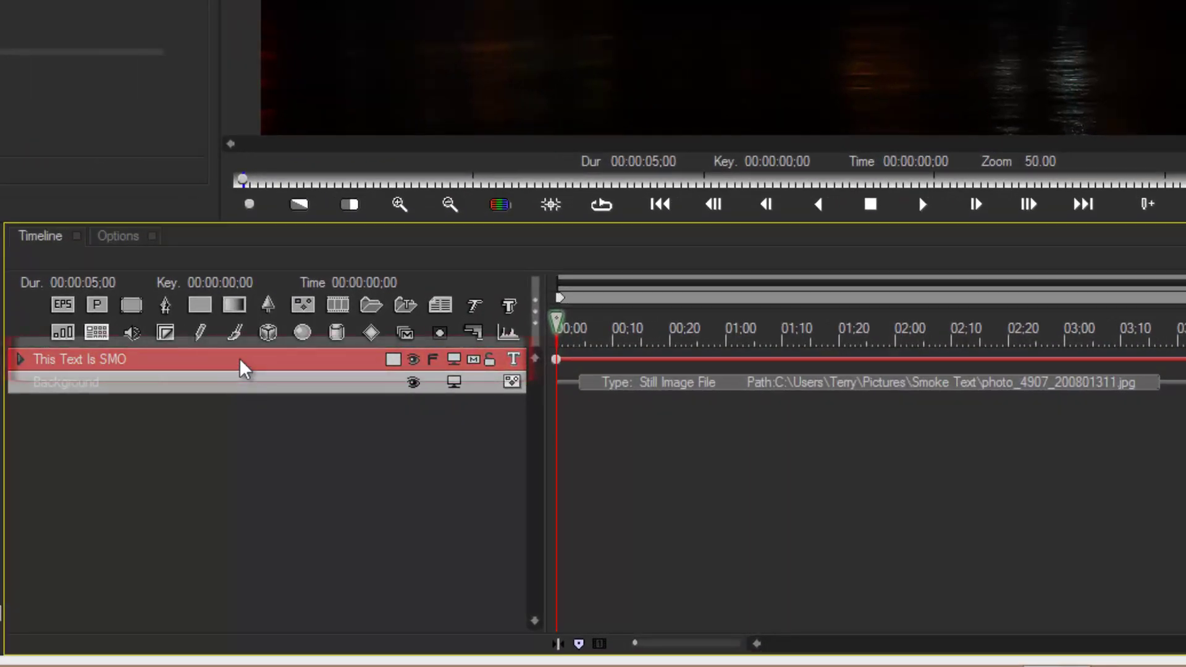
right_click(239, 368)
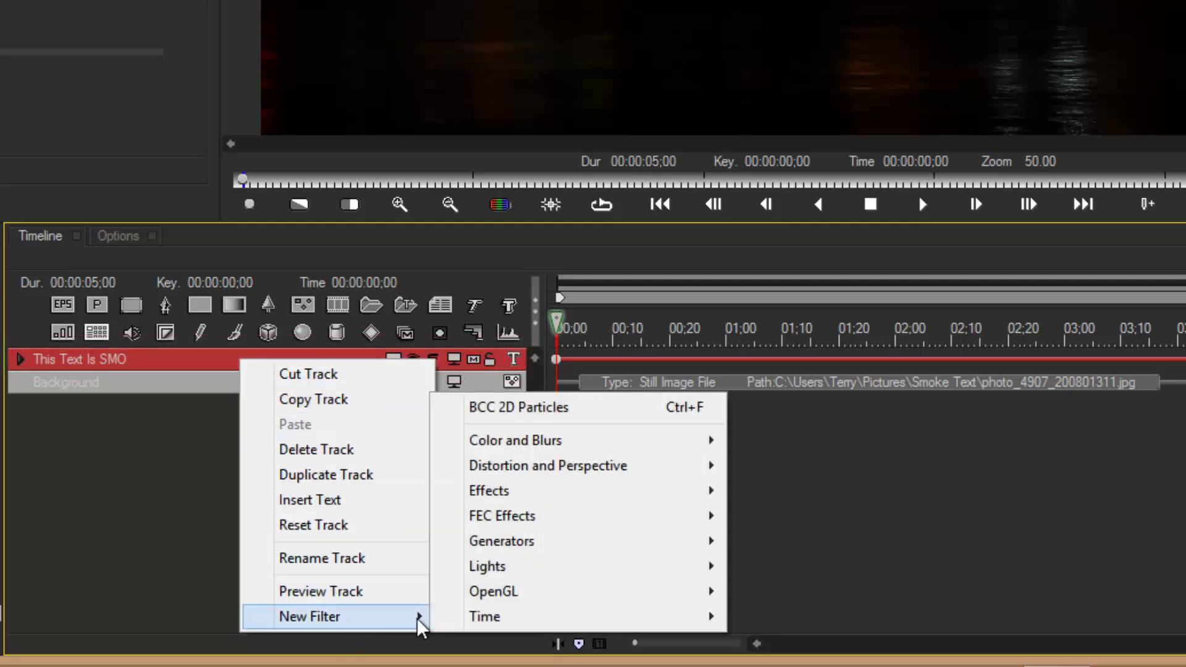
mouse_move(309, 616)
mouse_move(548, 465)
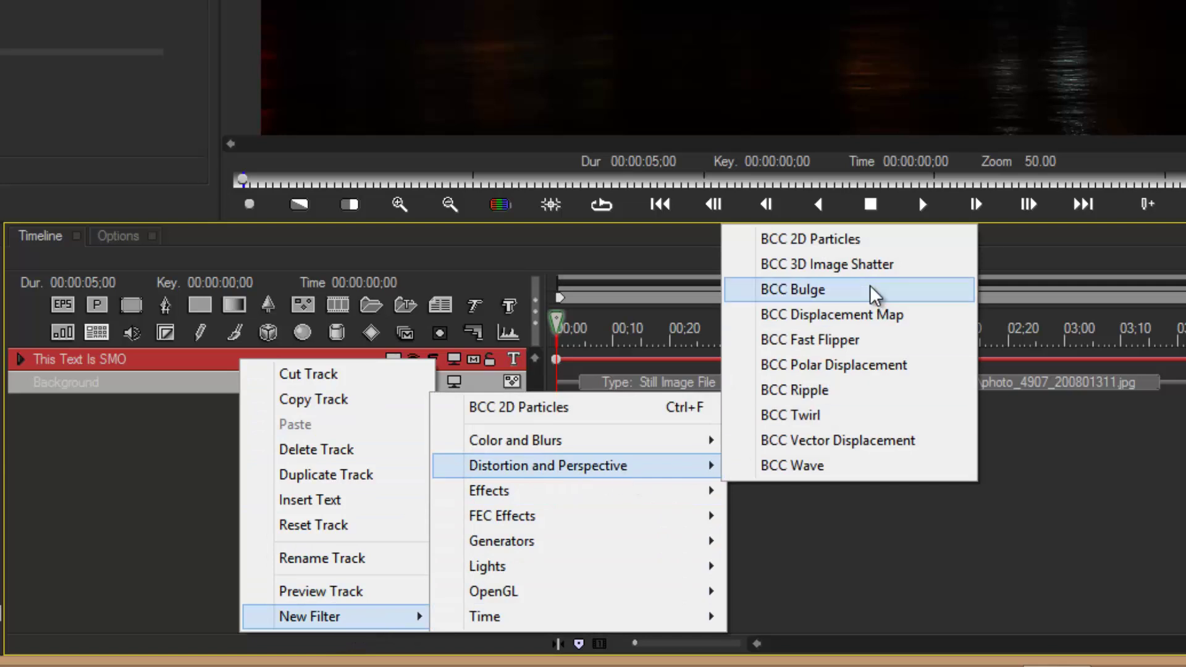
left_click(828, 243)
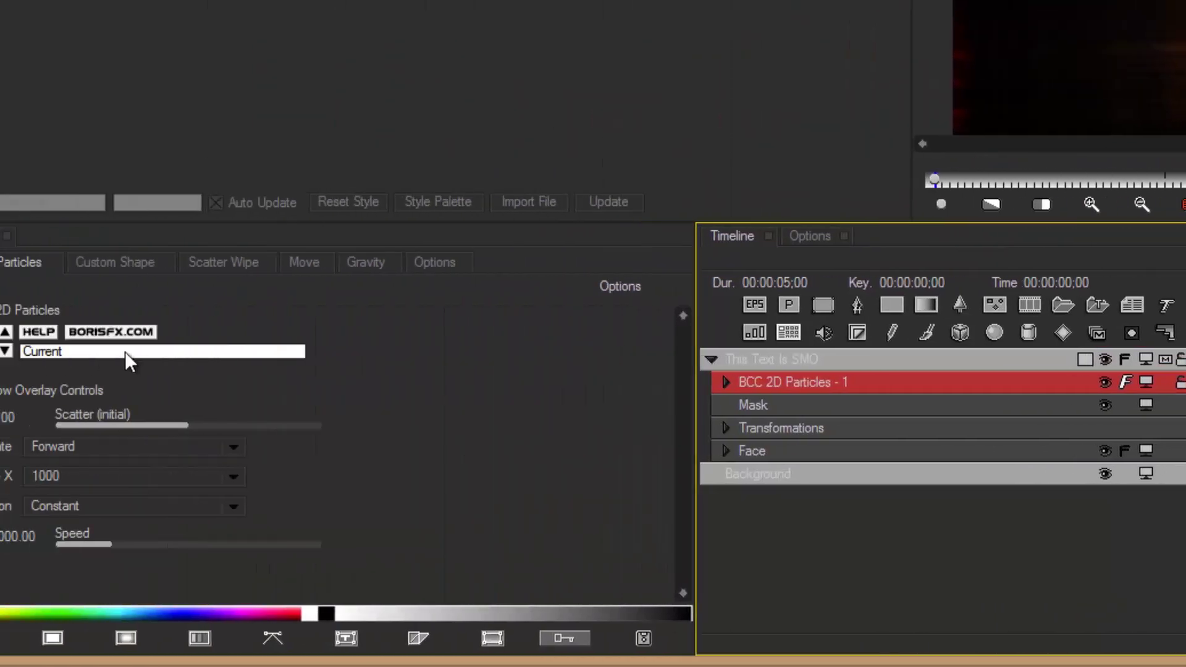
left_click(202, 358)
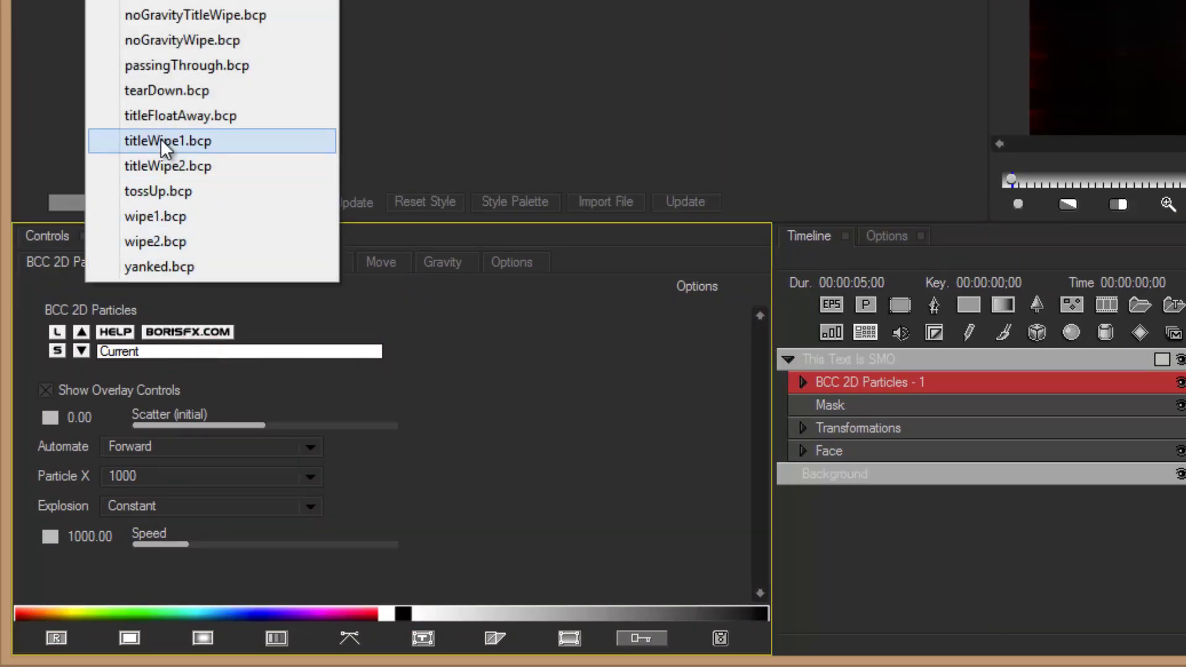
left_click(169, 116)
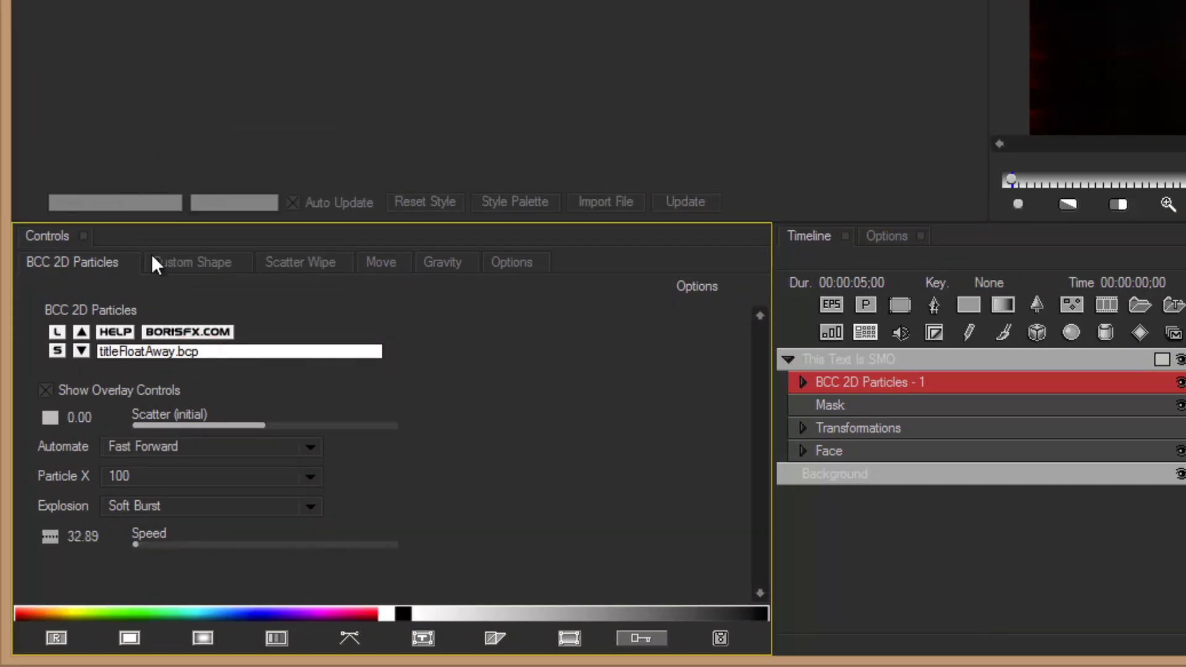
Set Particle X to 1000 and the particles' Gravity to 60
left_click(309, 477)
left_click(186, 559)
left_click(437, 263)
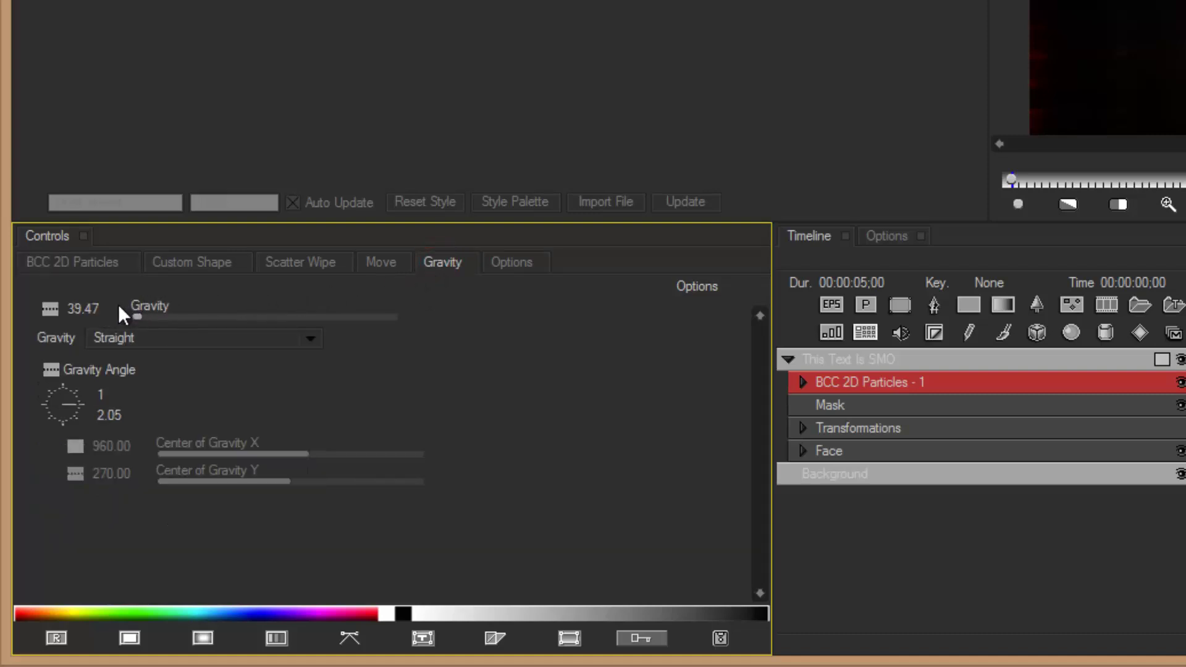
left_click(76, 310)
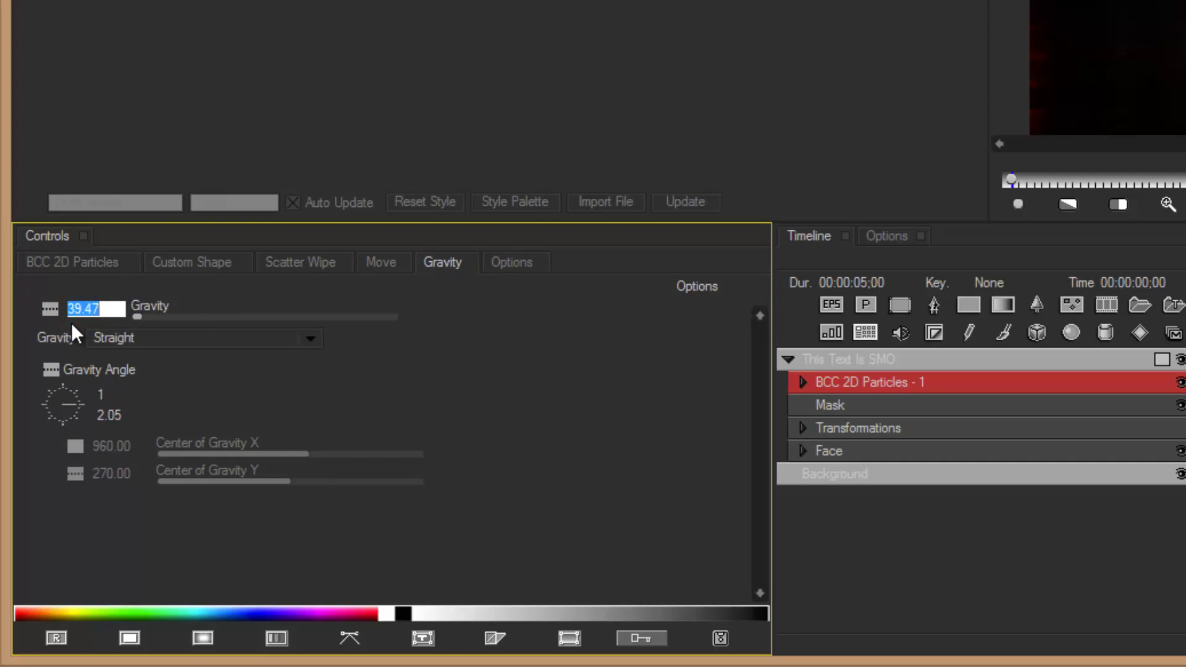
type("60")
key("Return")
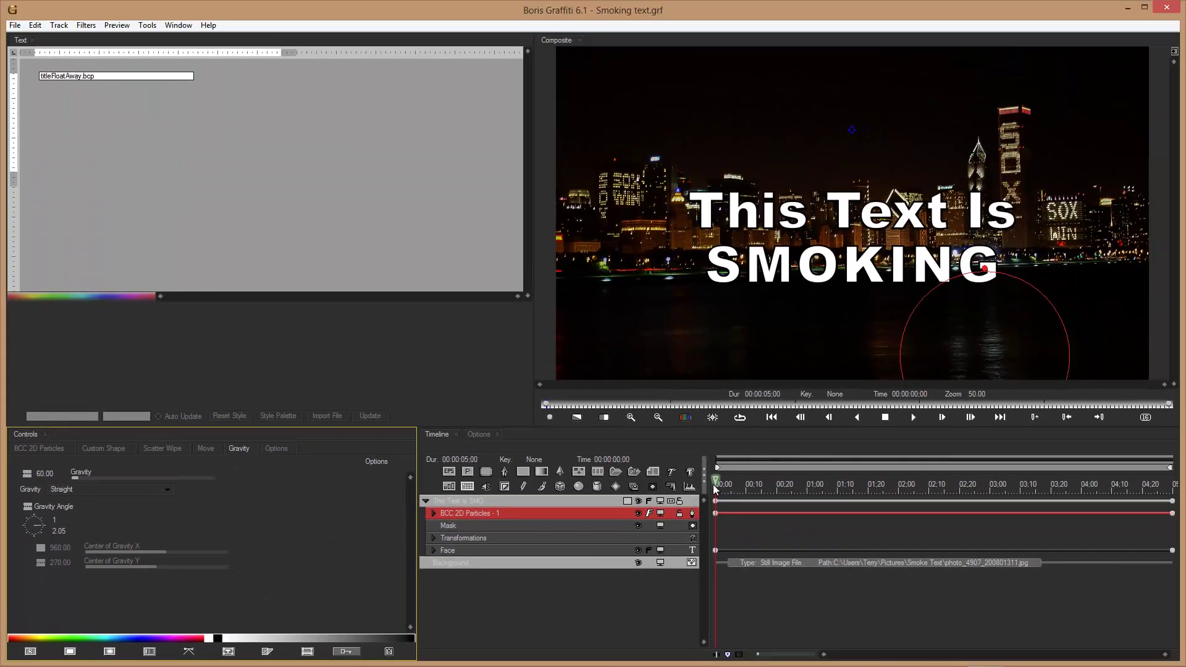
Scrub the timeline to preview the title dissolving into particles
left_click(720, 483)
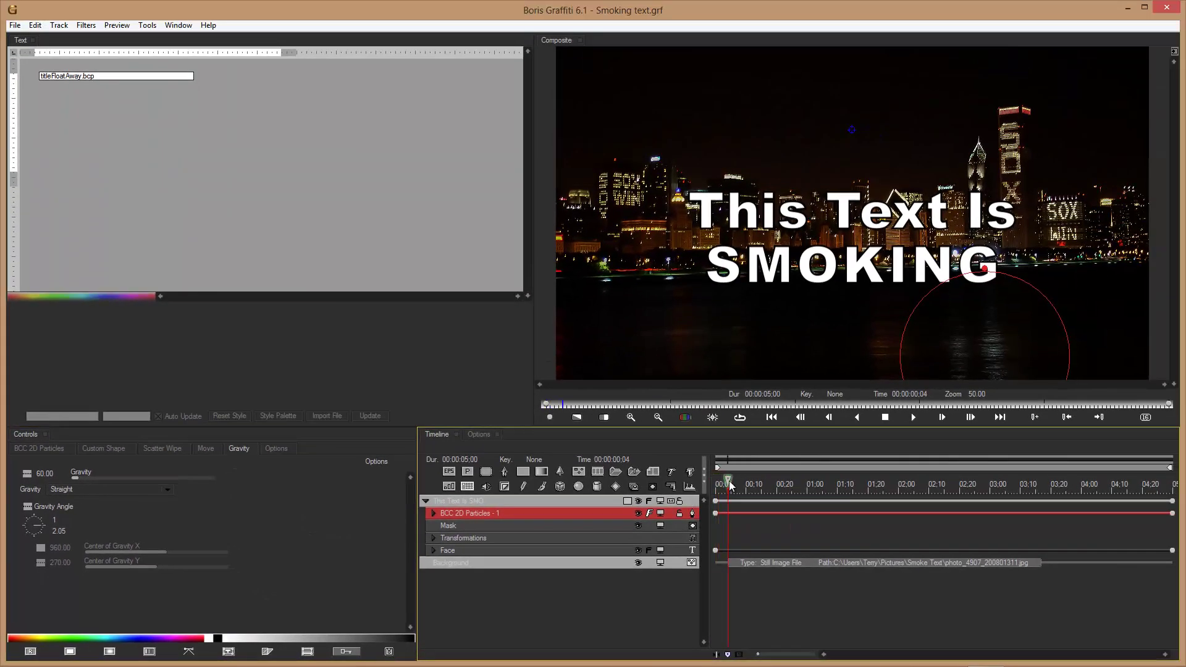
left_click_drag(721, 483, 809, 482)
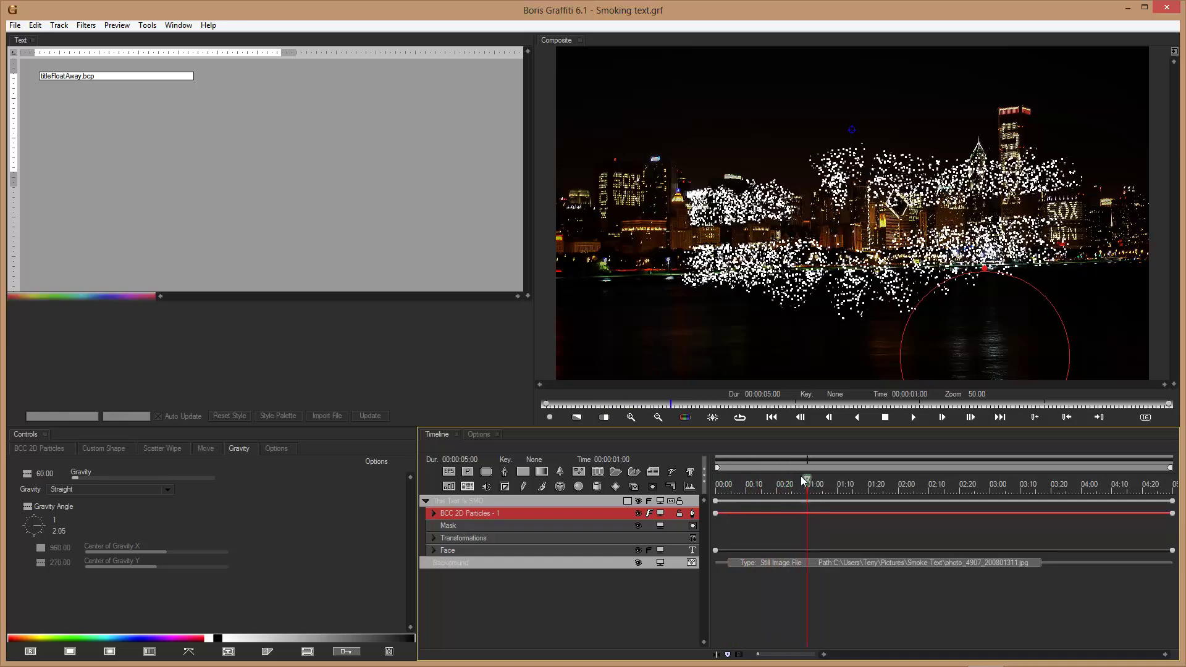
left_click_drag(810, 482, 717, 480)
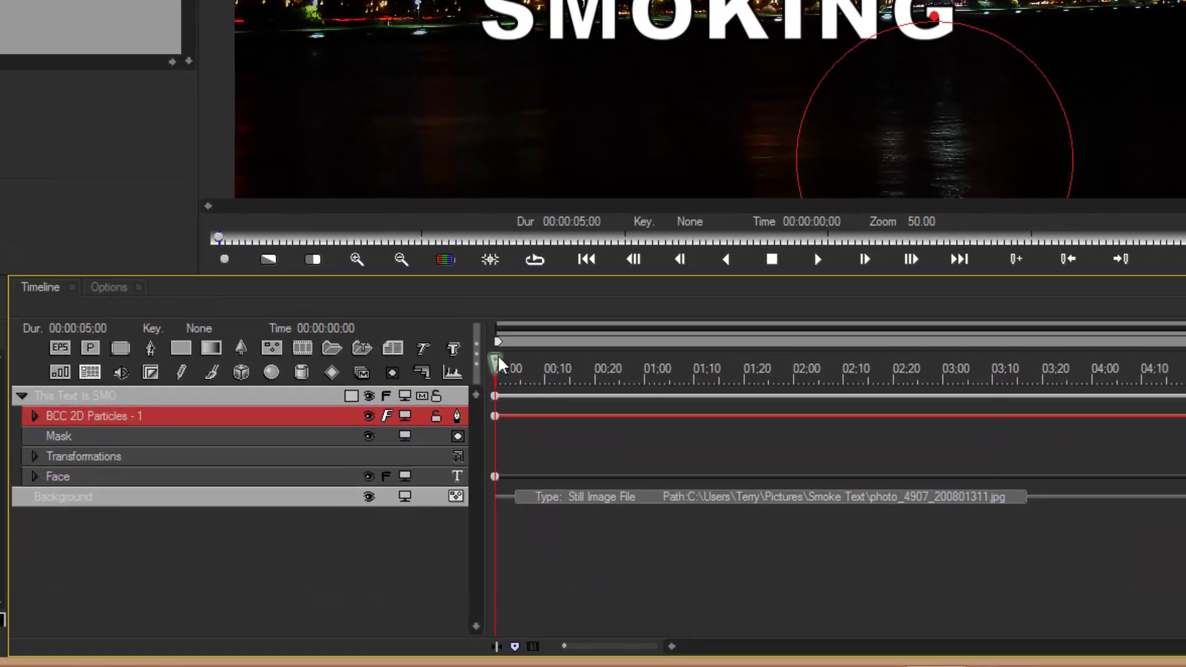
left_click_drag(586, 409, 707, 407)
Move the particle effect's start keyframe from 00:00 to 01:00 and preview the delayed dissolve
left_click_drag(635, 359, 648, 357)
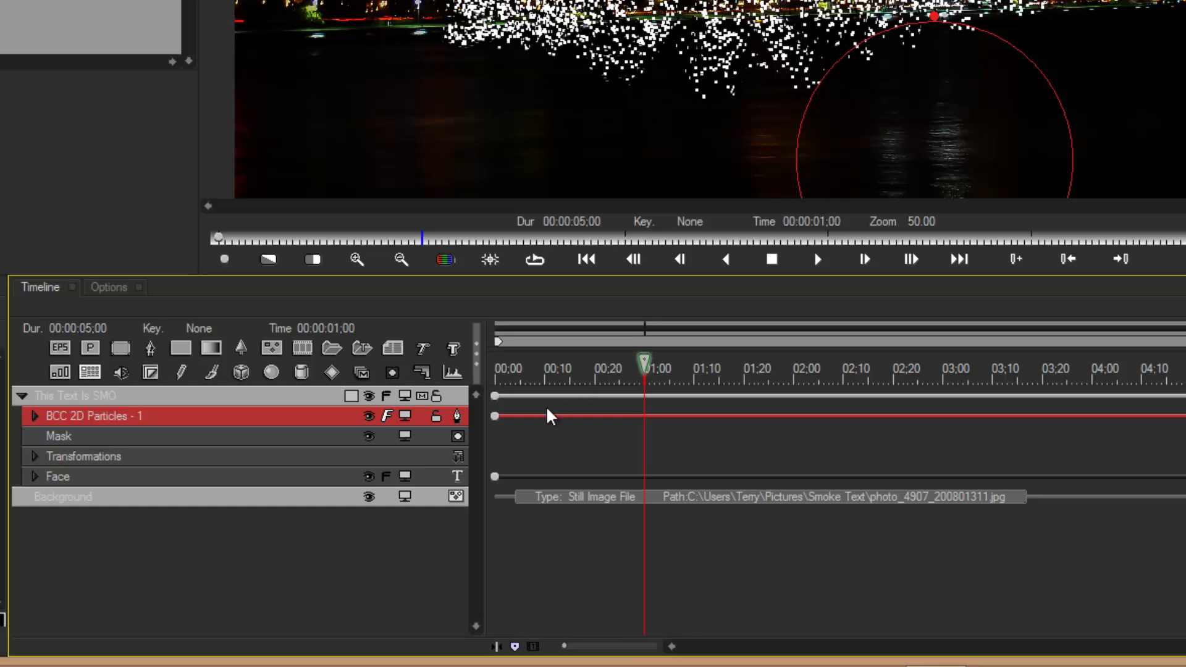
left_click(495, 419)
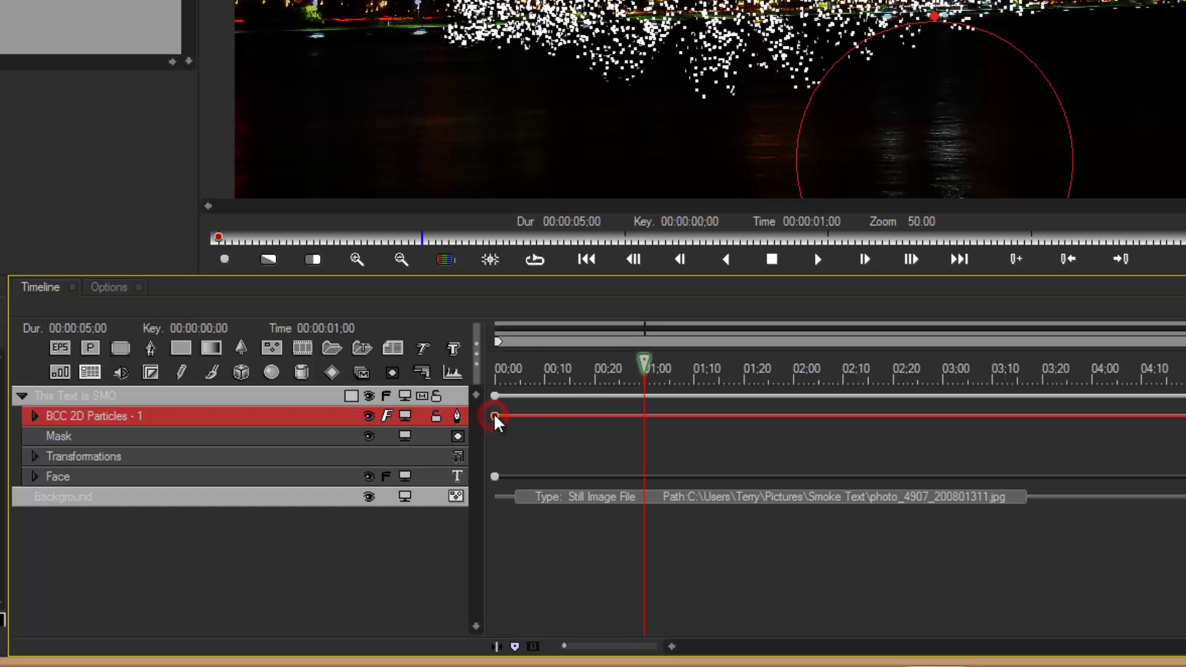
left_click_drag(497, 417, 644, 417)
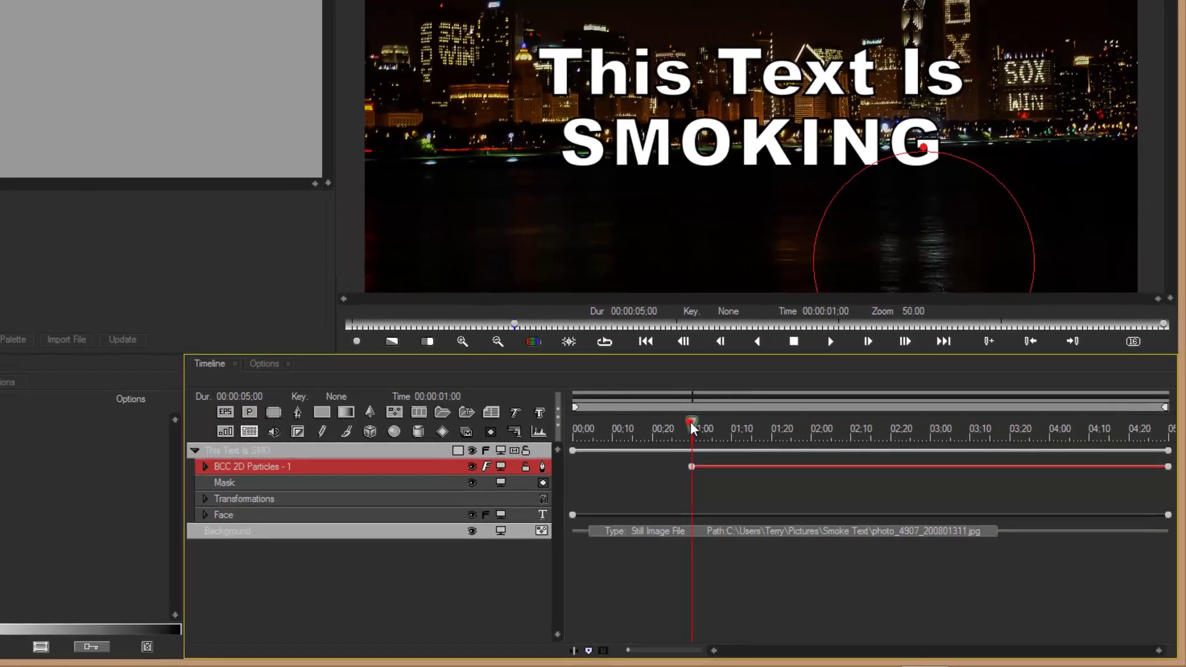
left_click(710, 428)
left_click_drag(714, 428, 569, 432)
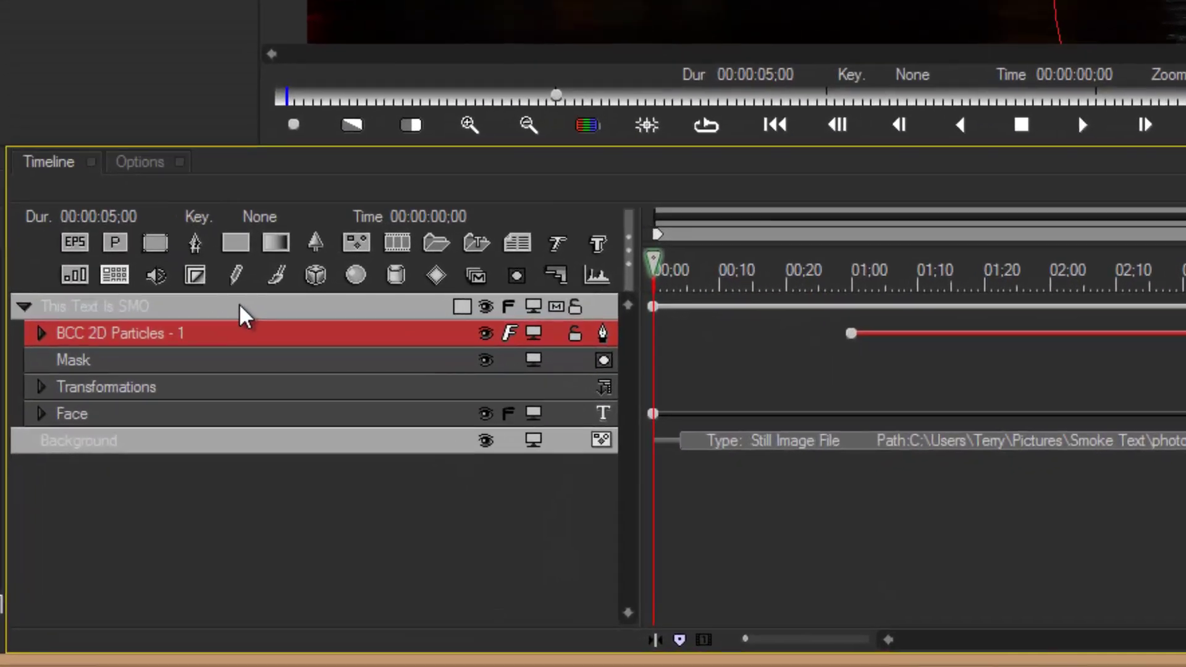
Apply BCC Gaussian Blur to the title with a Horizontal Blur of 14
right_click(326, 455)
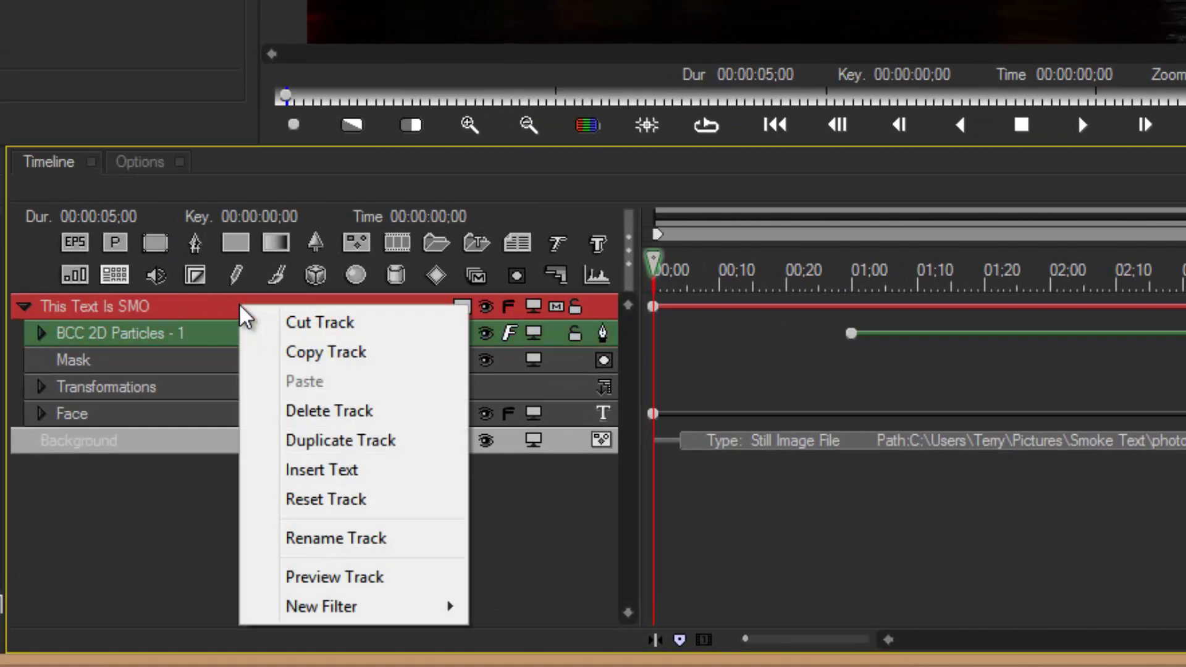
mouse_move(321, 605)
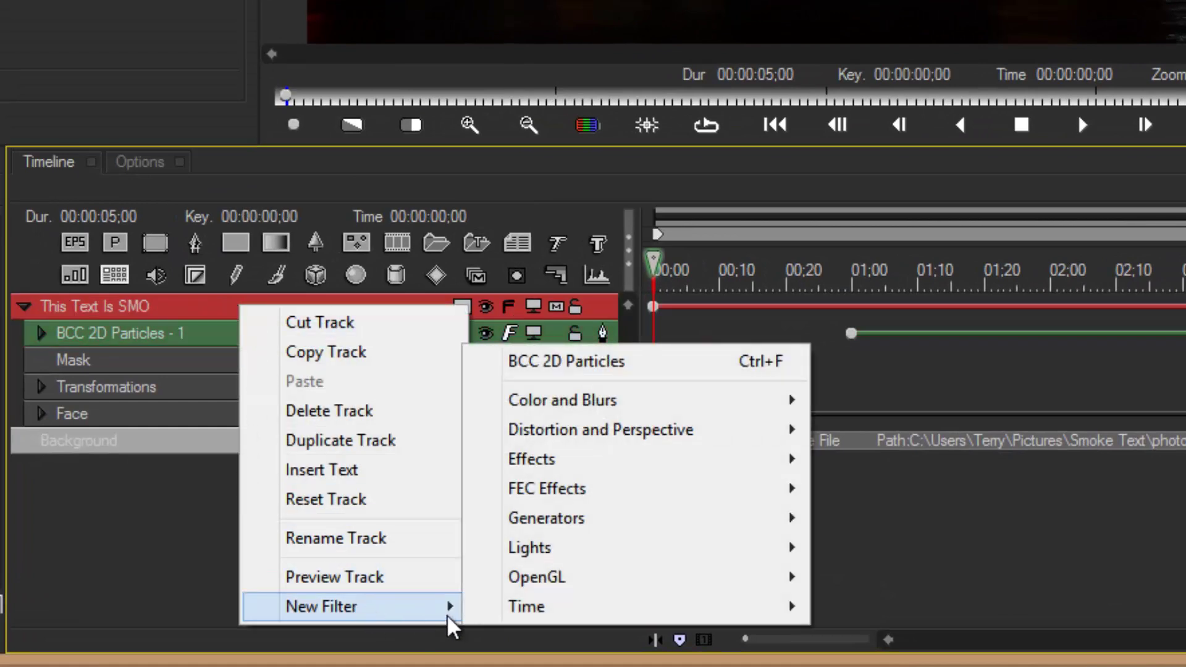
mouse_move(562, 400)
left_click(907, 446)
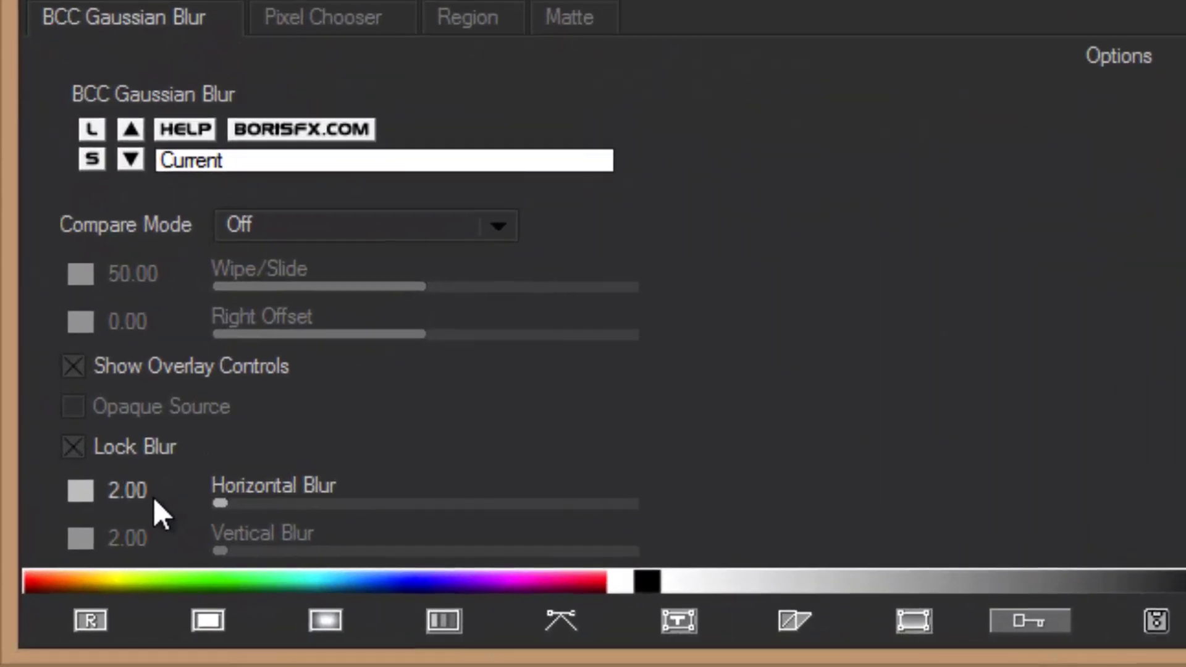
left_click(105, 521)
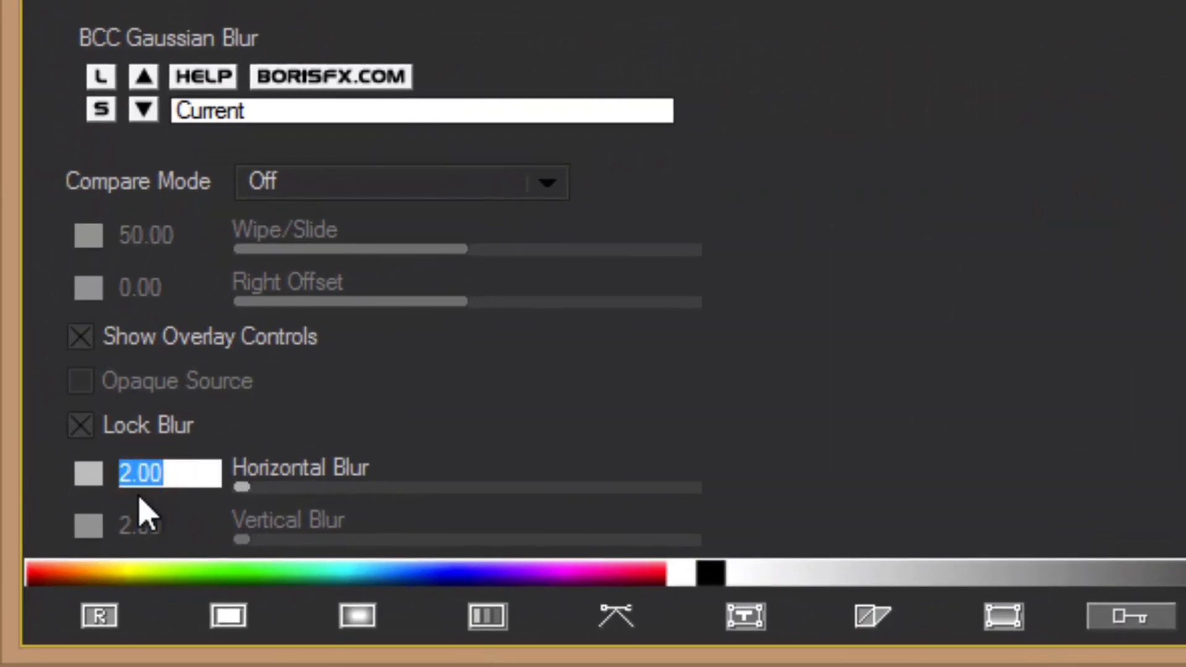
type("14")
key("Return")
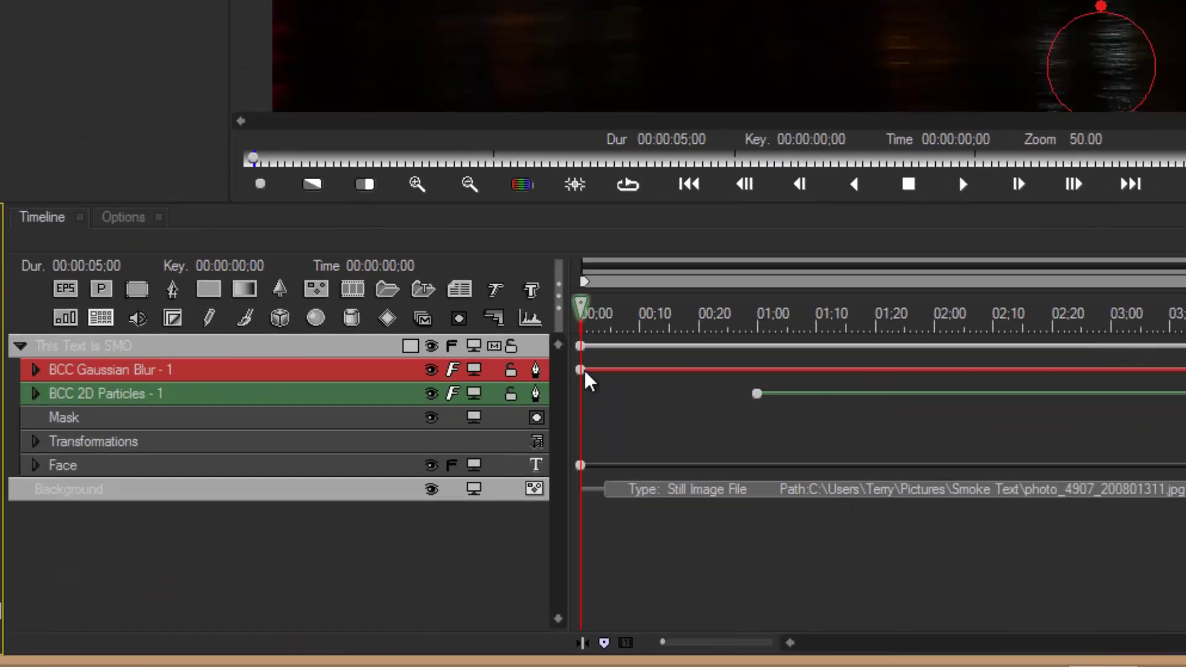
Delay the blur's start to one second and preview the smoky title
left_click_drag(582, 371, 759, 376)
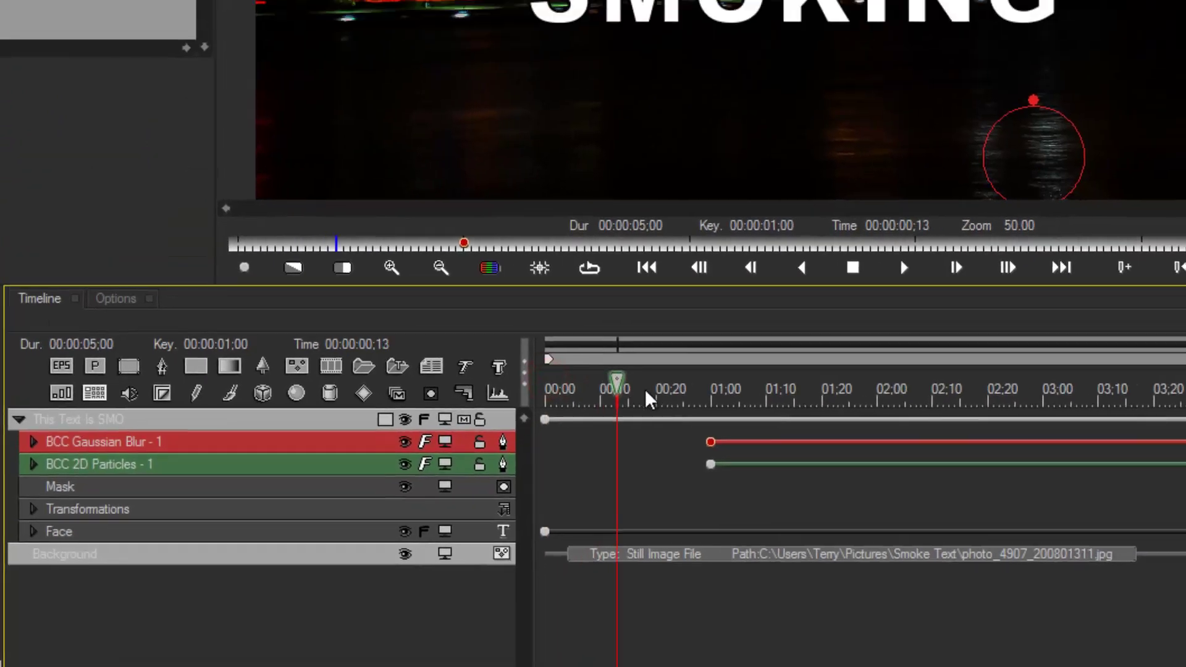
left_click_drag(585, 311, 620, 570)
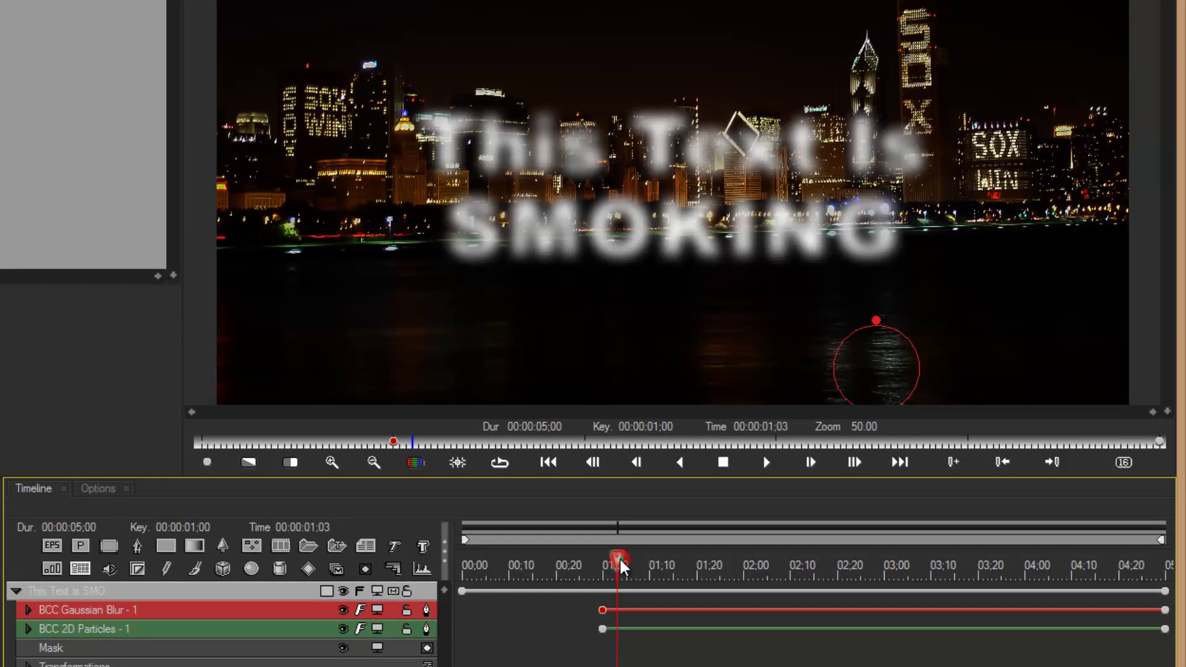
mouse_move(620, 560)
left_mouse_down()
mouse_move(791, 579)
mouse_move(606, 559)
left_mouse_up()
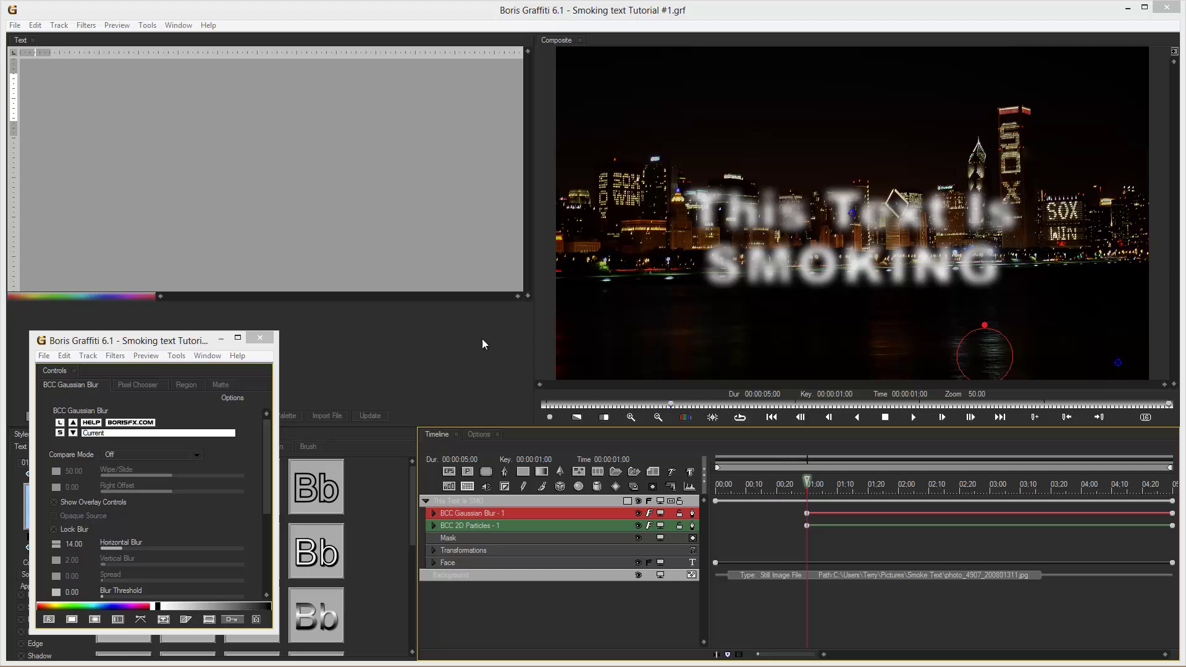
Show the blur's Region settings and set PixelChooser to Mask Unchosen Pixels
mouse_move(198, 334)
left_mouse_down()
mouse_move(406, 197)
mouse_move(494, 84)
left_mouse_up()
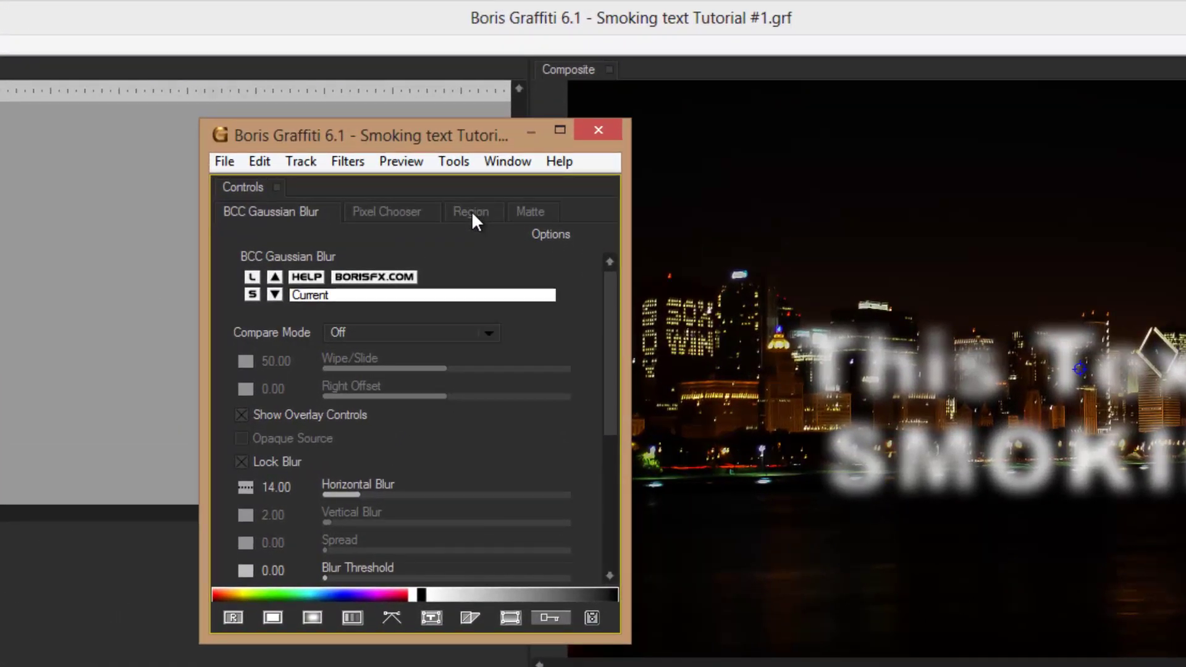
left_click(472, 211)
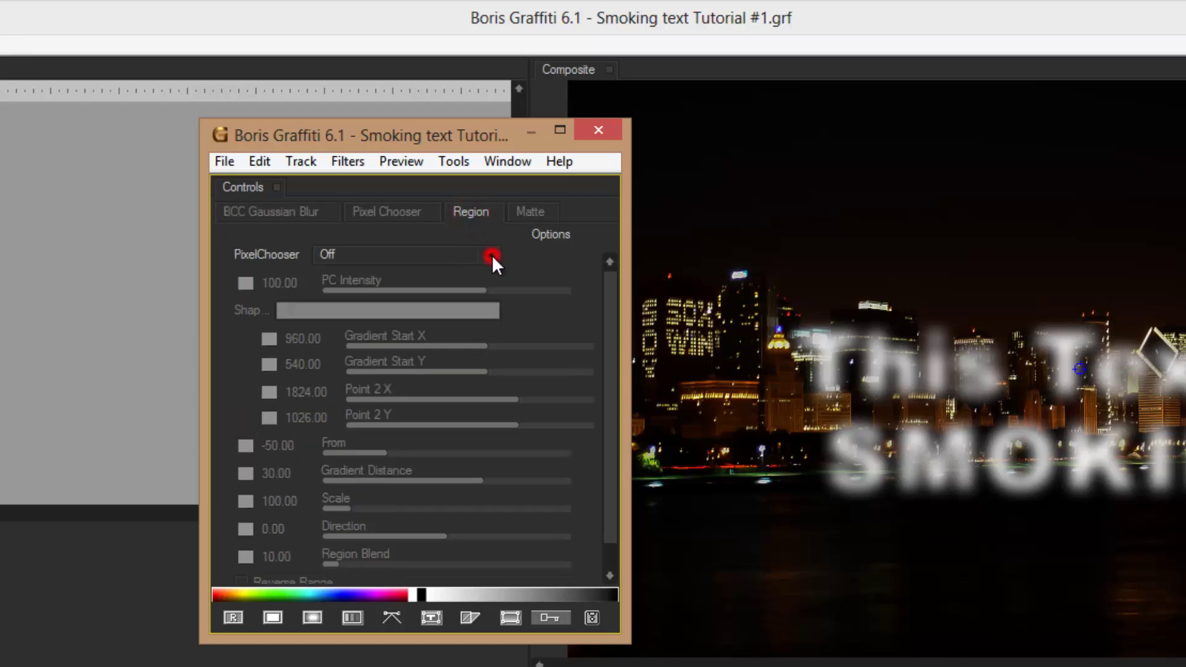
left_click(492, 255)
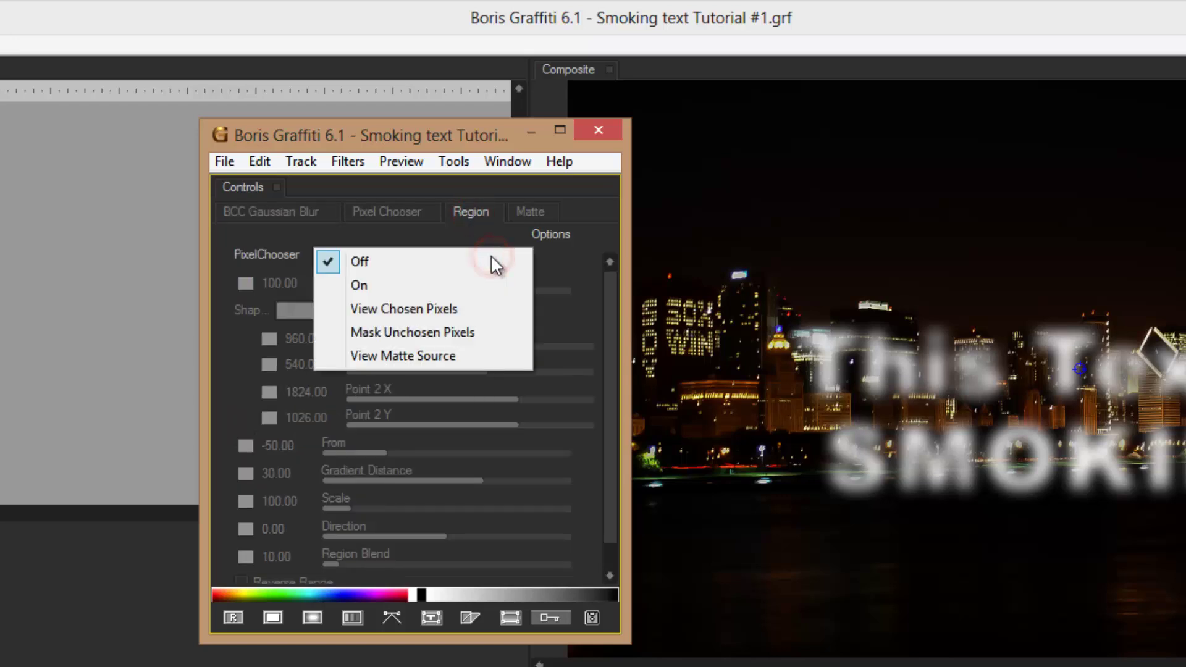
left_click(446, 333)
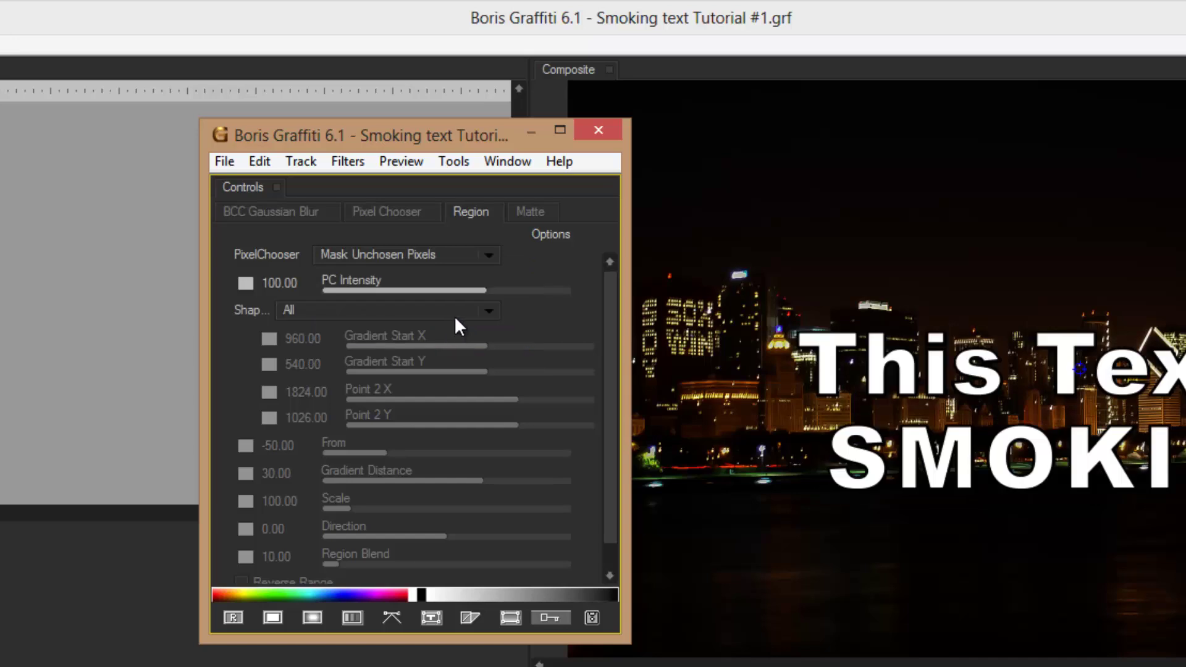
Set the region Shape to Linear Gradient and PixelChooser to On
left_click(493, 311)
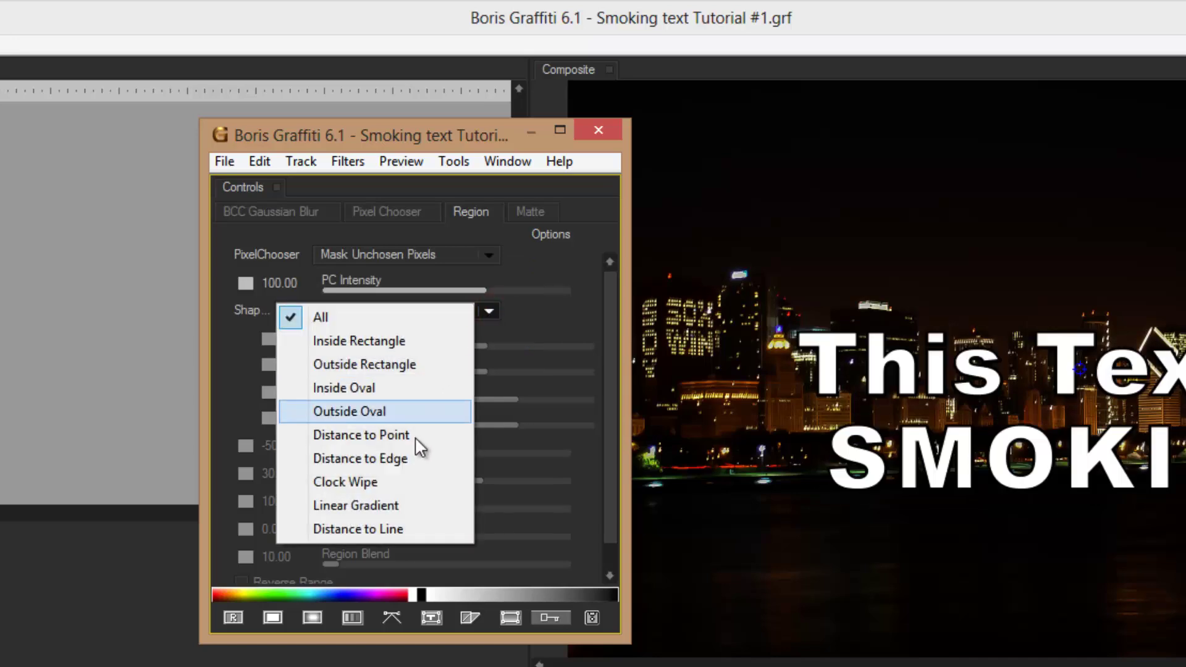
left_click(374, 505)
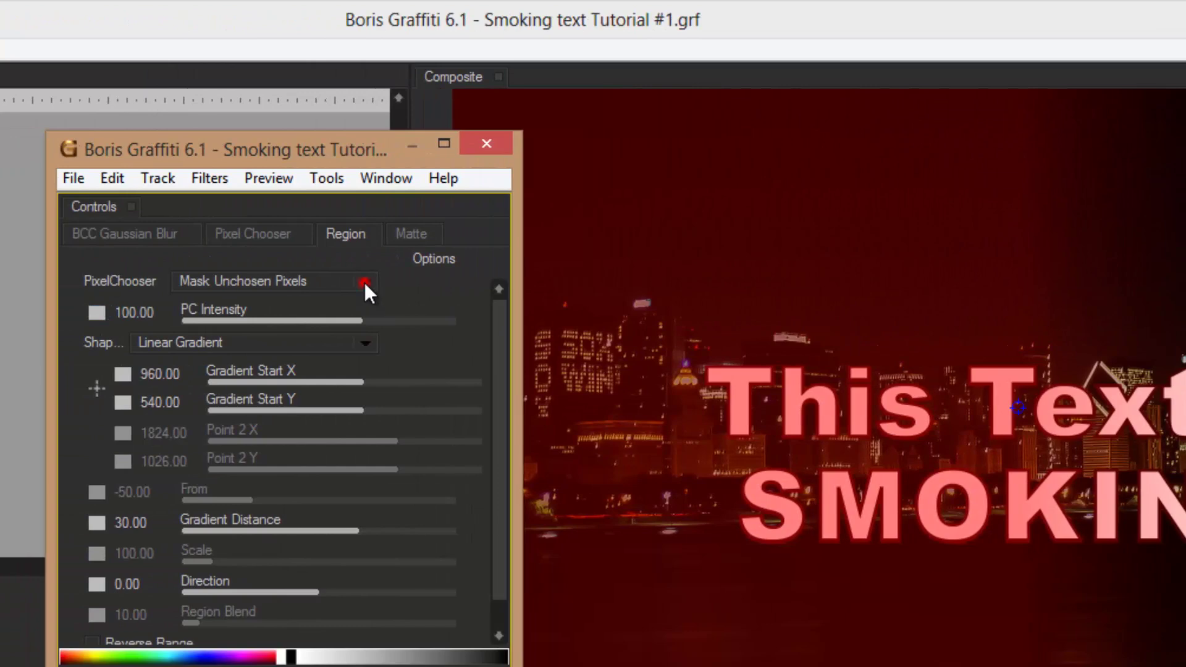
left_click(365, 283)
left_click(306, 314)
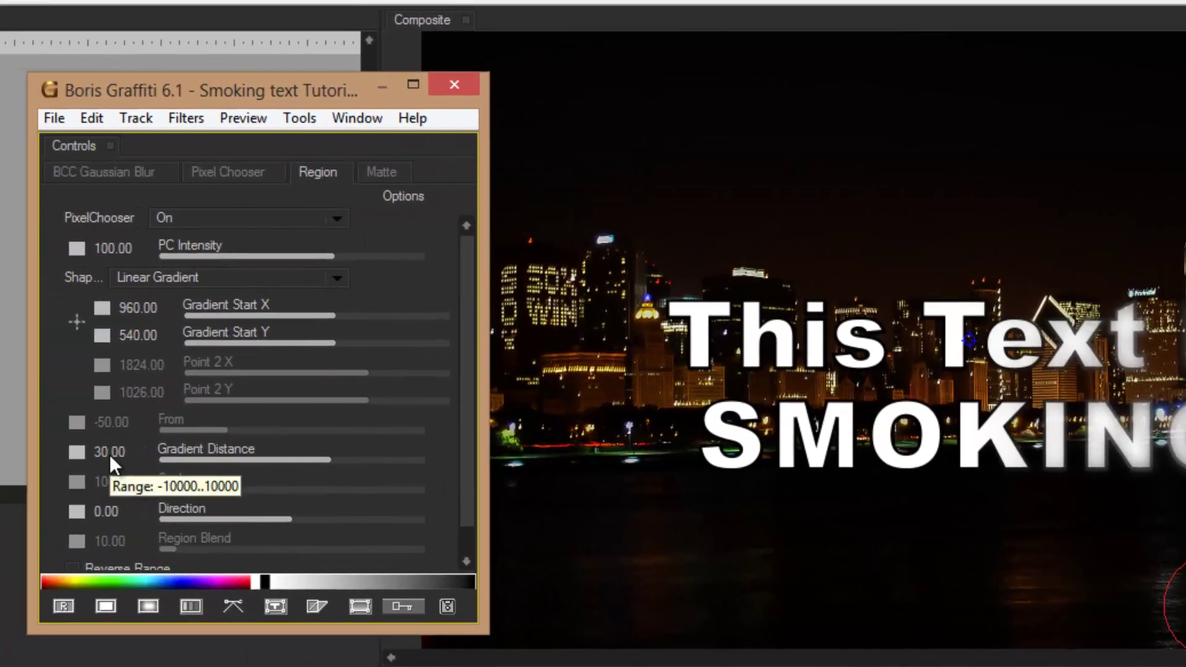
Set Gradient Distance to 8, mask unchosen pixels in red, and scrub to 01:12
left_click(109, 454)
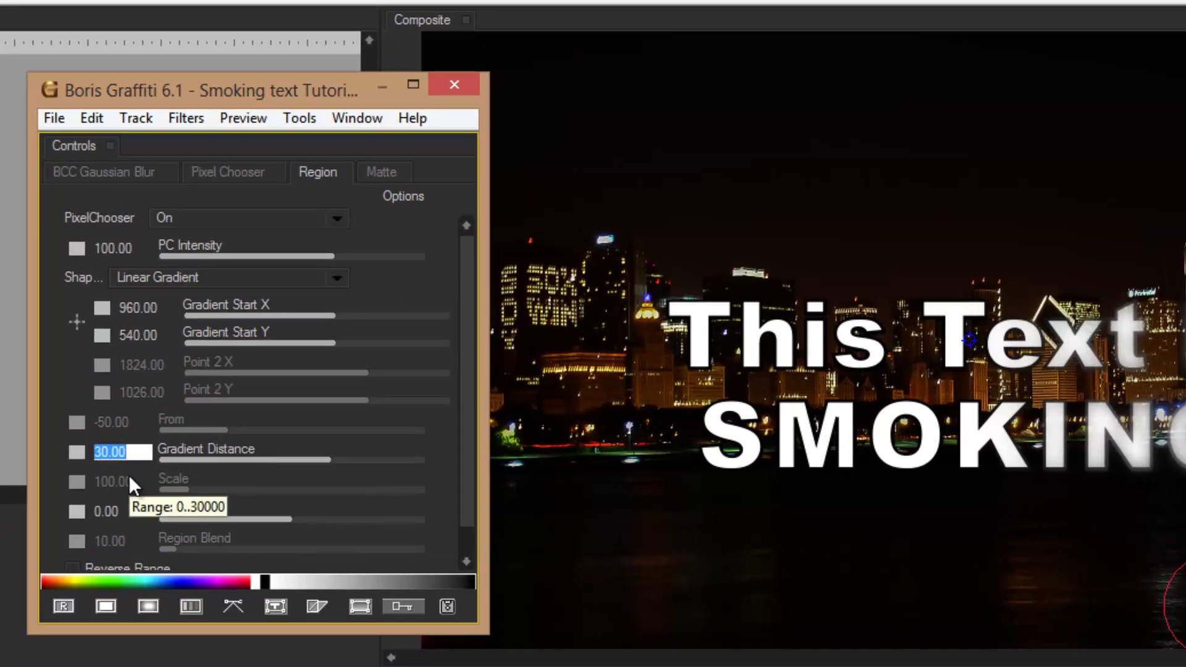
type("8")
left_click(133, 461)
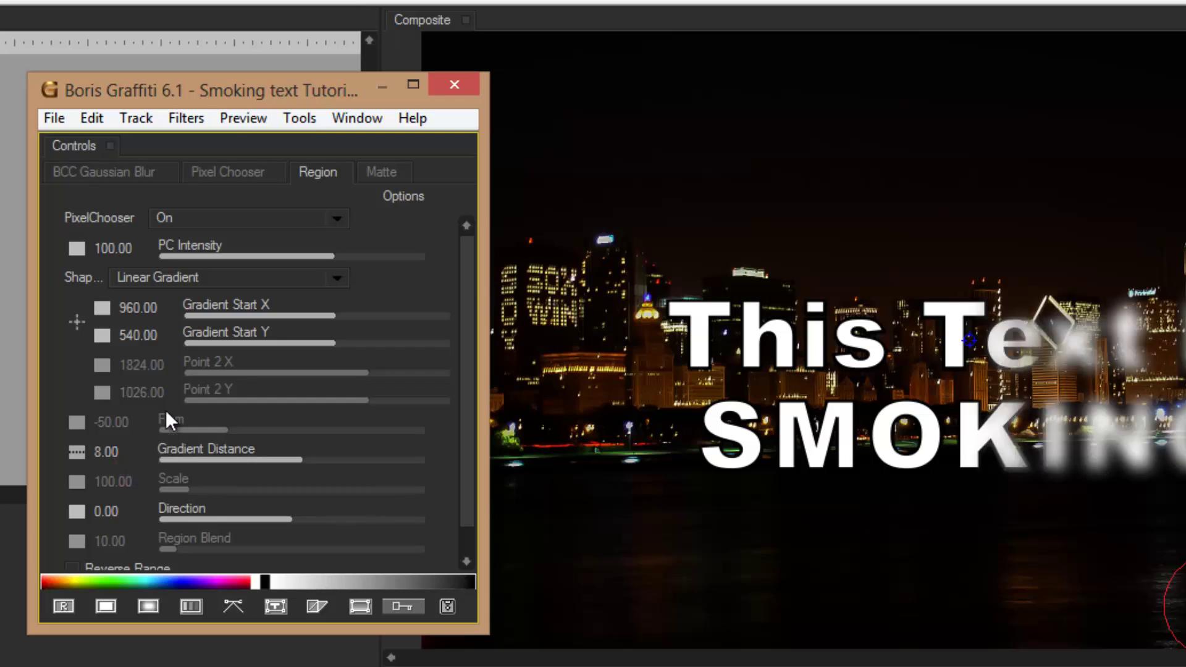
left_click(336, 216)
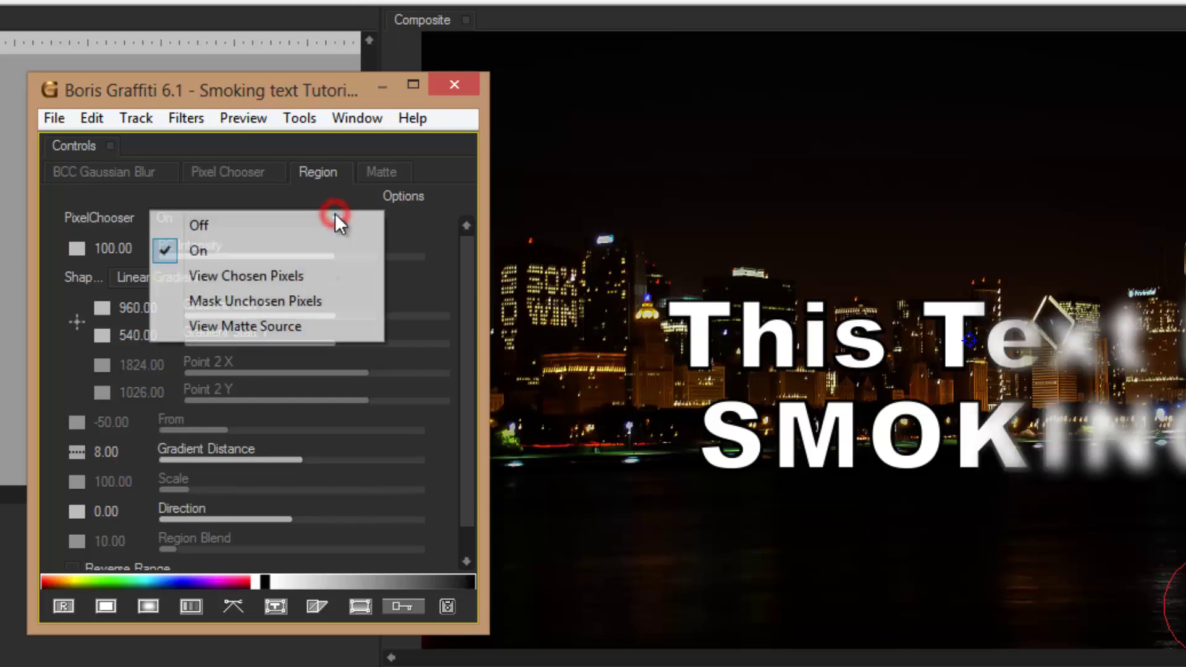
left_click(278, 299)
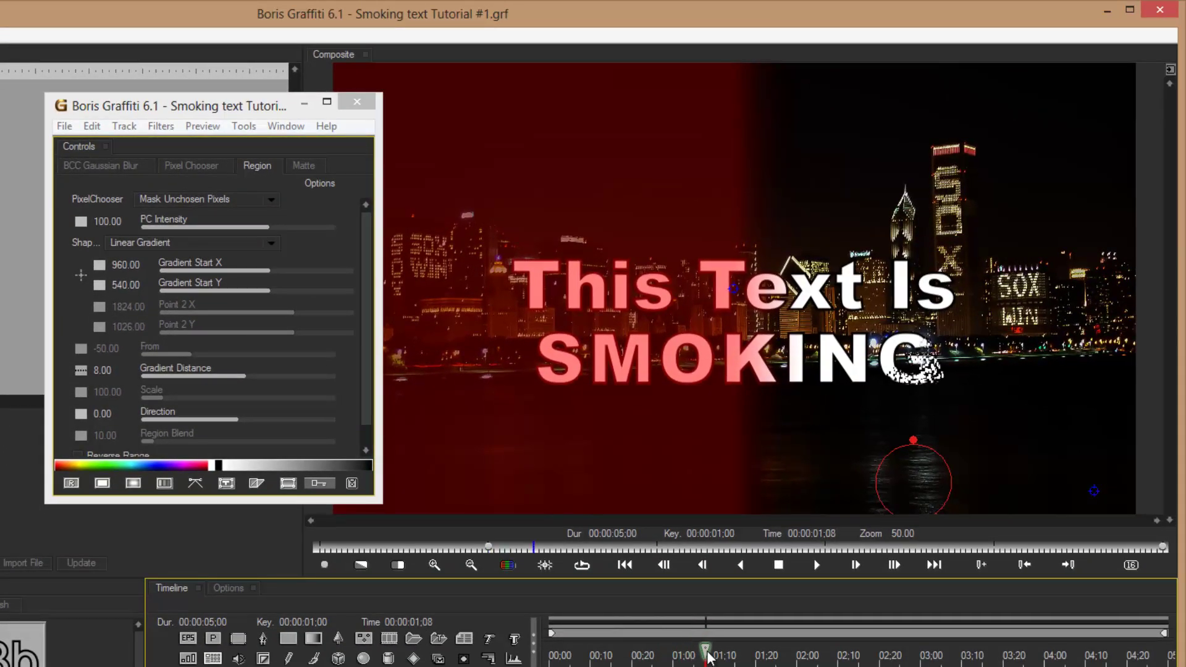
left_click_drag(707, 656, 724, 657)
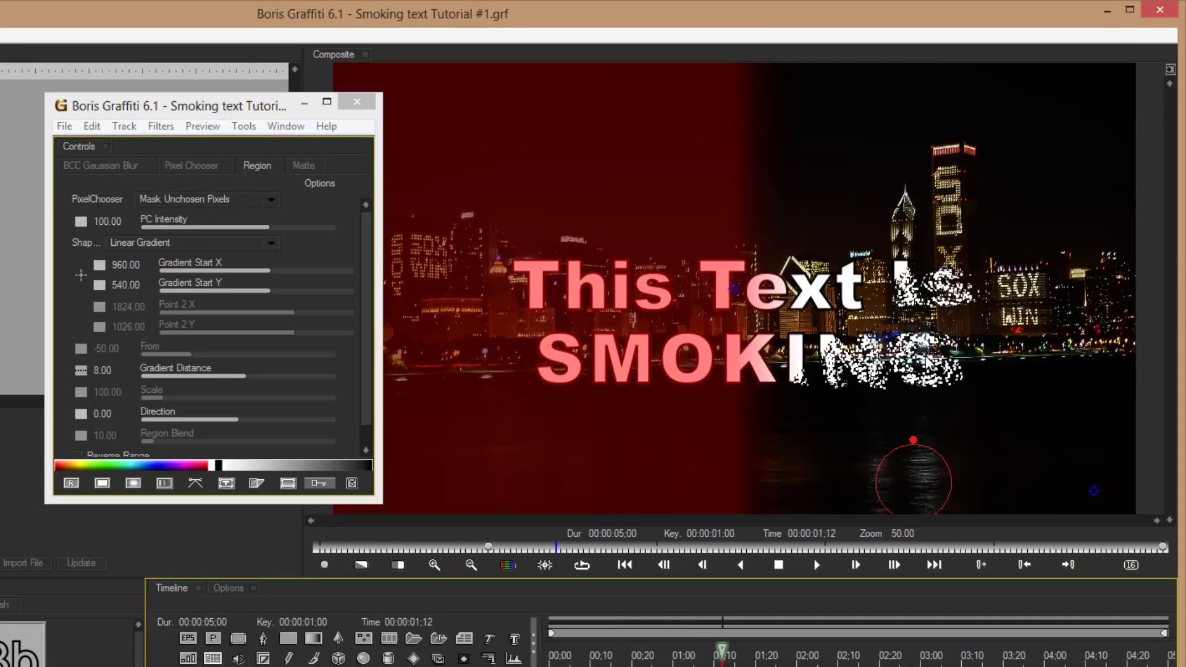
scroll(931, 365, "up", 1)
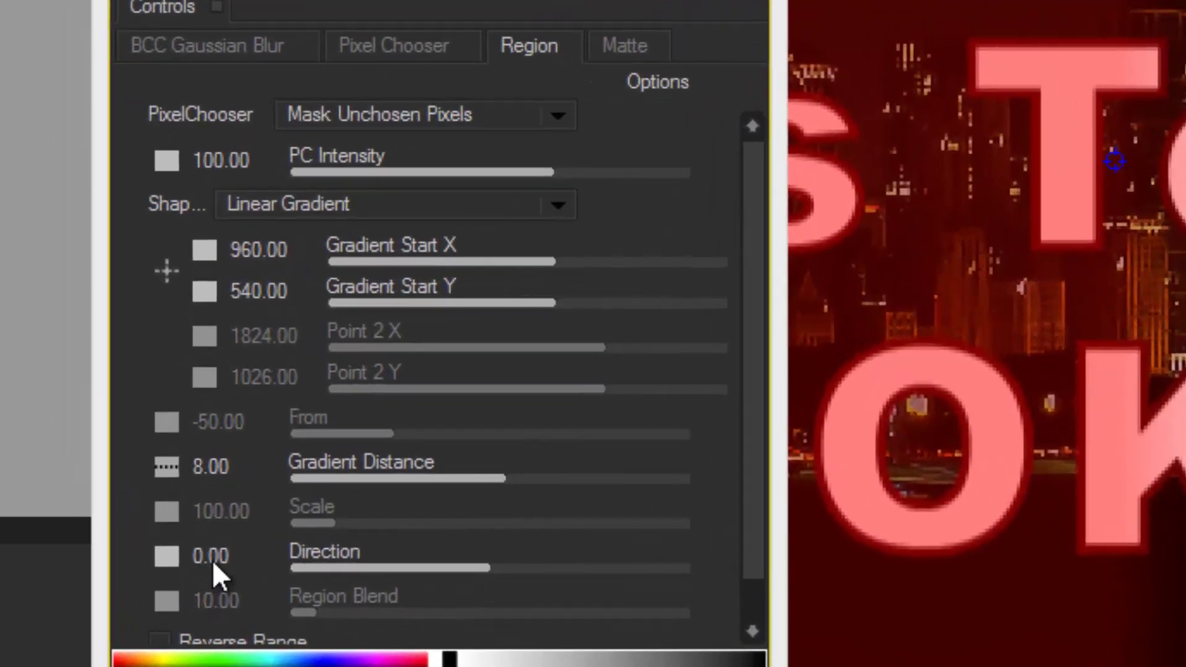
Enter a gradient Direction of 61.5, then scrub back a frame to check it
left_click(213, 559)
type("61.5")
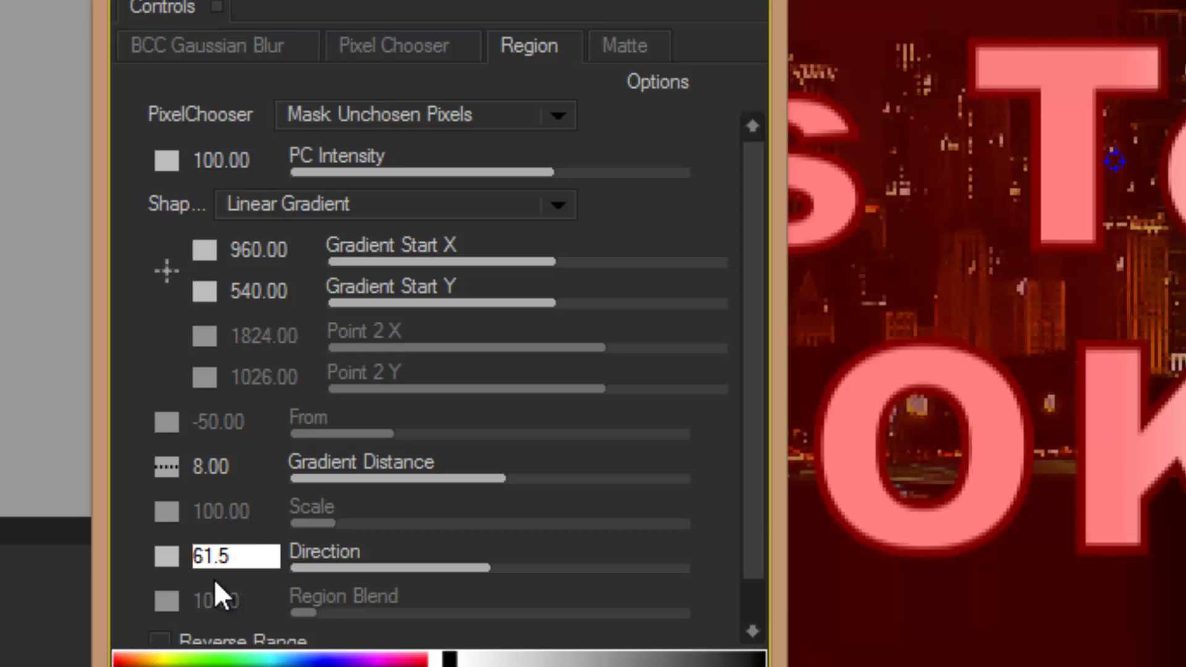
left_click(214, 579)
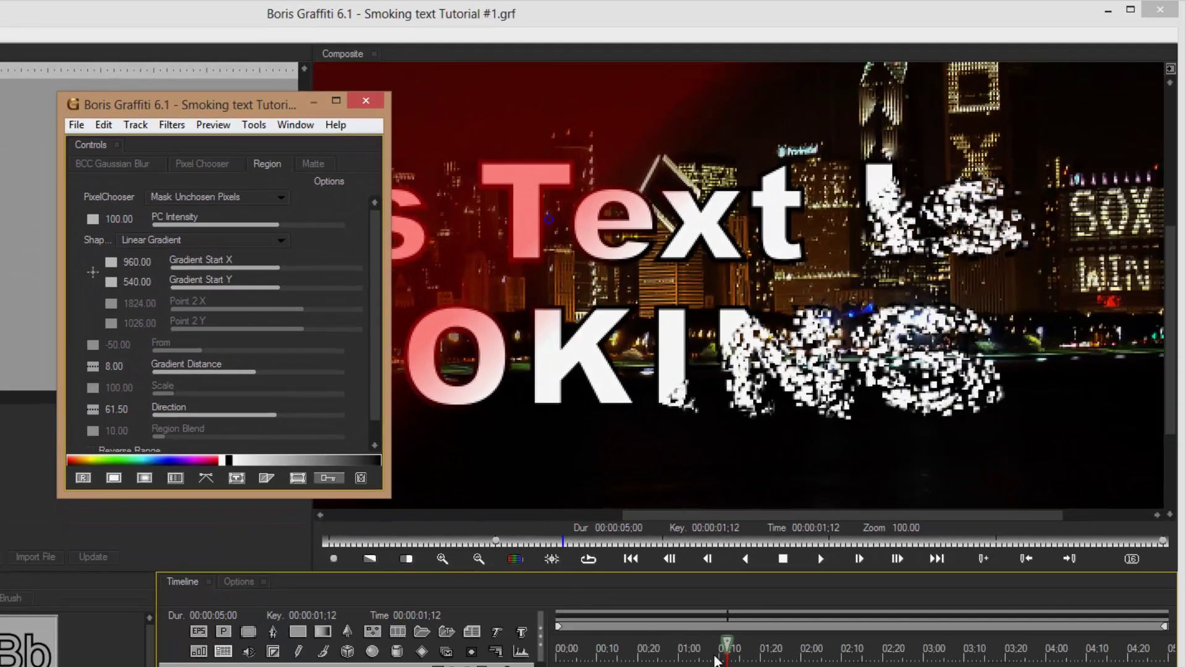
left_click_drag(730, 645, 709, 649)
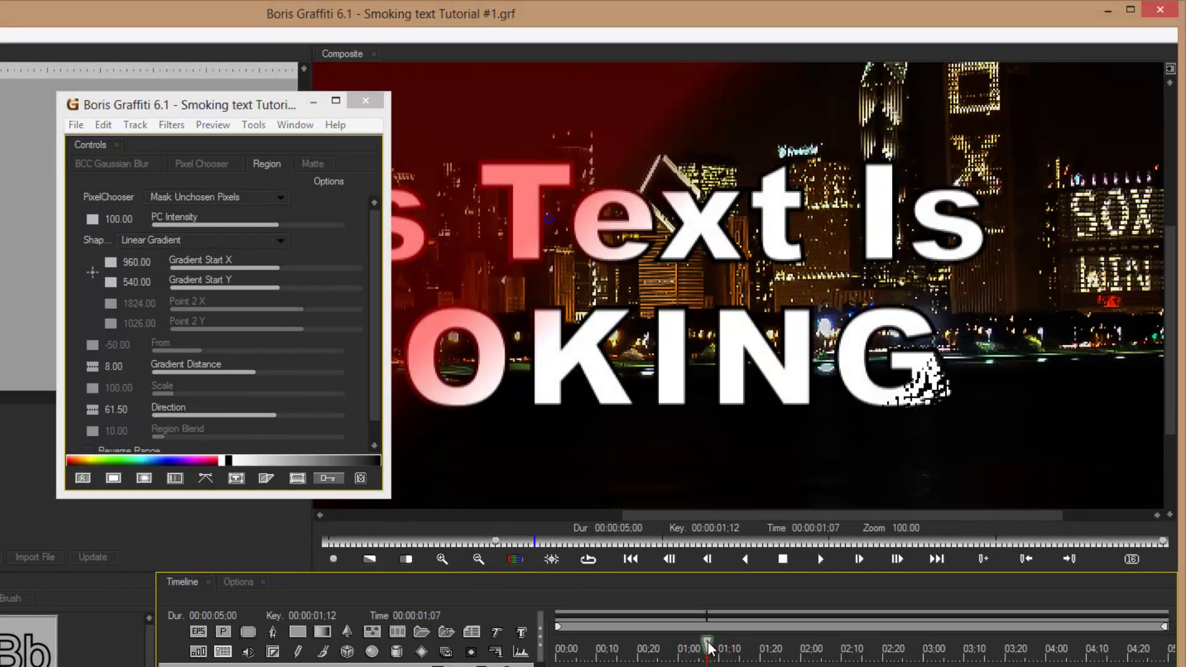
left_click(711, 560)
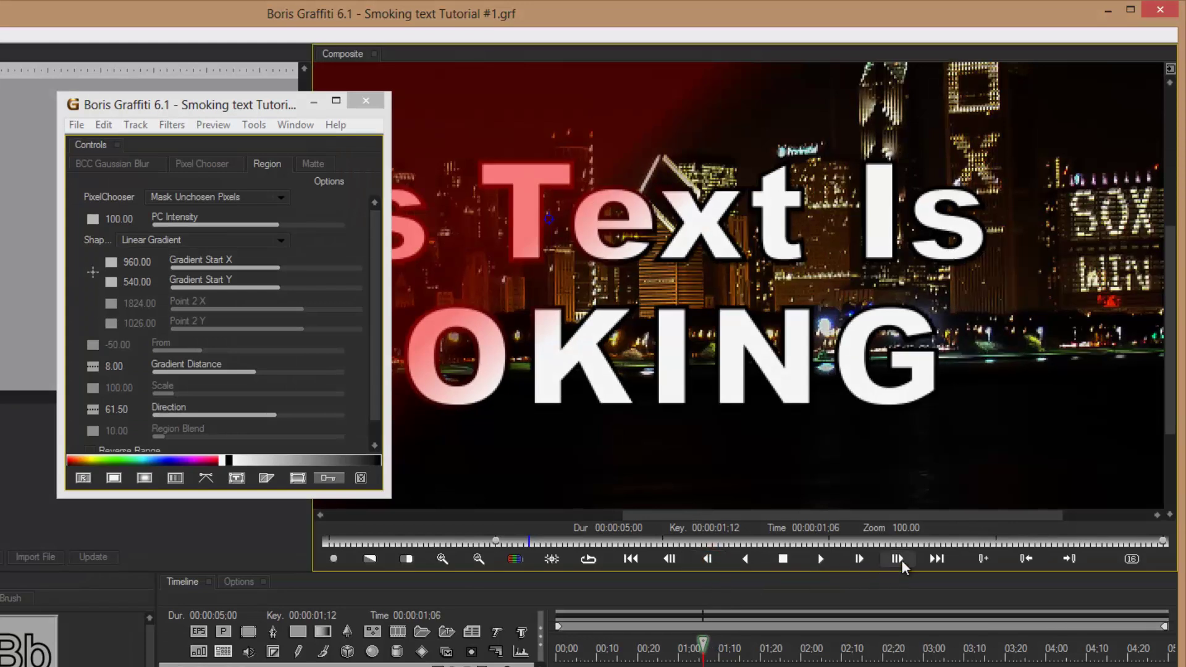
Step forward a frame, switch PixelChooser back to On, and move Gradient Start X to 1470
left_click(863, 562)
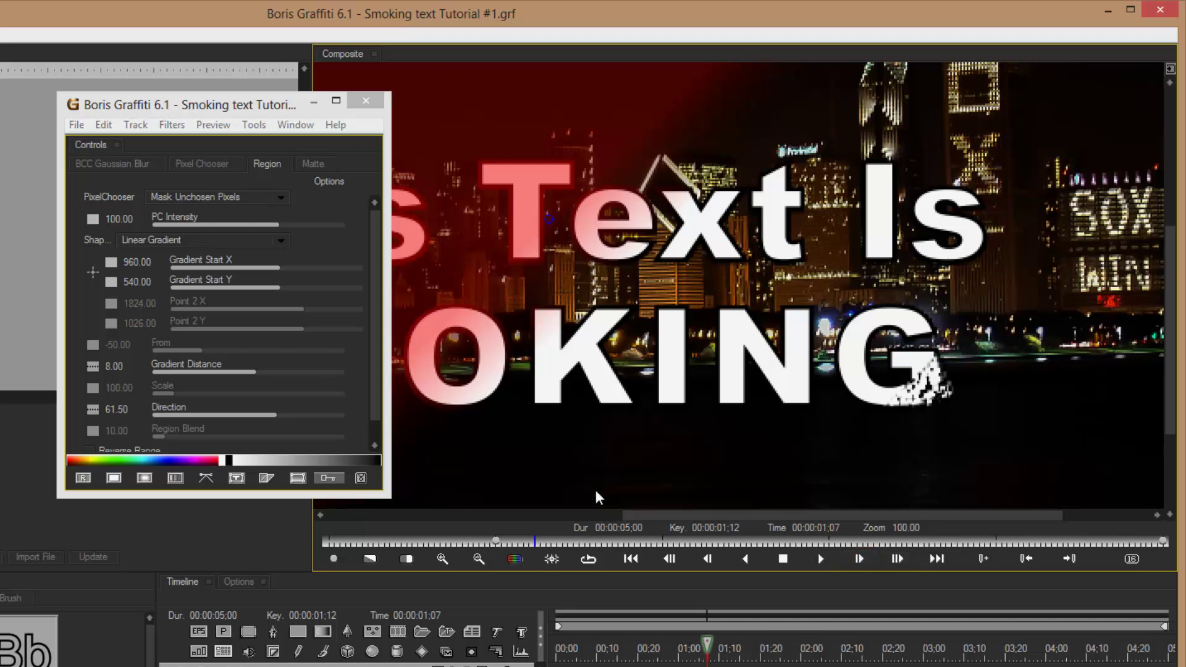
left_click(281, 202)
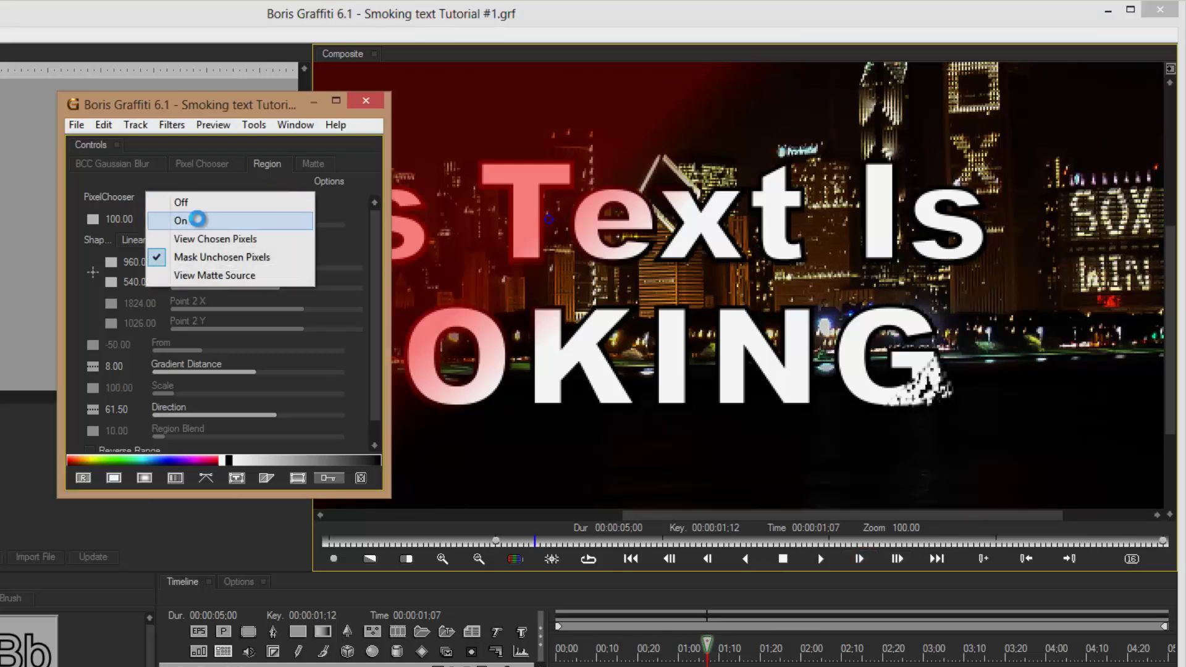
left_click(198, 221)
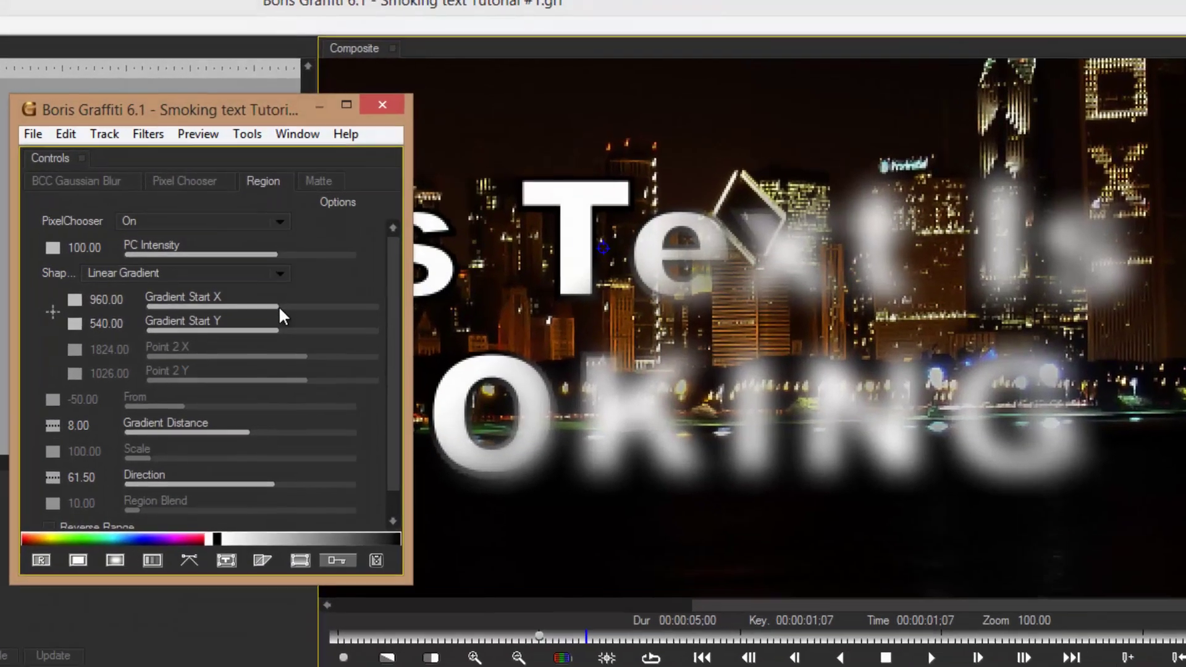
left_click(278, 307)
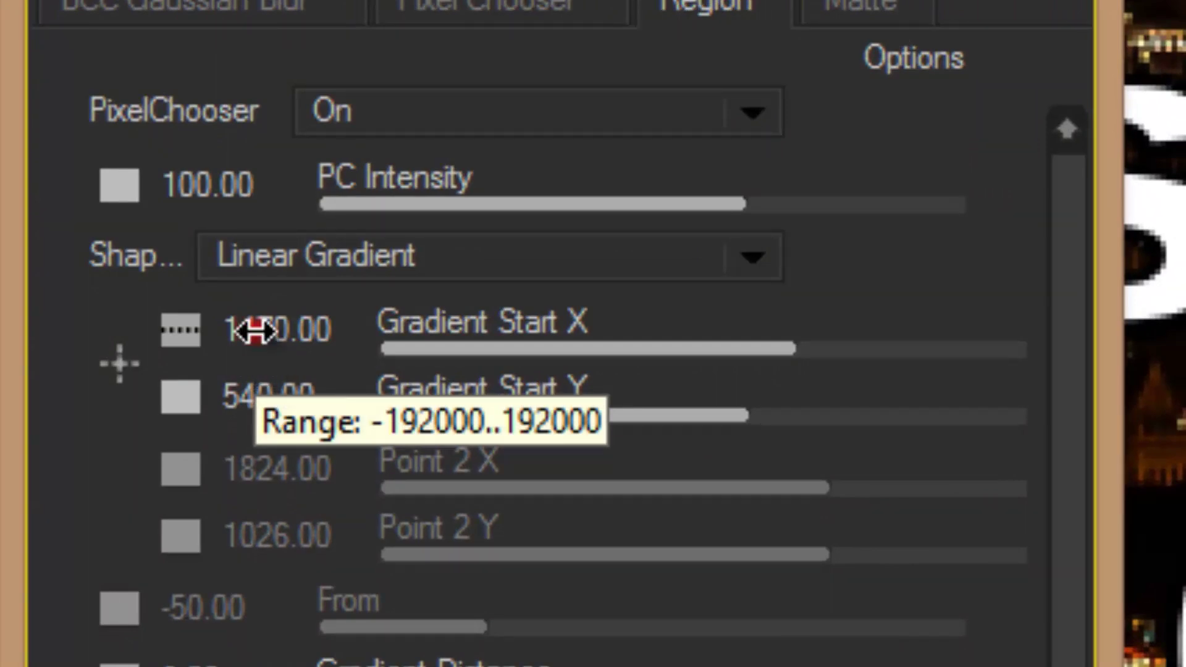
Enter 1370 for Gradient Start X and give its keyframe Linear interpolation
left_click(256, 329)
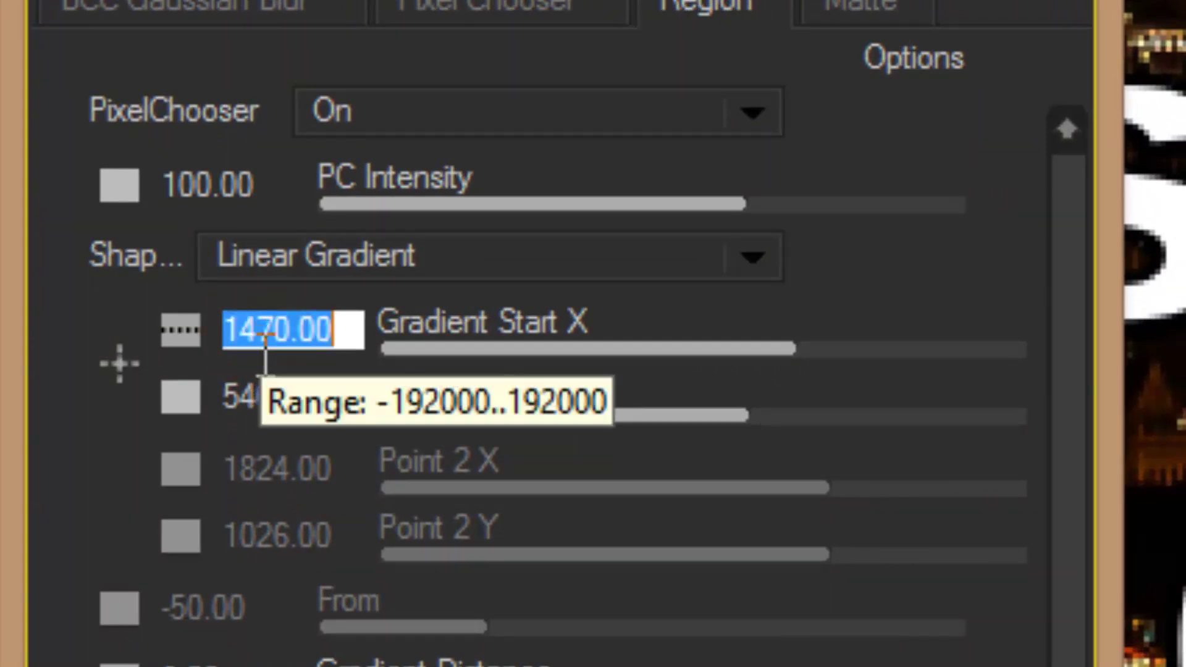
type("1")
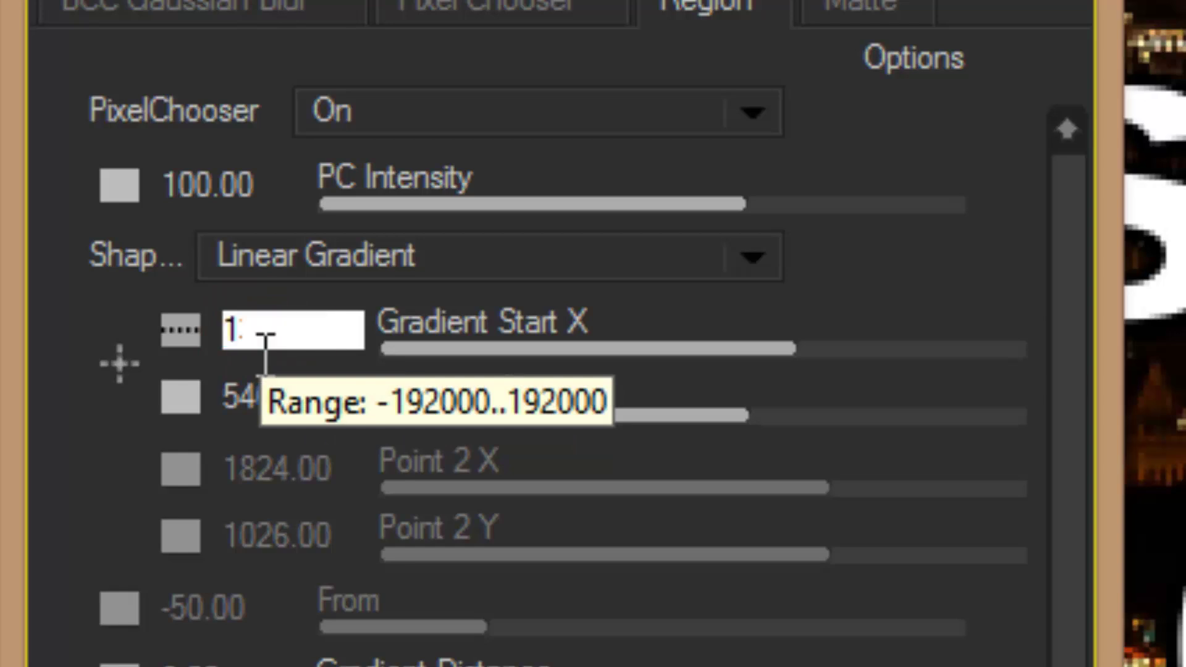
type("370")
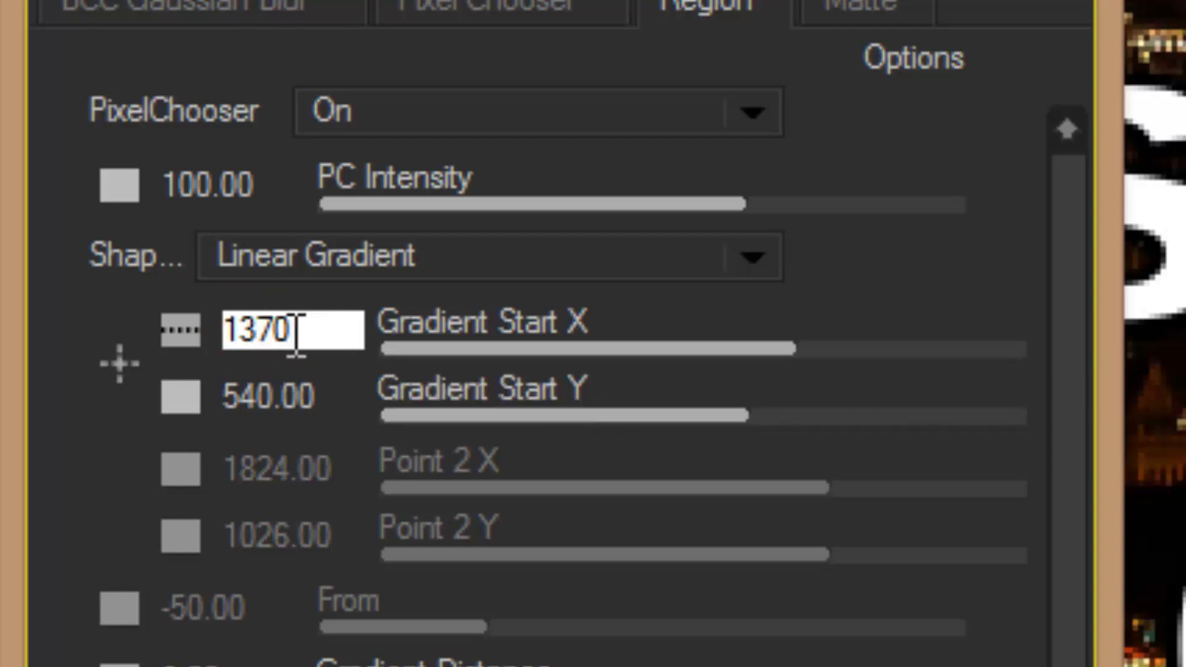
left_click(279, 365)
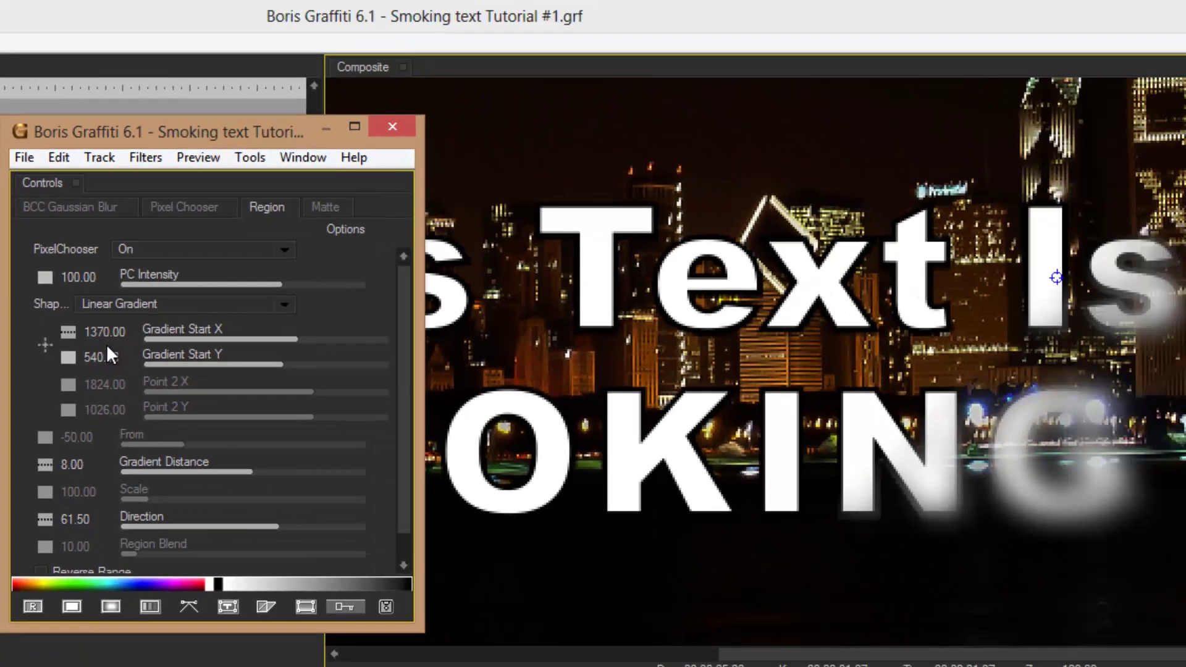
right_click(65, 333)
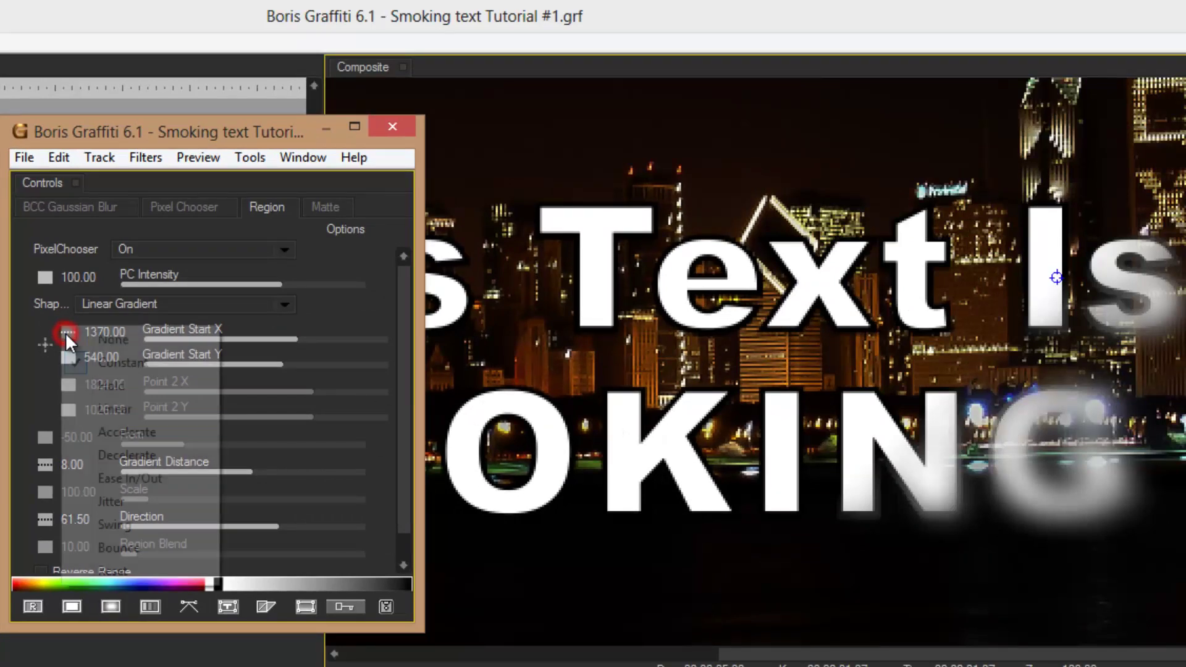
left_click(113, 413)
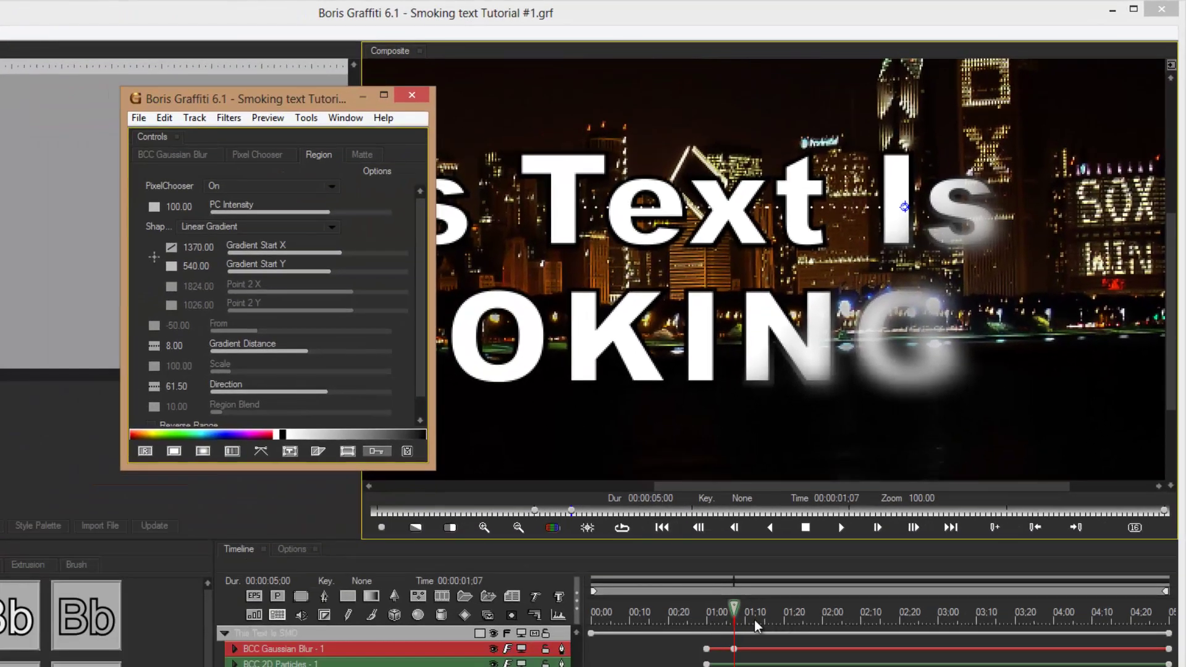
left_click(737, 612)
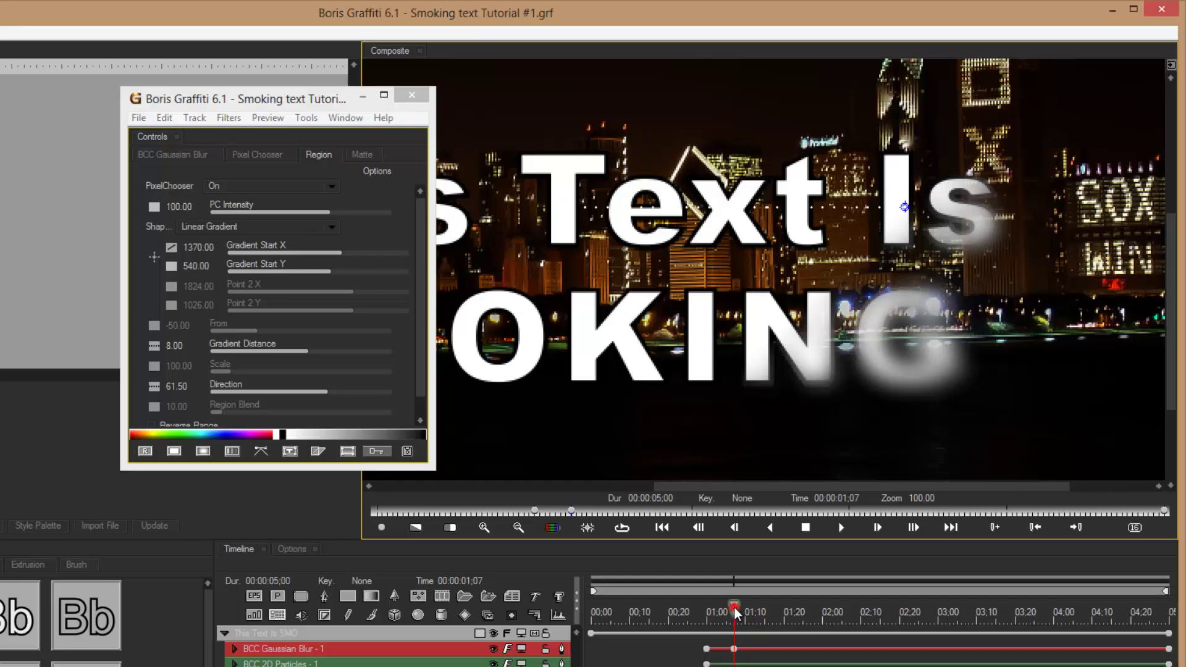
mouse_move(737, 612)
left_mouse_down()
mouse_move(725, 612)
mouse_move(744, 607)
left_mouse_up()
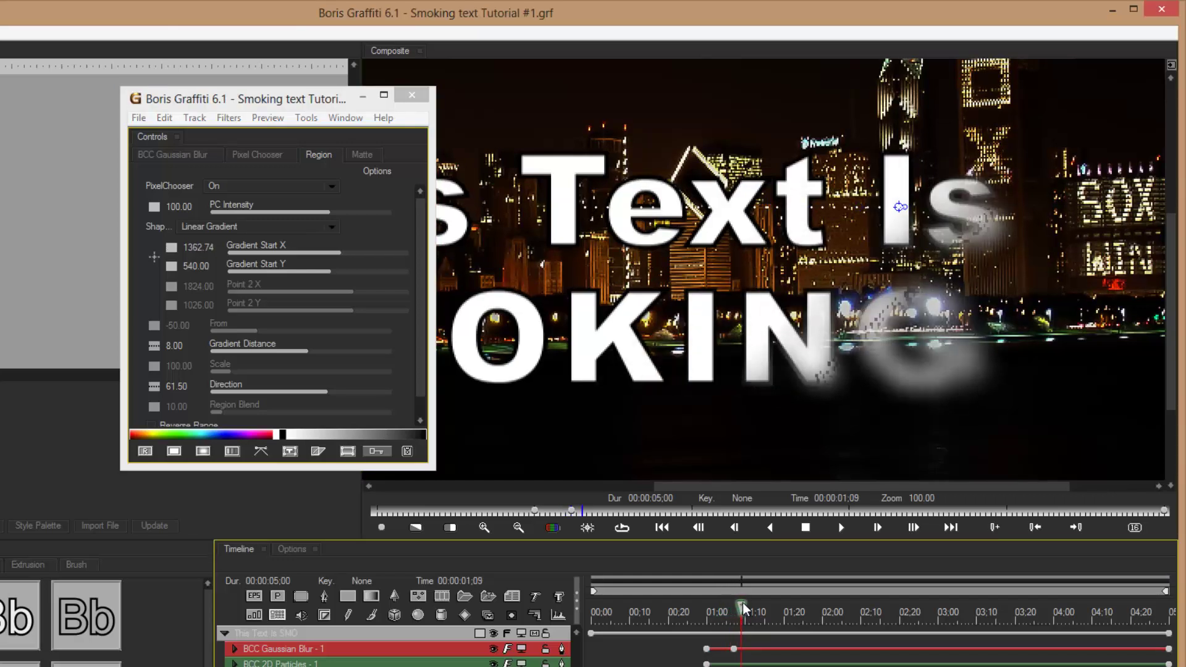
left_click_drag(744, 607, 735, 609)
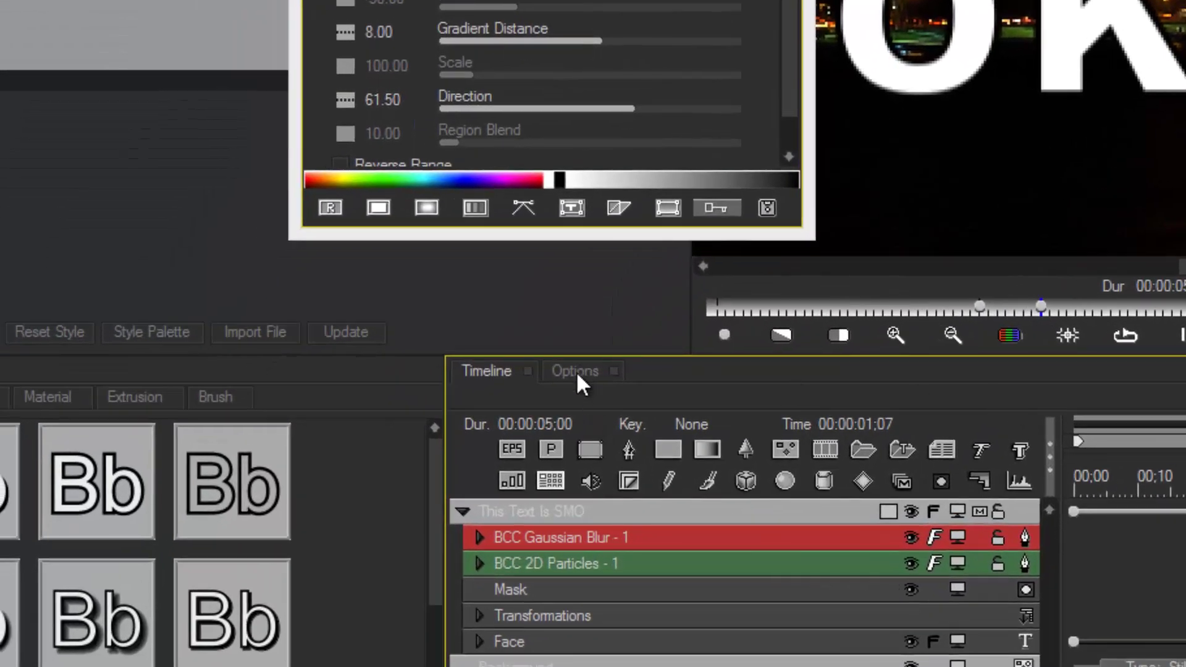
left_click(575, 372)
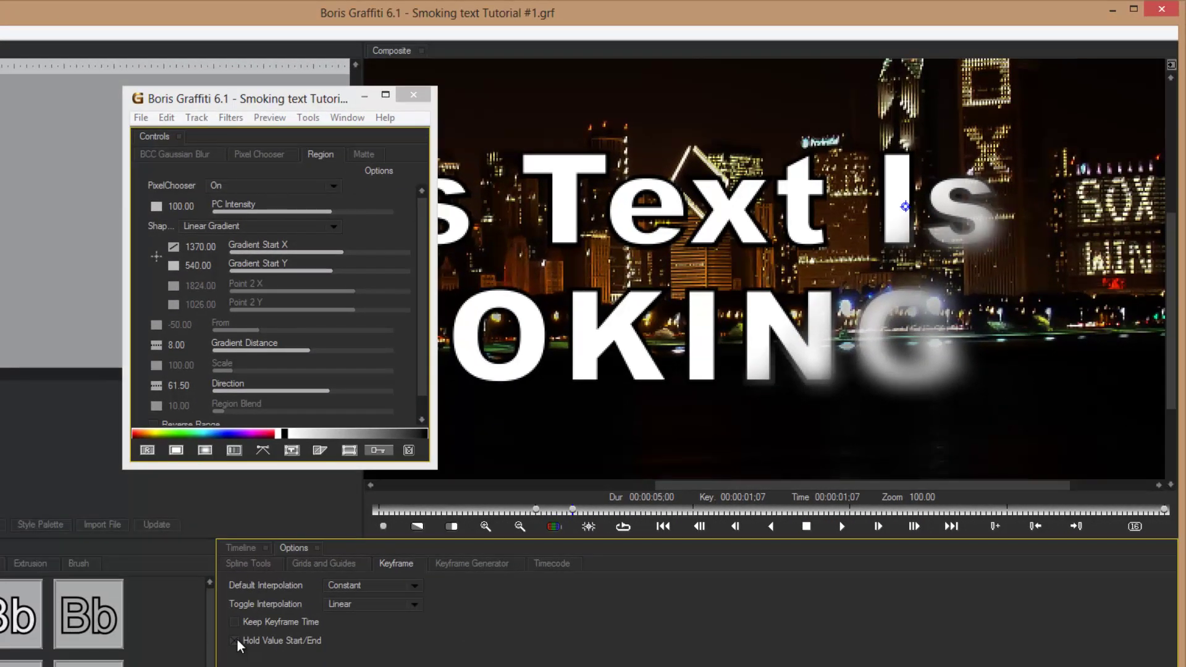
left_click(236, 546)
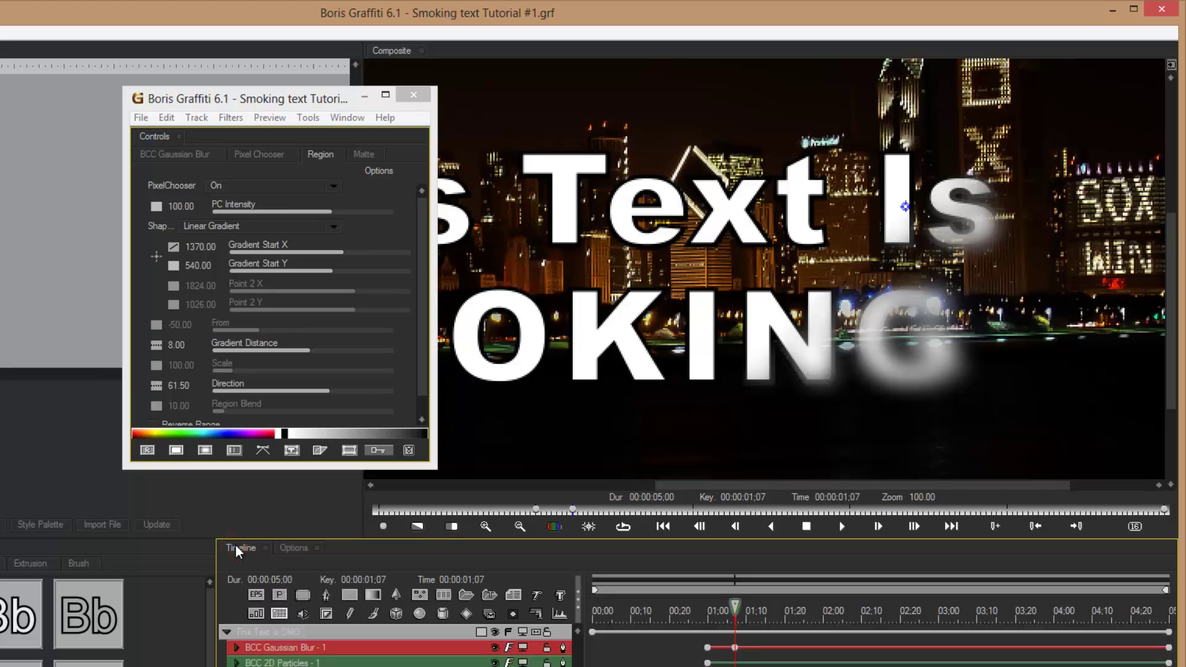
scroll(641, 377, "down", 1)
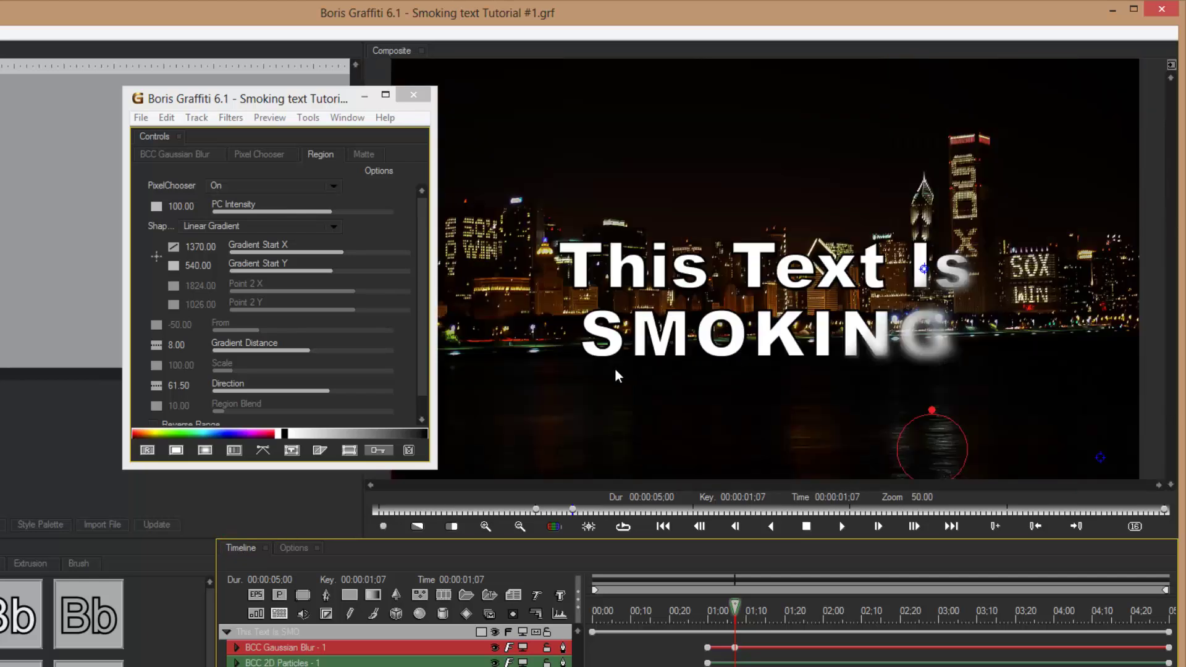
At 02:00, keyframe Gradient Start X by dragging it down, then edit its value to 110
left_click_drag(327, 98, 266, 105)
left_click(736, 610)
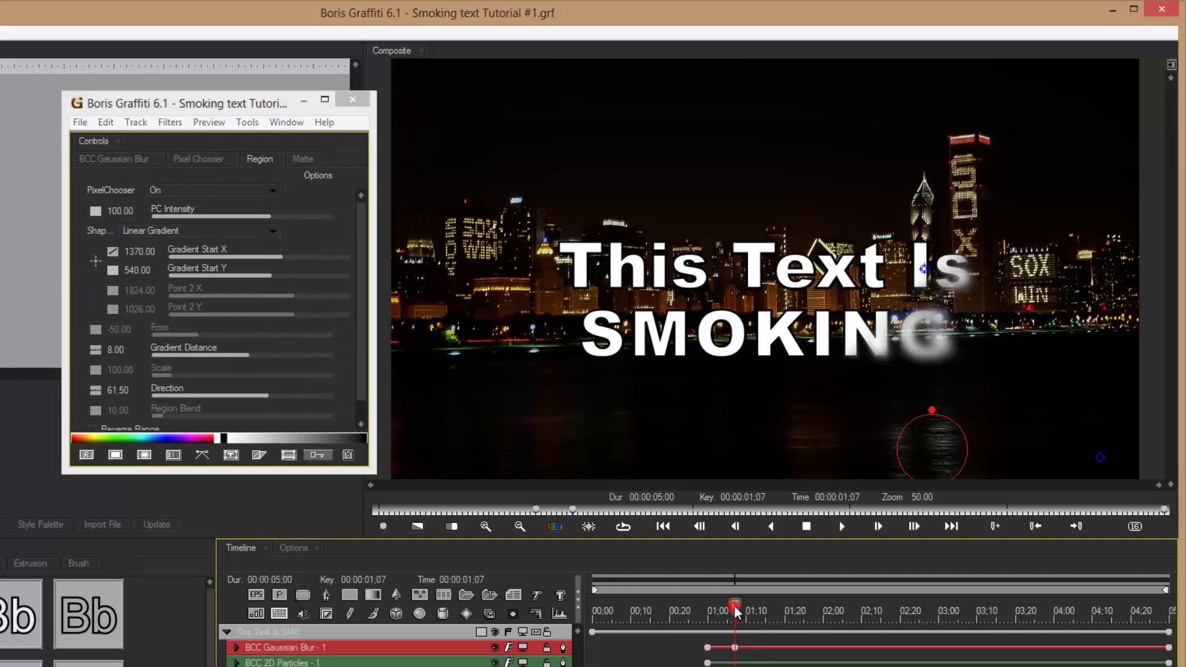
left_click_drag(736, 610, 810, 596)
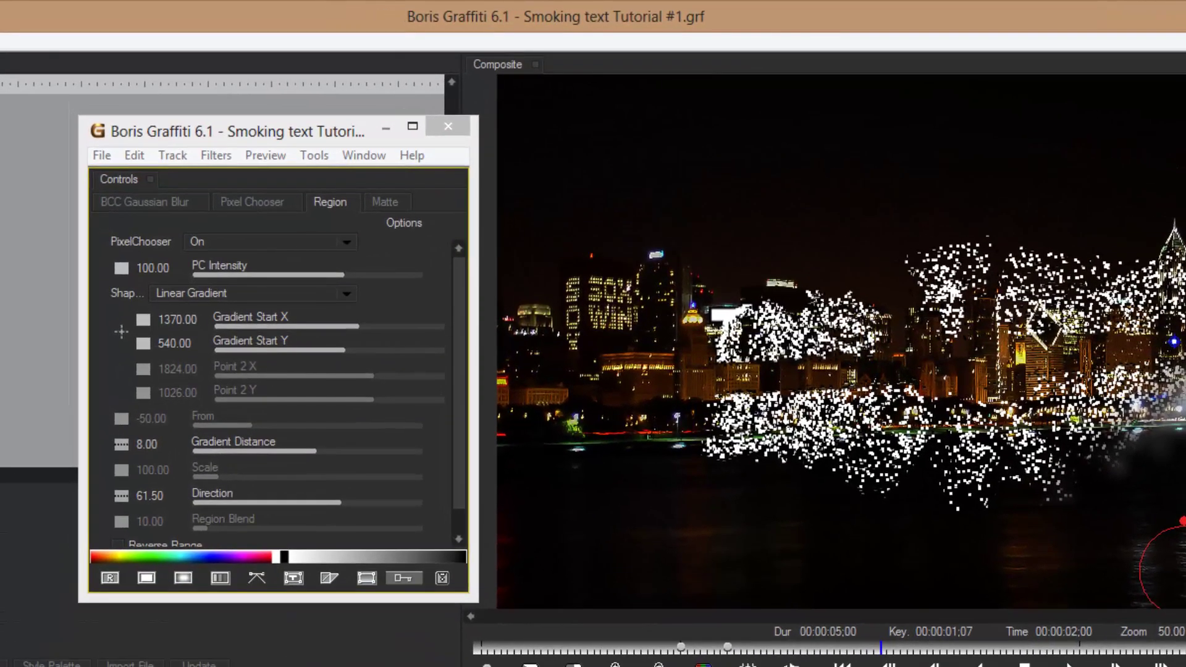
key("Right")
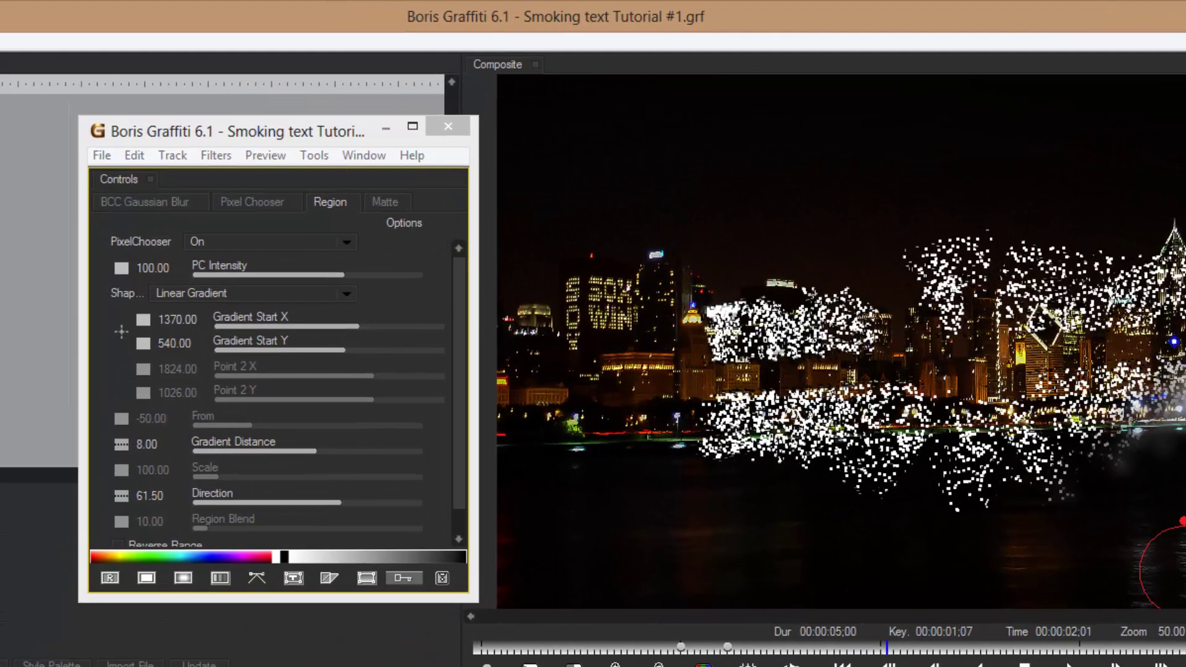
scroll(892, 462, "up", 1)
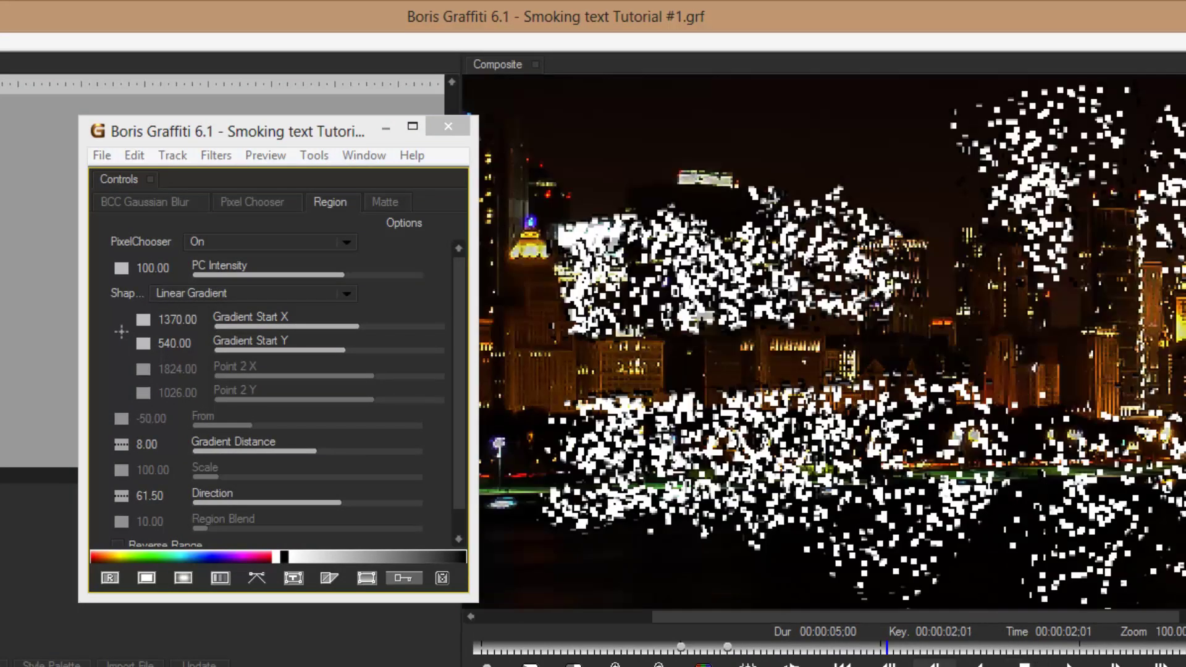
key("Left")
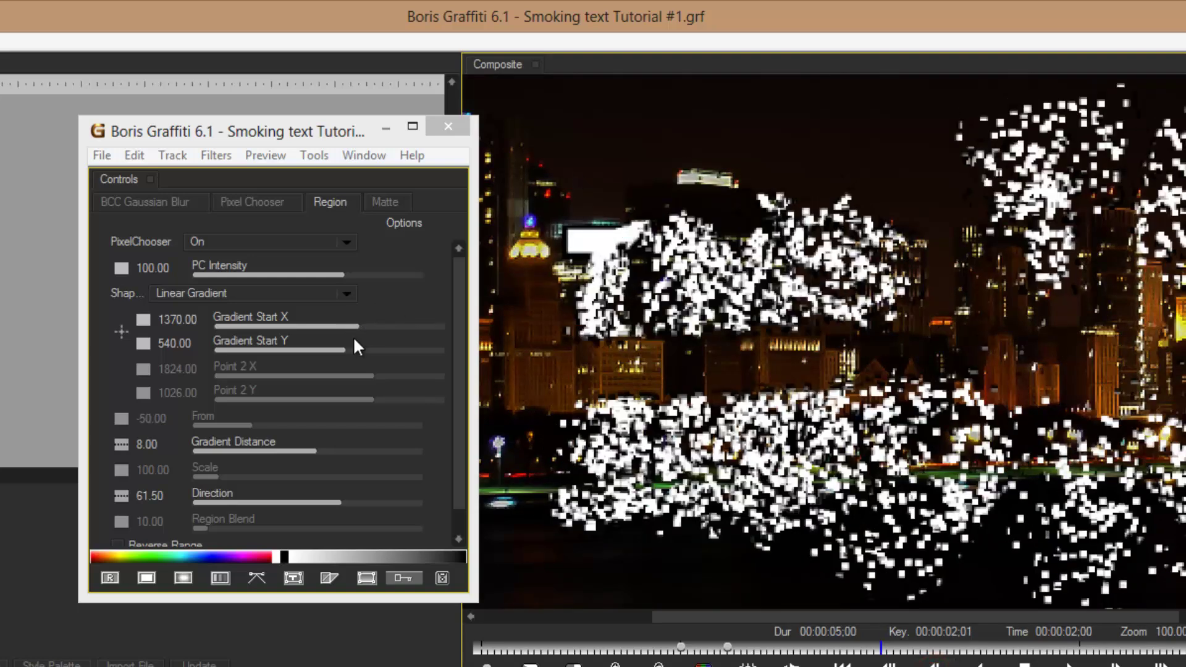
left_click_drag(357, 323, 325, 329)
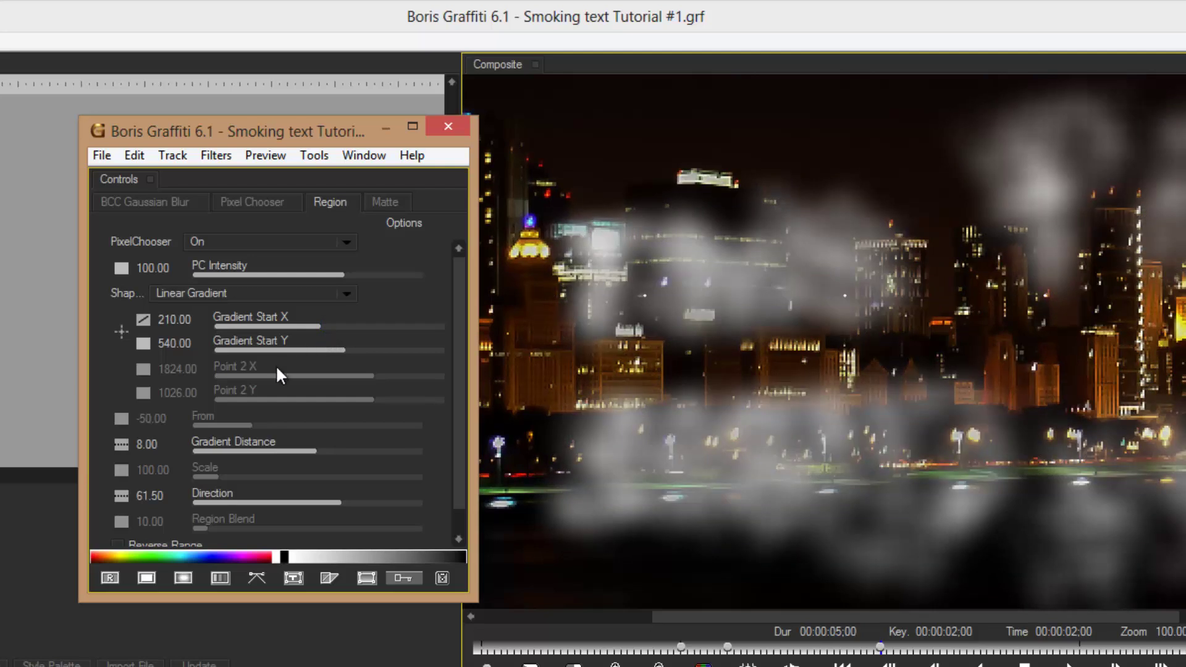
left_click(174, 318)
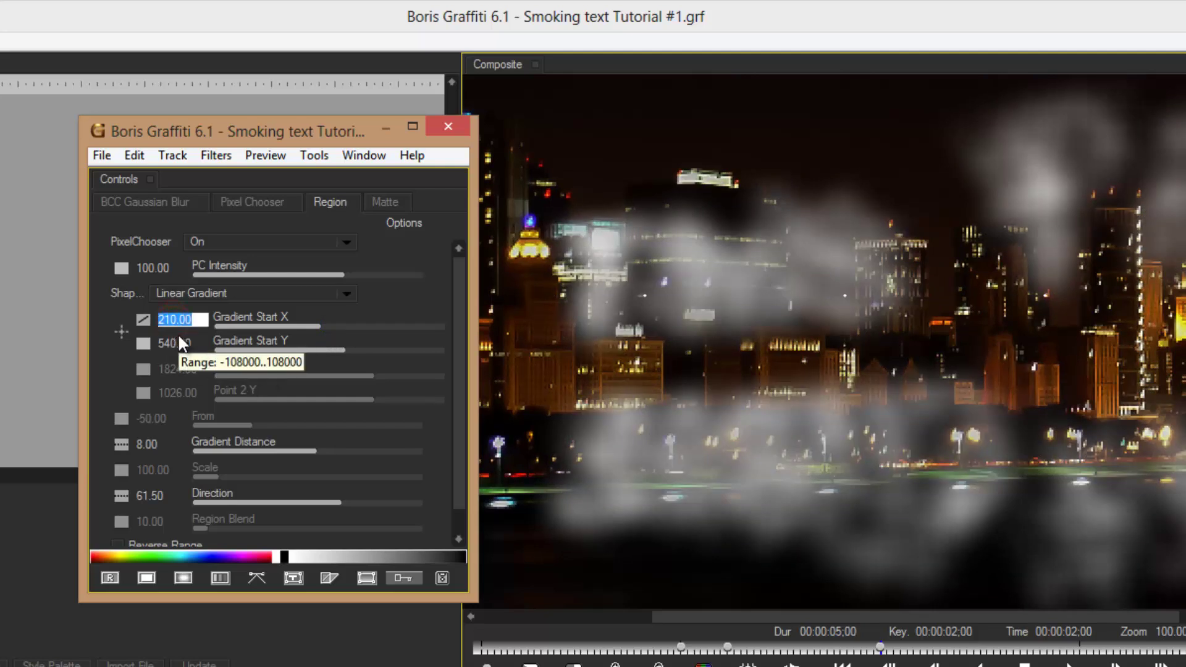
type("110")
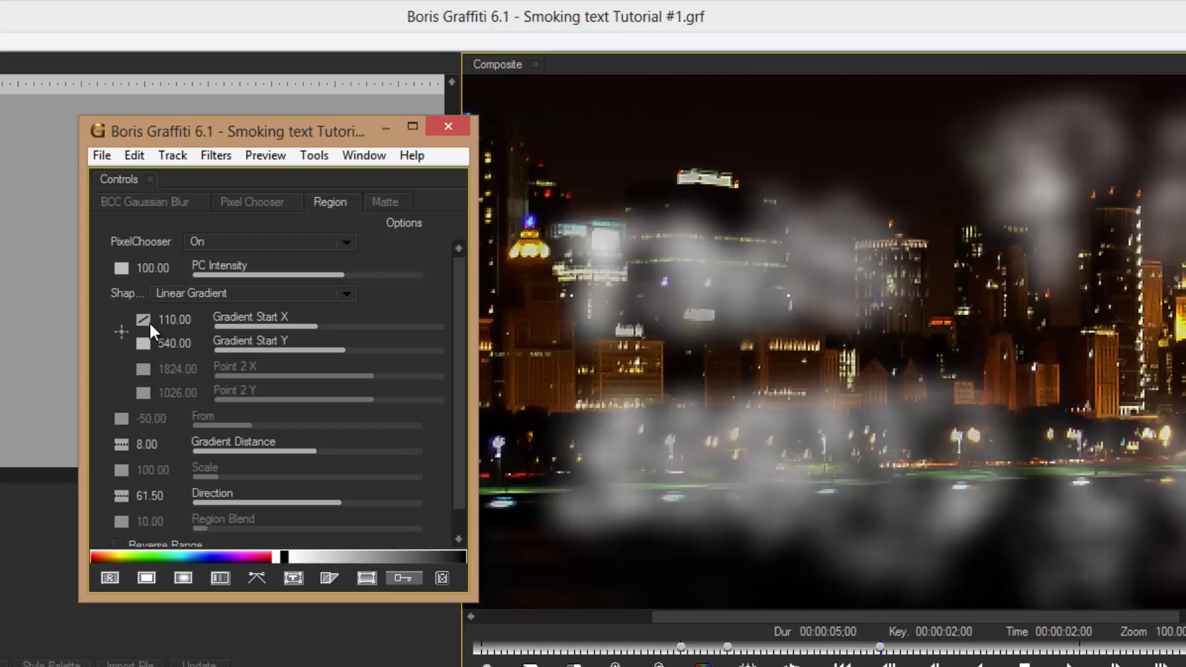
scroll(789, 397, "down", 1)
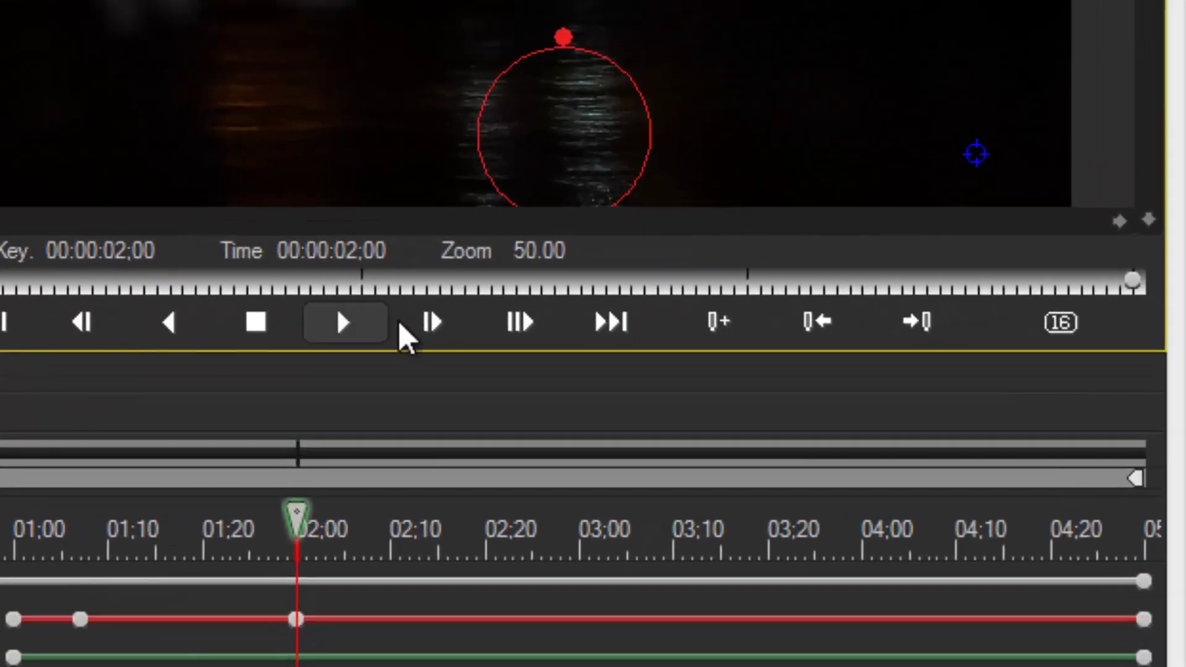
At 02:01, set PixelChooser to Mask Unchosen Pixels to show a red mask
left_click(425, 320)
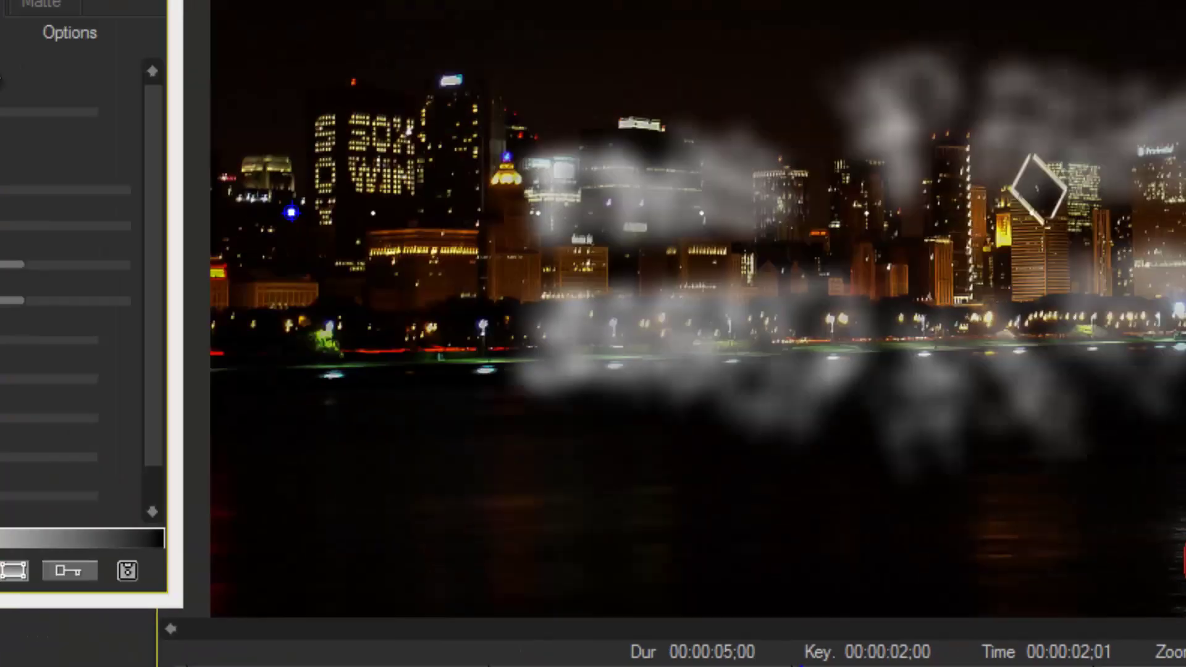
left_click(382, 280)
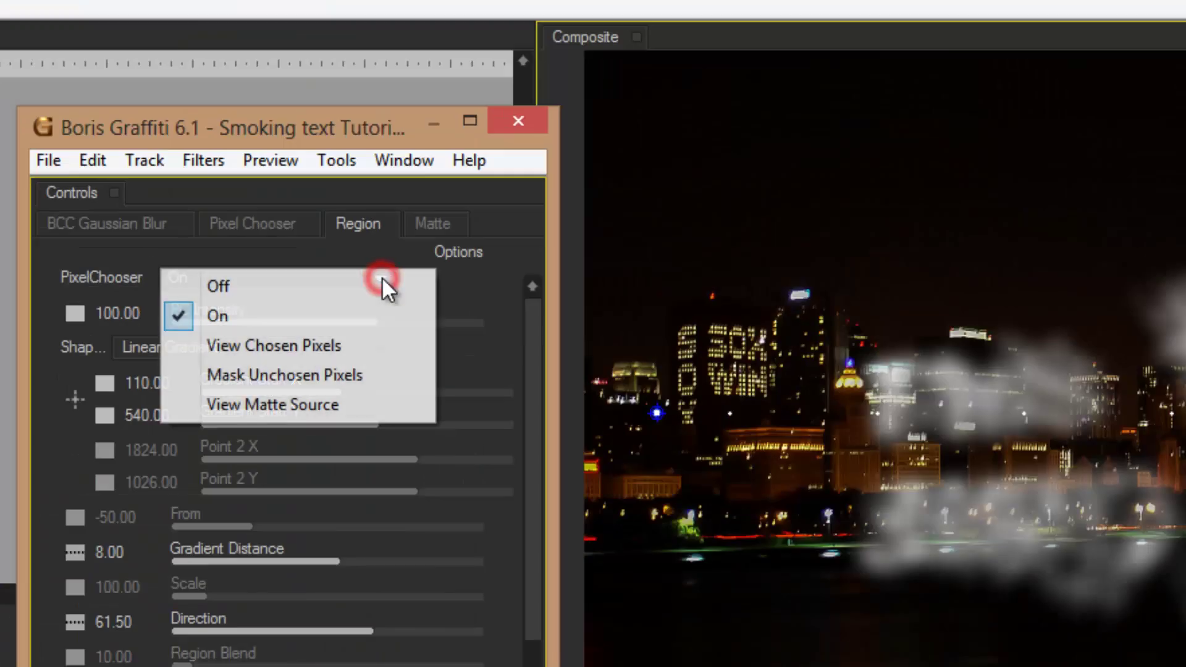
left_click(346, 374)
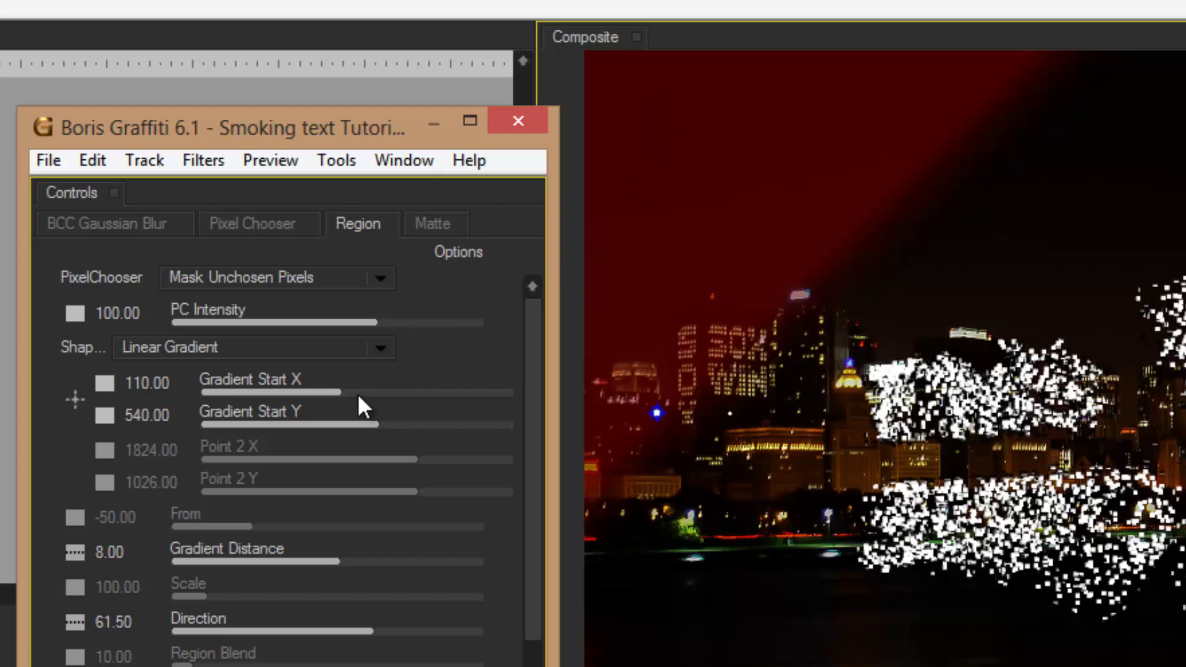
Keyframe Gradient Start X at -660 with Hold interpolation, then scrub back toward the dissolve start
left_click_drag(337, 387, 310, 390)
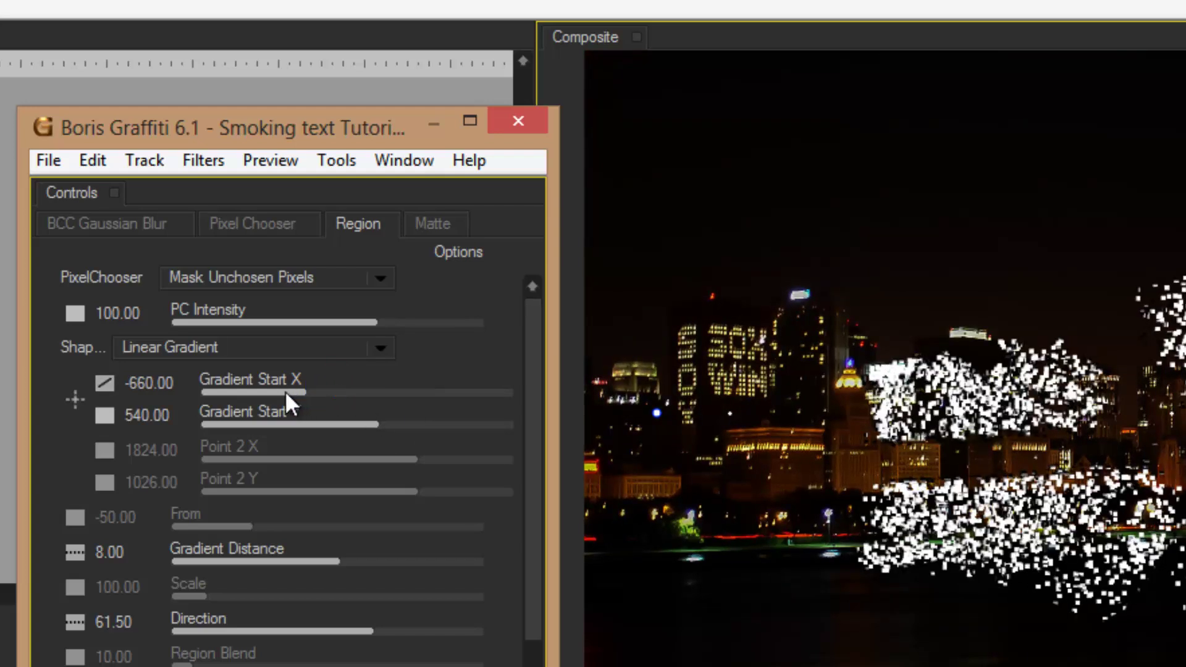
left_click(100, 387)
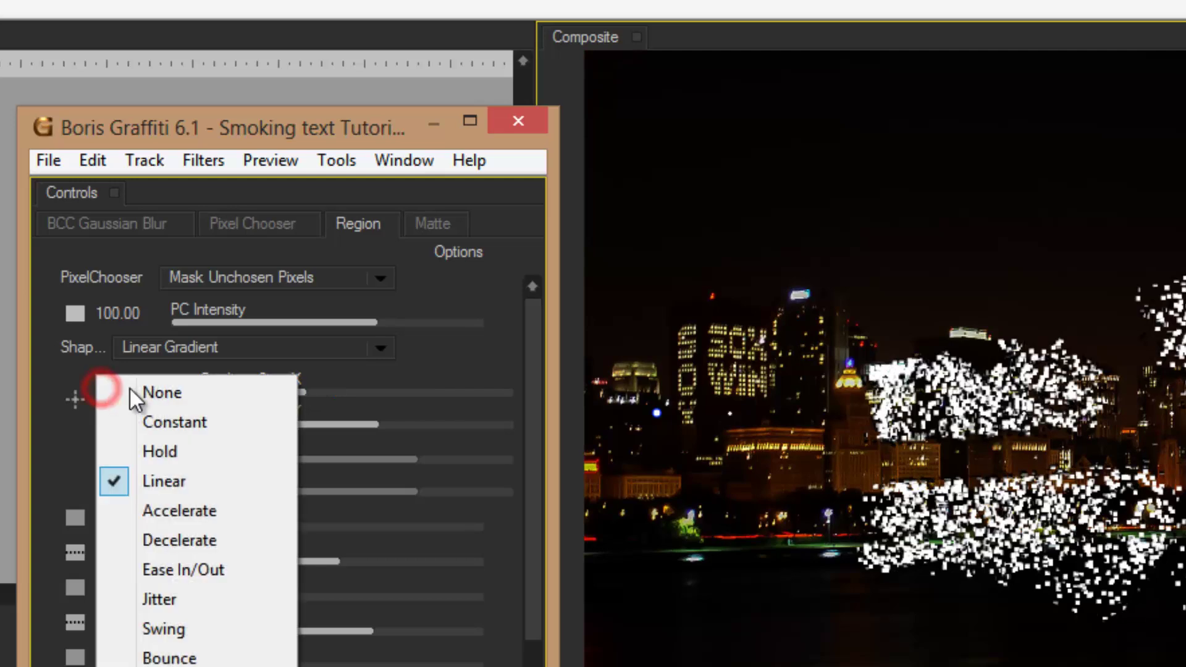
left_click(159, 451)
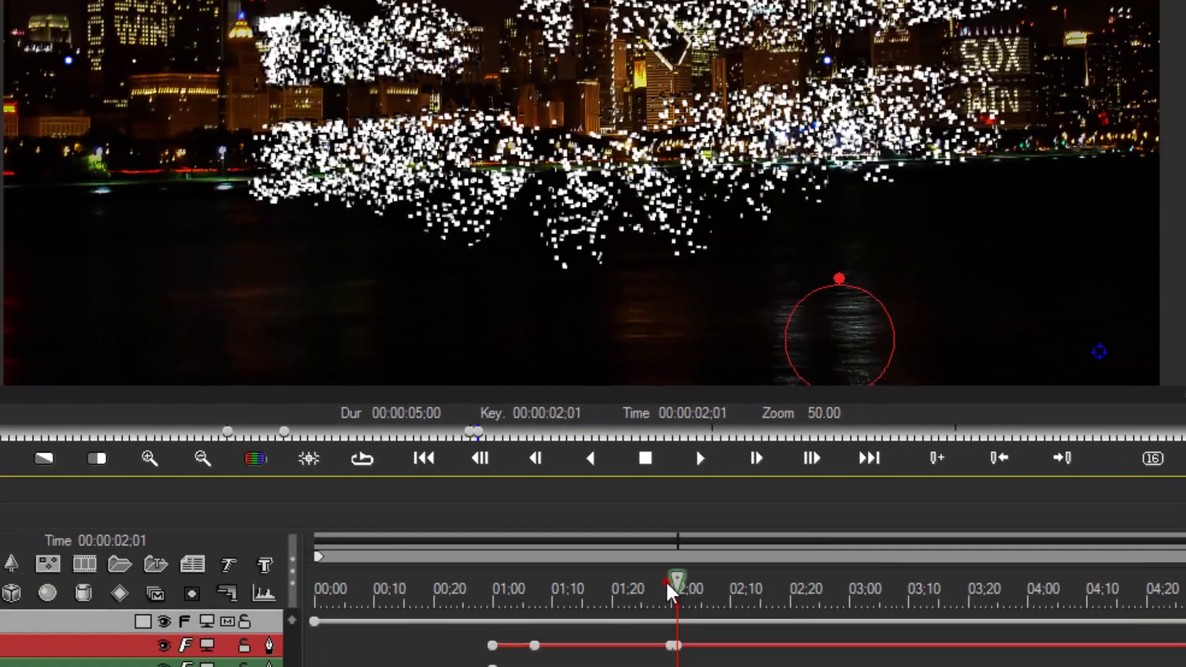
mouse_move(683, 589)
left_mouse_down()
mouse_move(675, 594)
mouse_move(677, 574)
mouse_move(530, 579)
mouse_move(540, 579)
left_mouse_up()
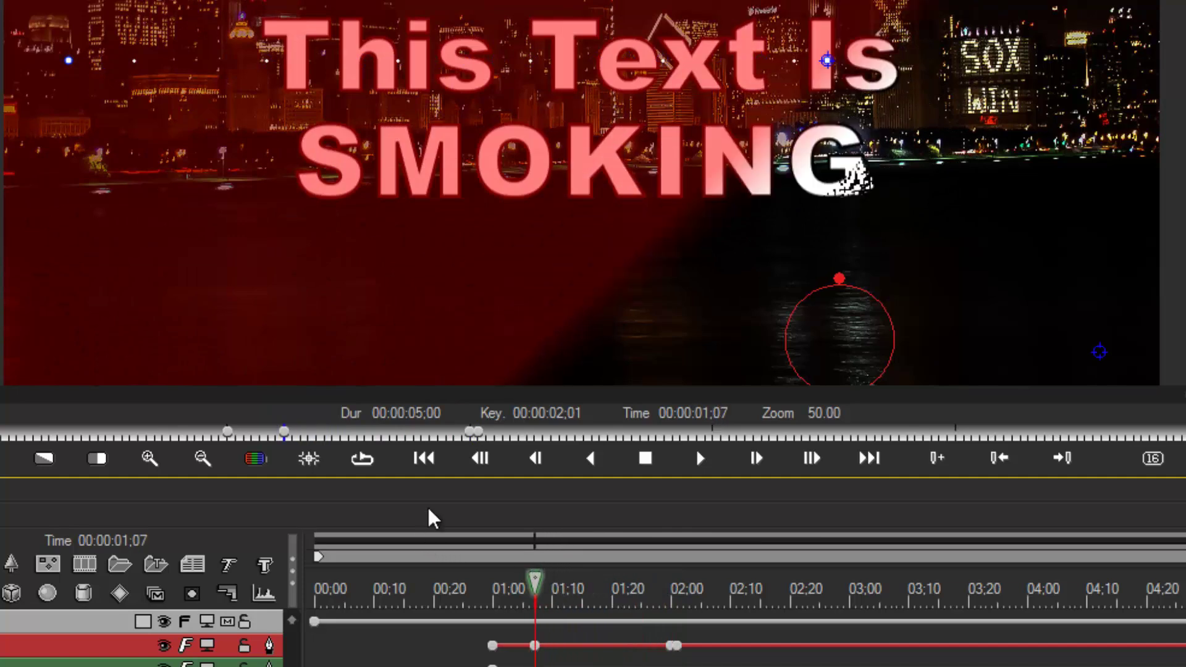
Keyframe Gradient Start X at 2520 at 01:06, set PixelChooser back to On, and preview the dissolve
left_click(538, 465)
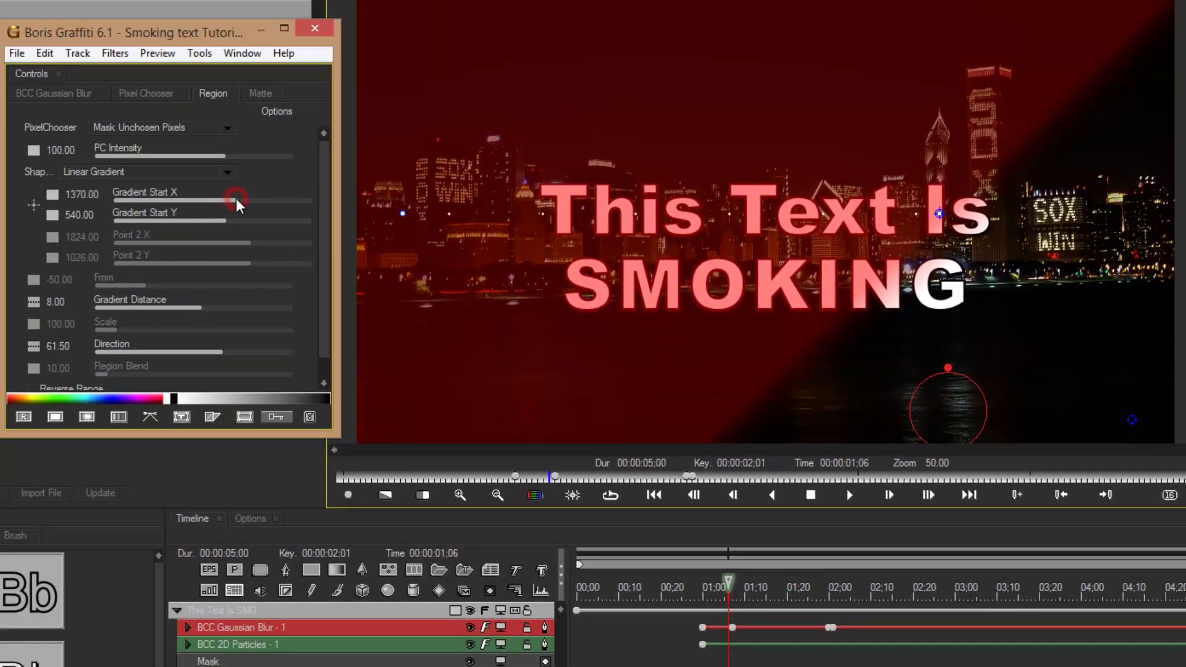
left_click_drag(237, 202, 274, 215)
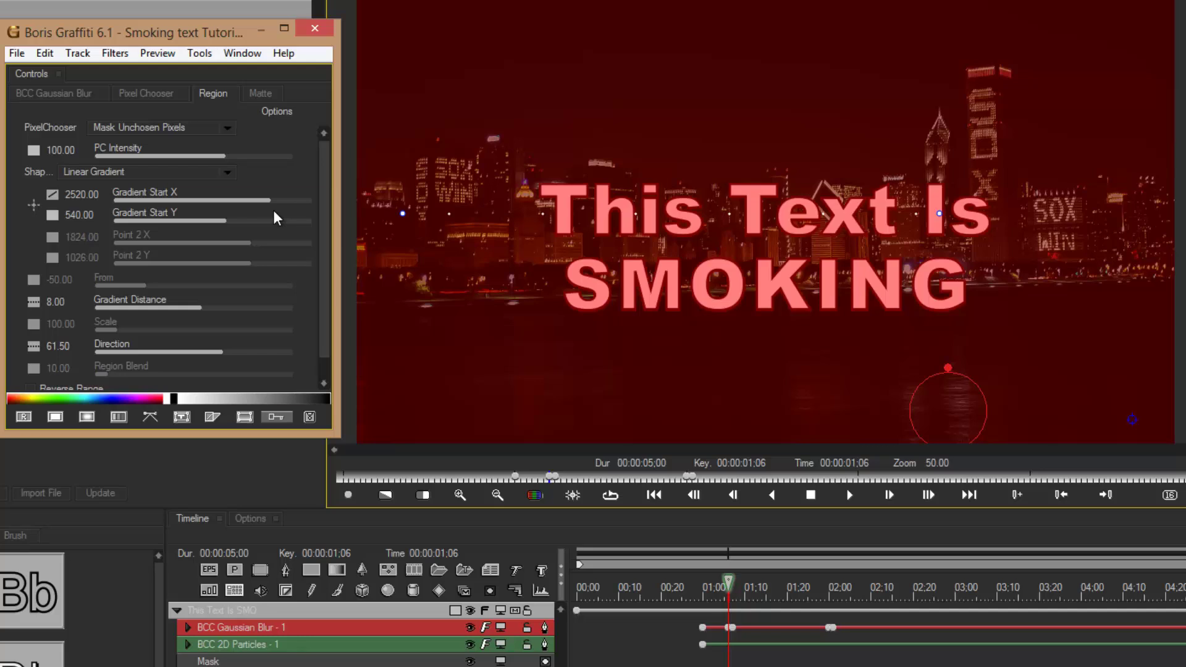
left_click(228, 130)
left_click(174, 151)
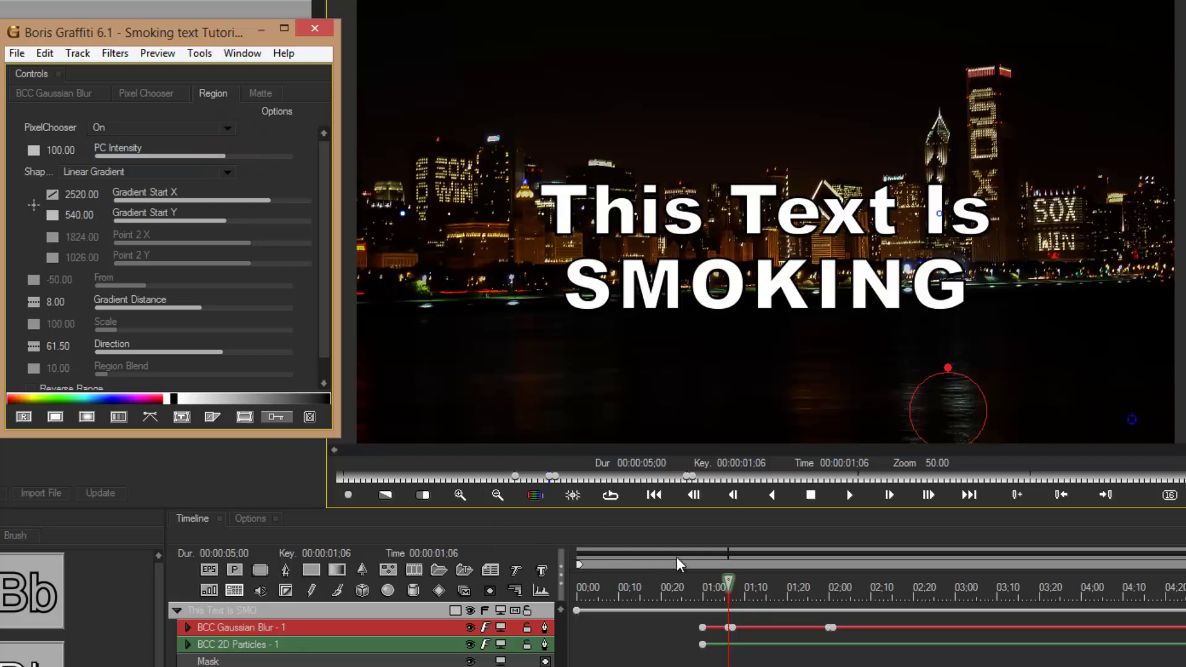
mouse_move(727, 584)
left_mouse_down()
mouse_move(834, 597)
mouse_move(727, 607)
mouse_move(925, 615)
left_mouse_up()
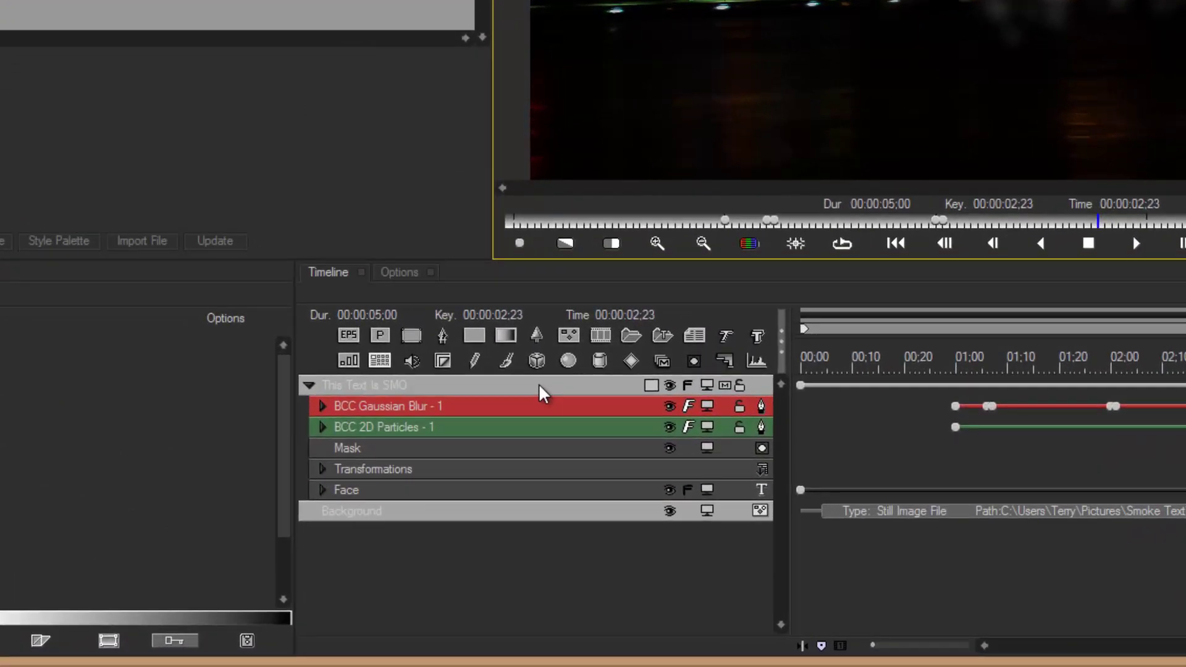
Apply BCC Glow to the title track and toggle its visibility off and on to compare
right_click(539, 385)
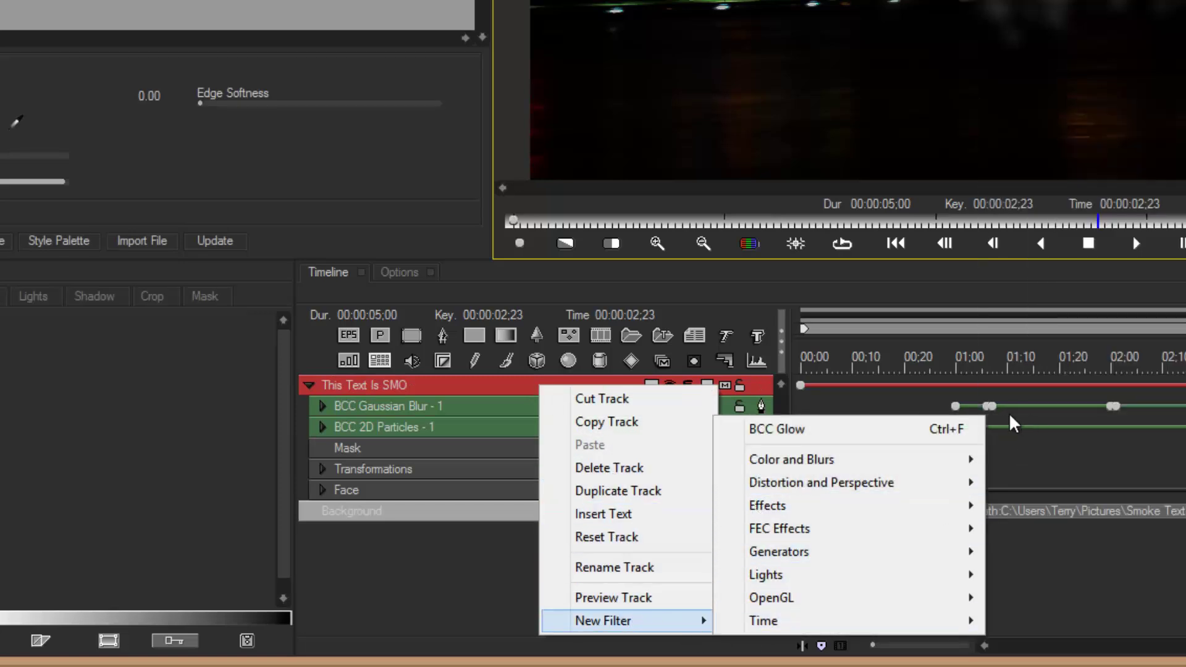
mouse_move(707, 541)
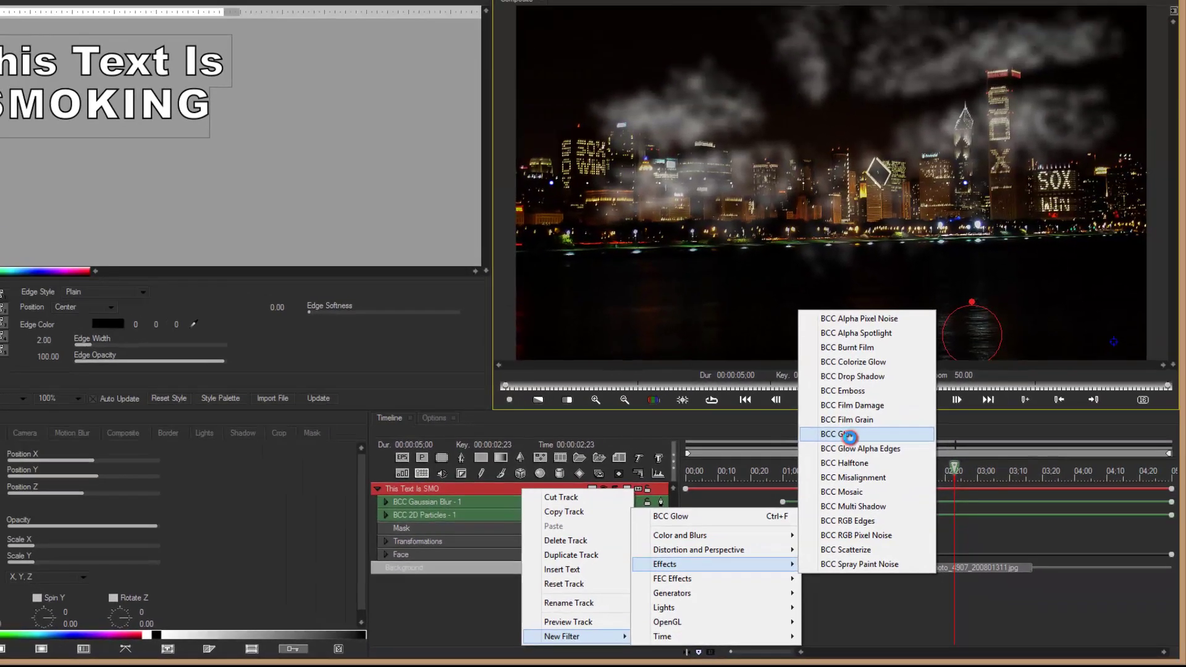
left_click(851, 443)
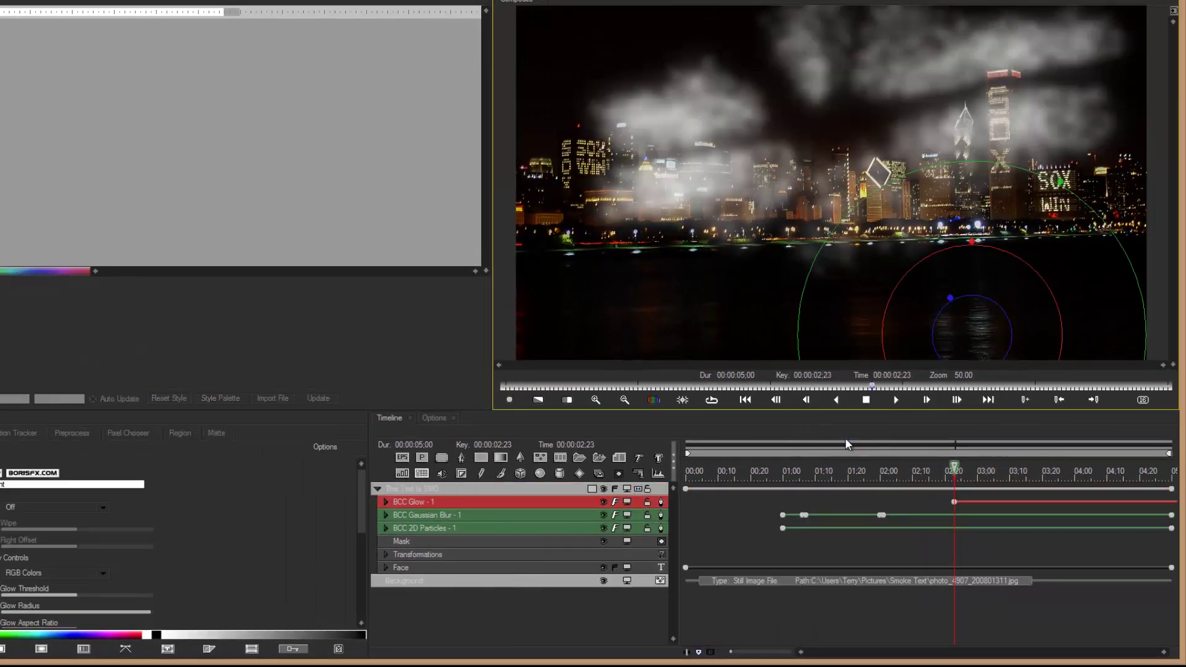
left_click(603, 503)
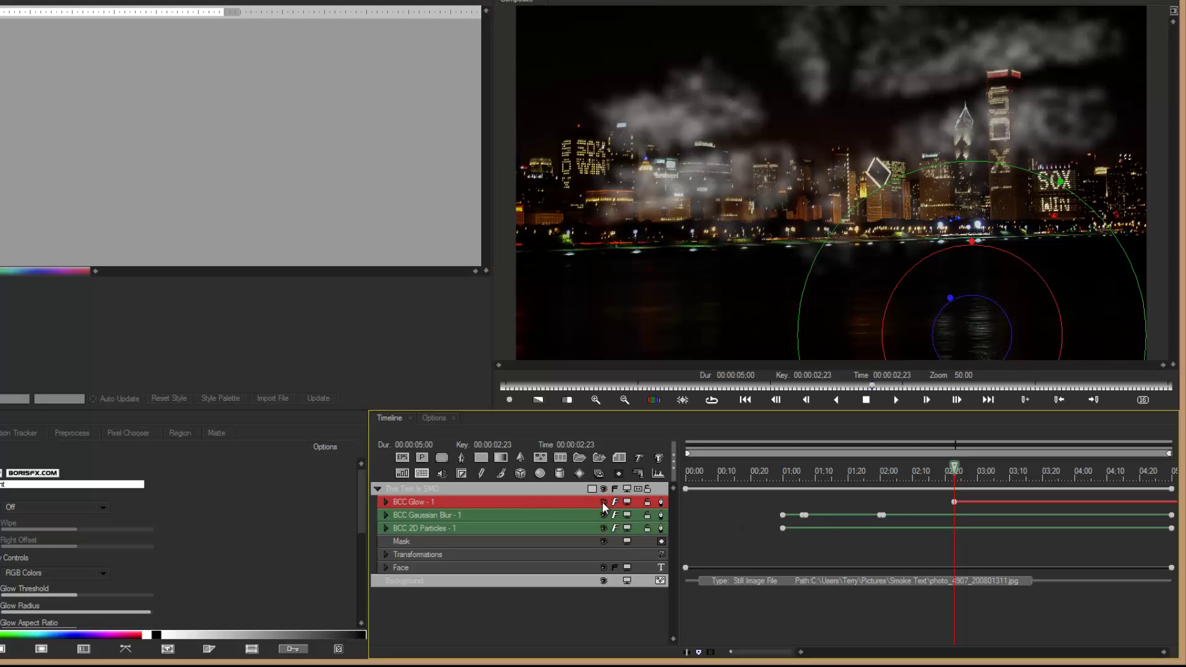
left_click(602, 502)
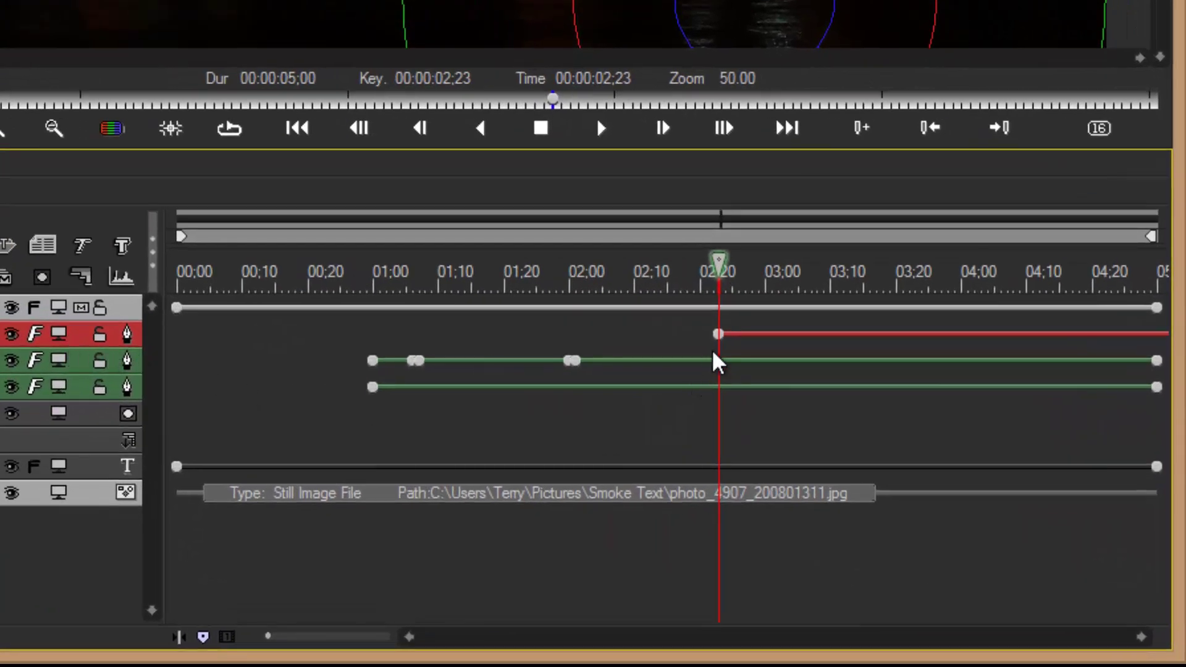
Move the BCC Glow start keyframe and the current time to 01:00
left_click(719, 336)
left_click_drag(720, 339, 374, 346)
left_click_drag(712, 274, 378, 309)
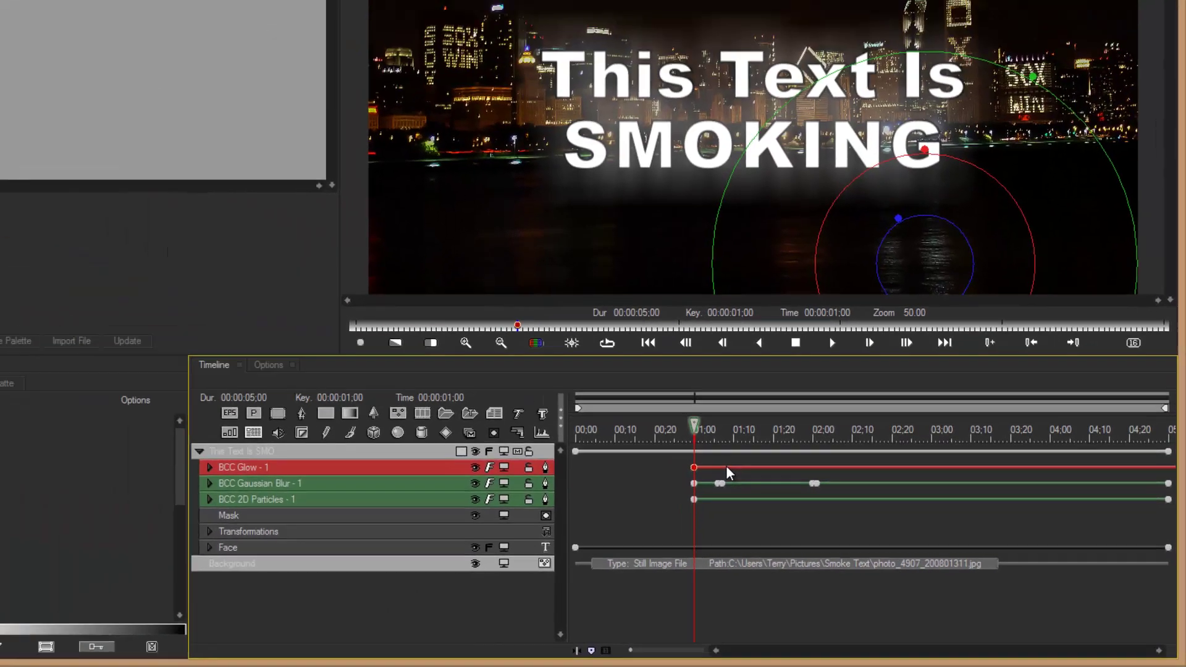
left_click(737, 476)
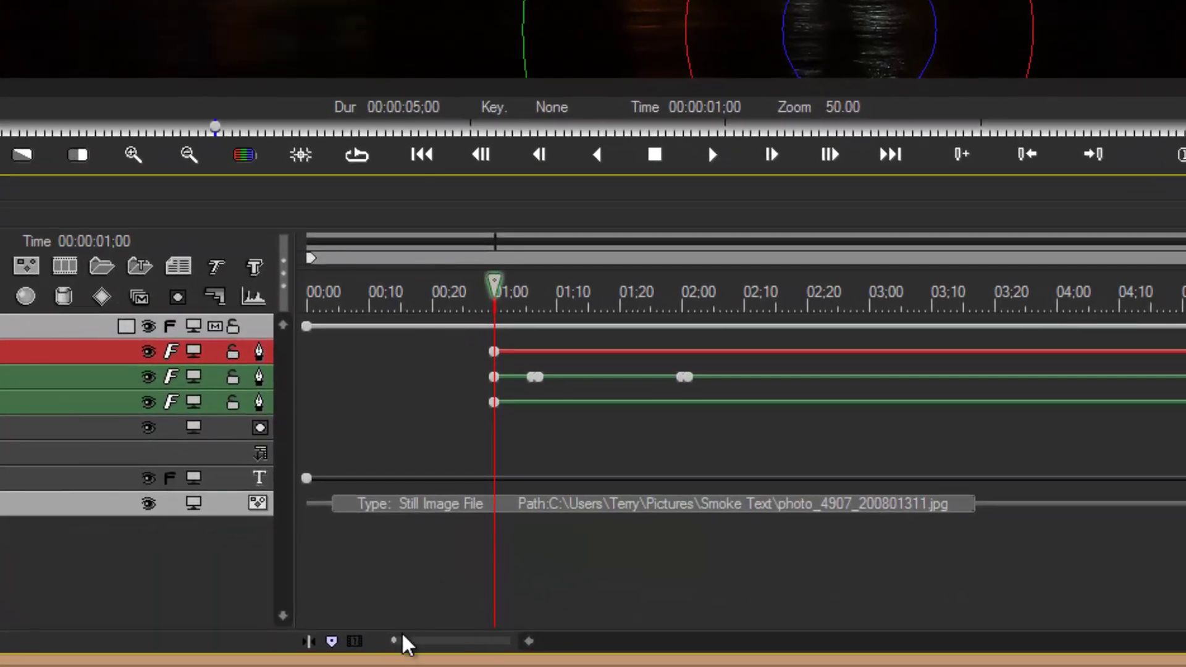
Zoom the timeline onto the first two seconds and expand BCC Gaussian Blur's Transformations groups
left_click(397, 641)
left_click_drag(397, 641, 504, 646)
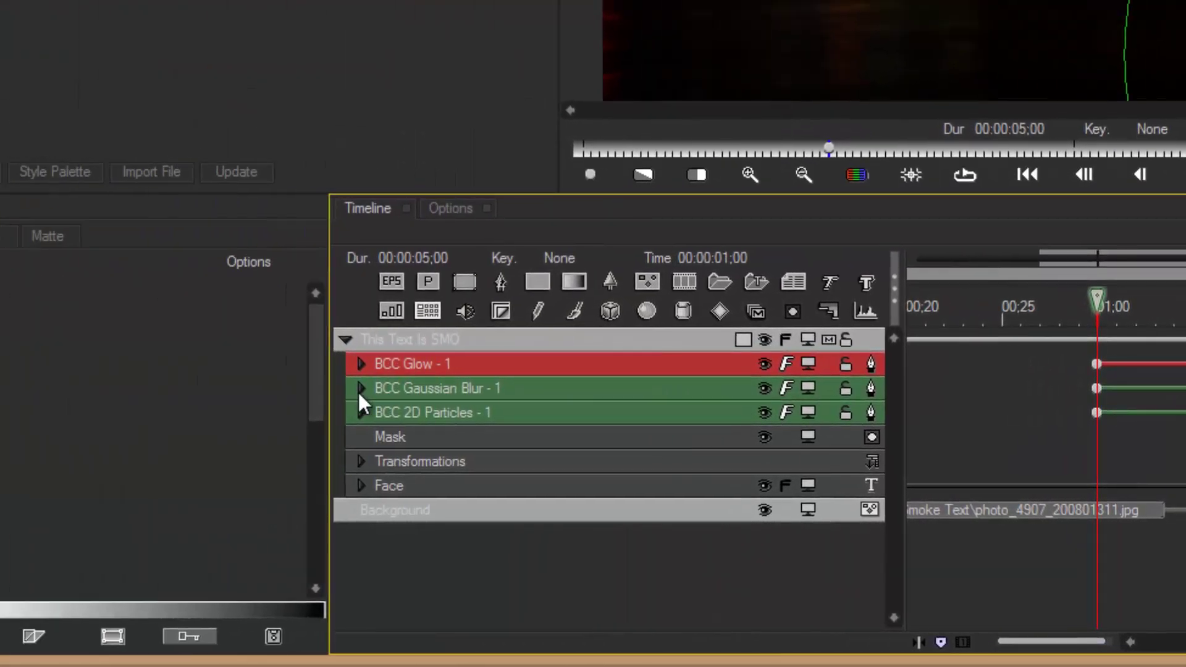
left_click(361, 388)
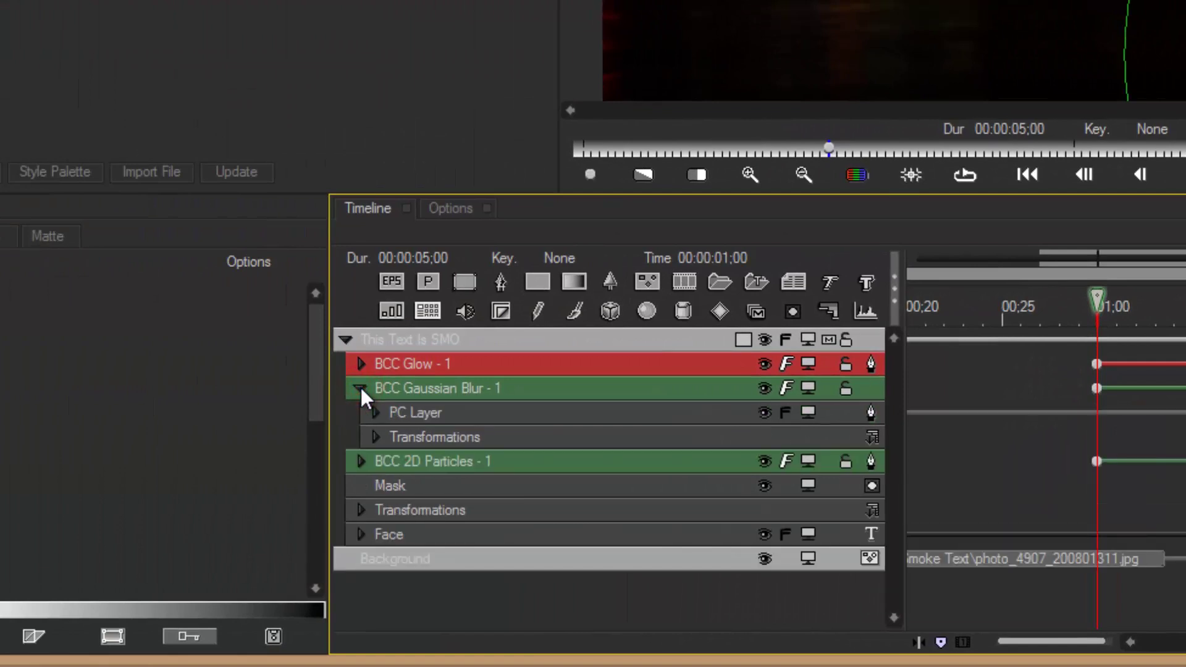
left_click(376, 436)
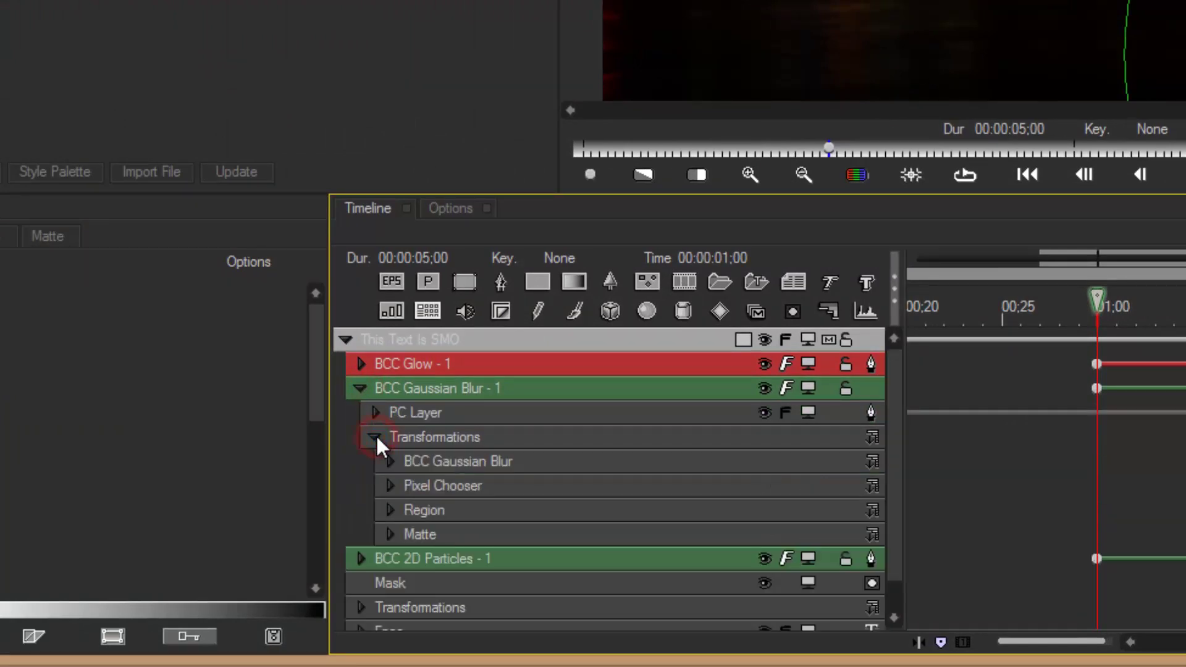
Reveal the Region parameters just past one second and turn the glow region's PixelChooser On
left_click(388, 511)
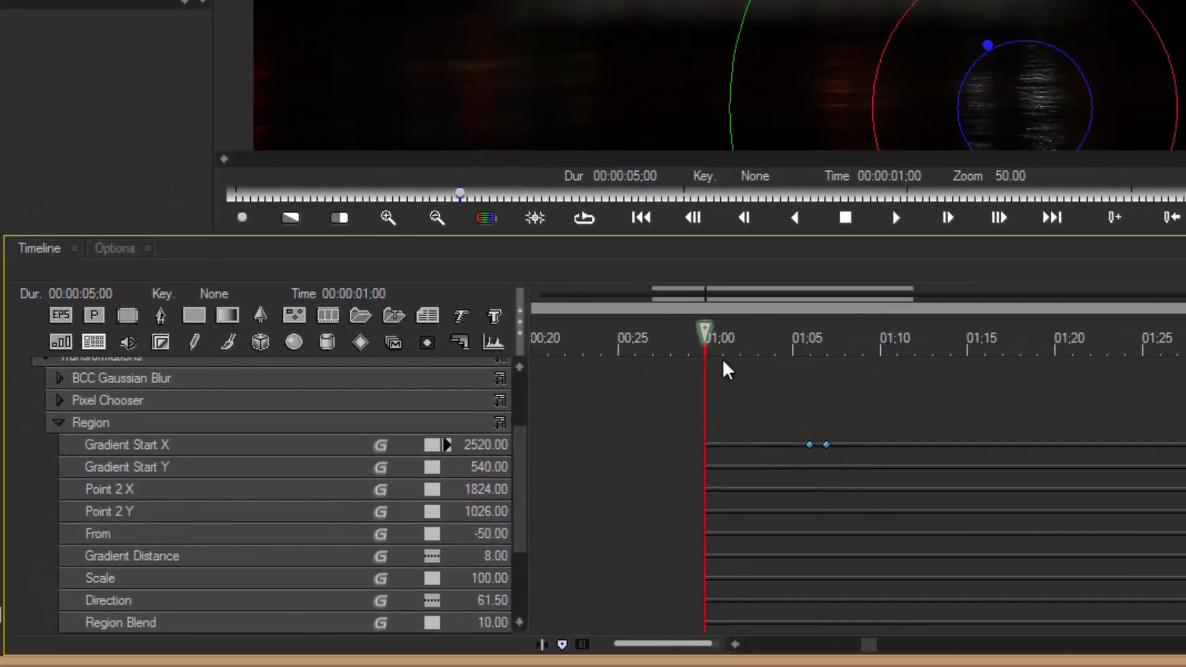
left_click_drag(709, 331, 810, 326)
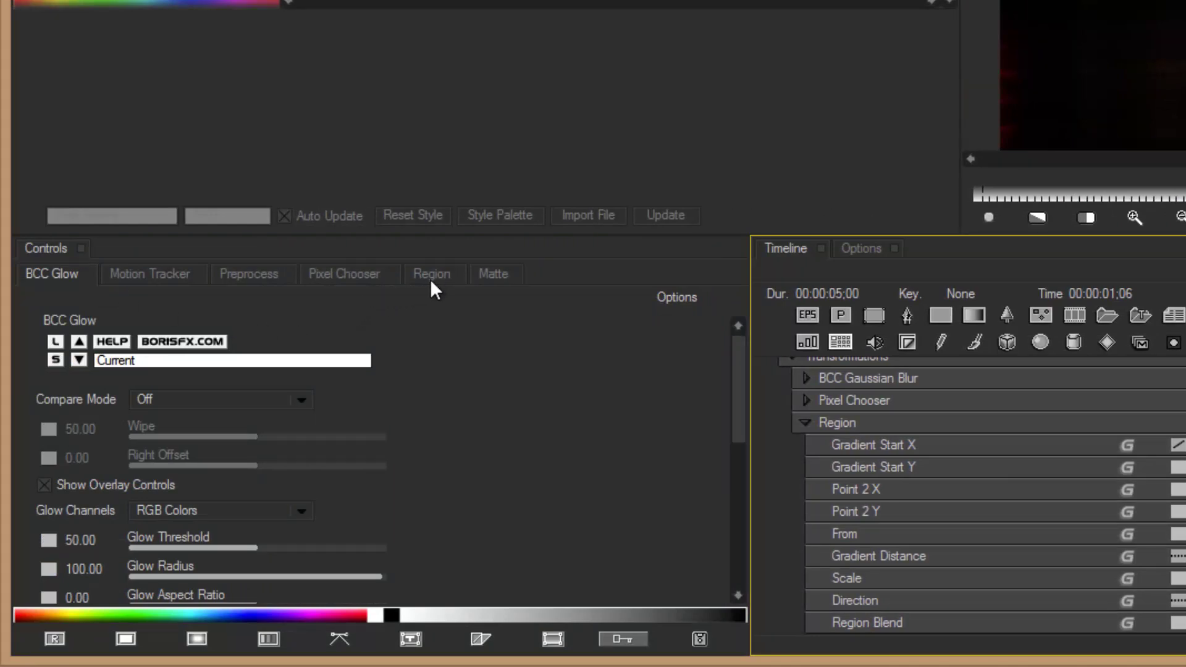
left_click(430, 279)
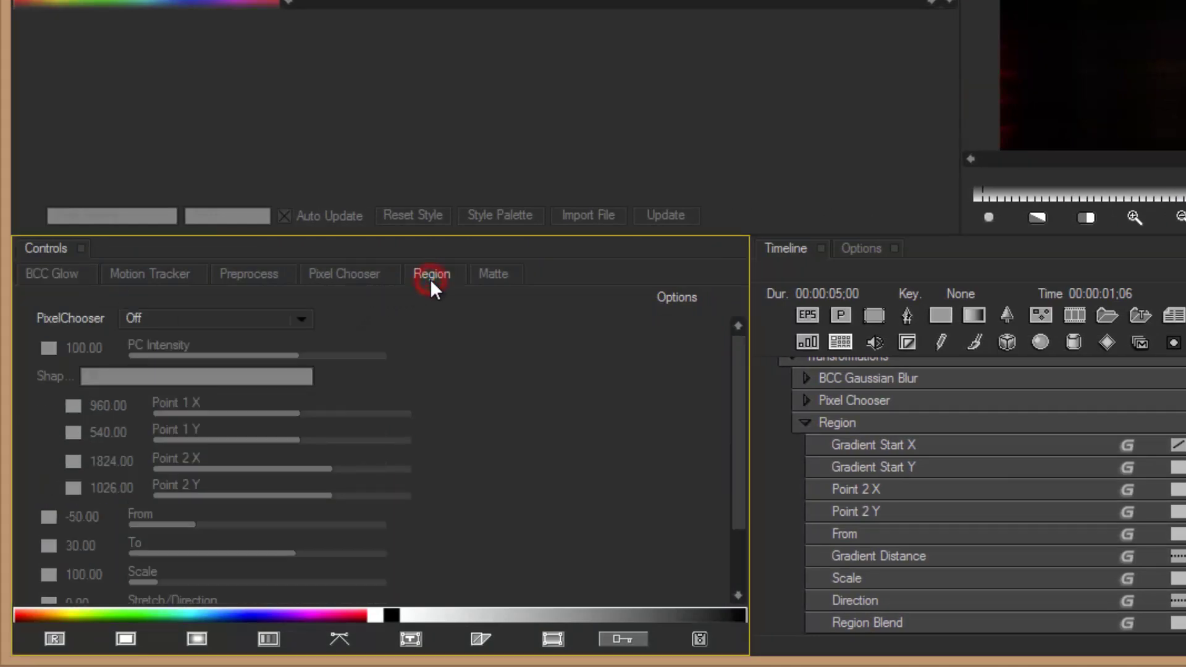
left_click(304, 319)
left_click(257, 348)
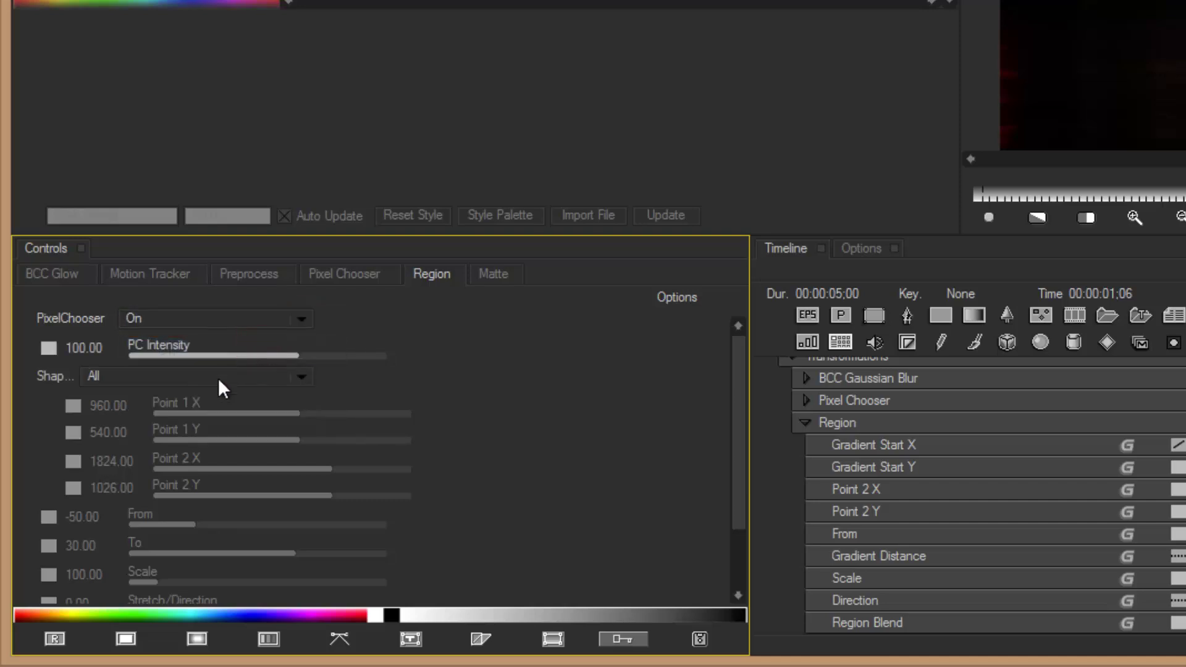
Set the region Shape to Linear Gradient, Gradient Distance 8 and Direction 61.5
left_click(300, 378)
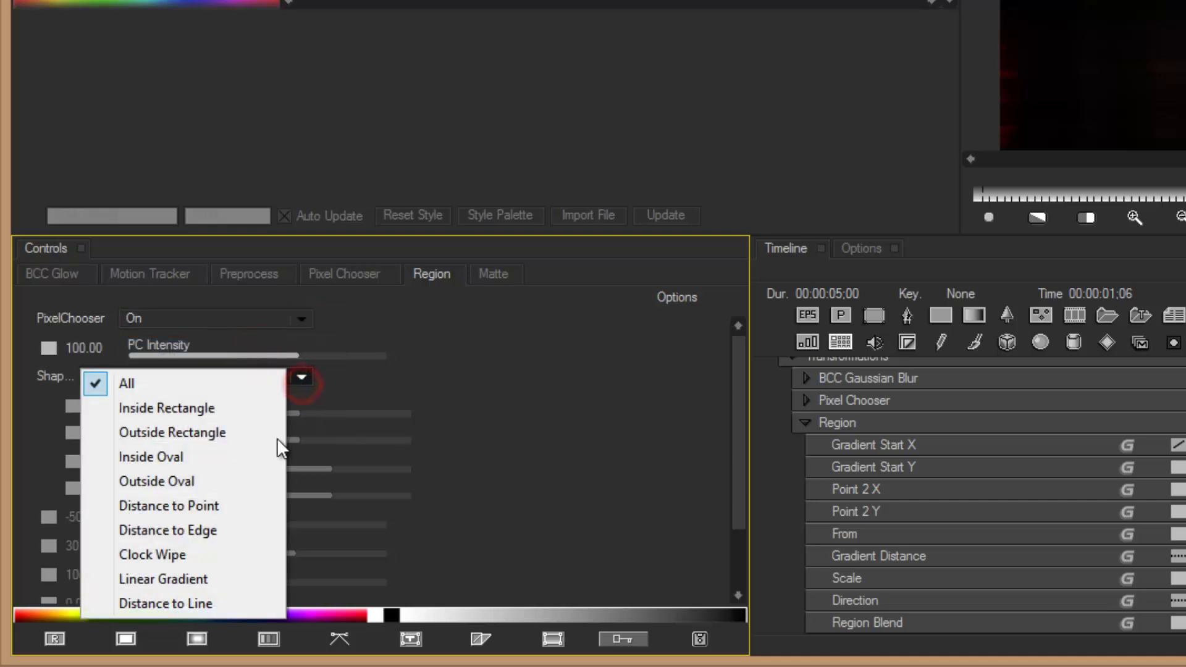
left_click(203, 580)
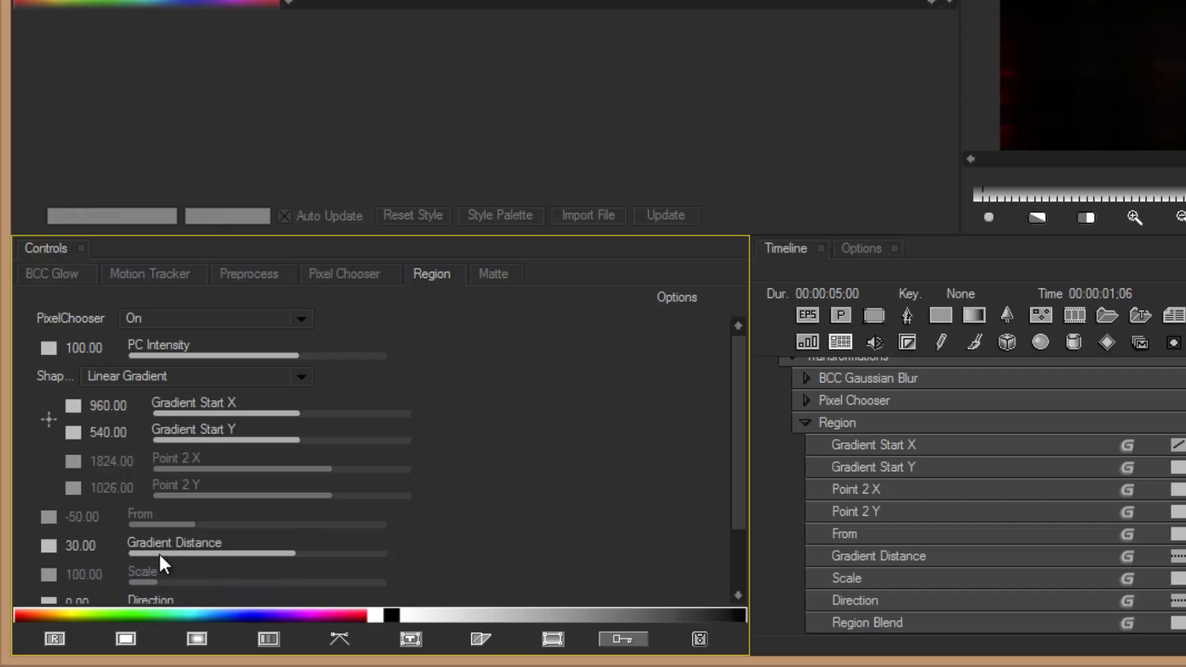
left_click(79, 546)
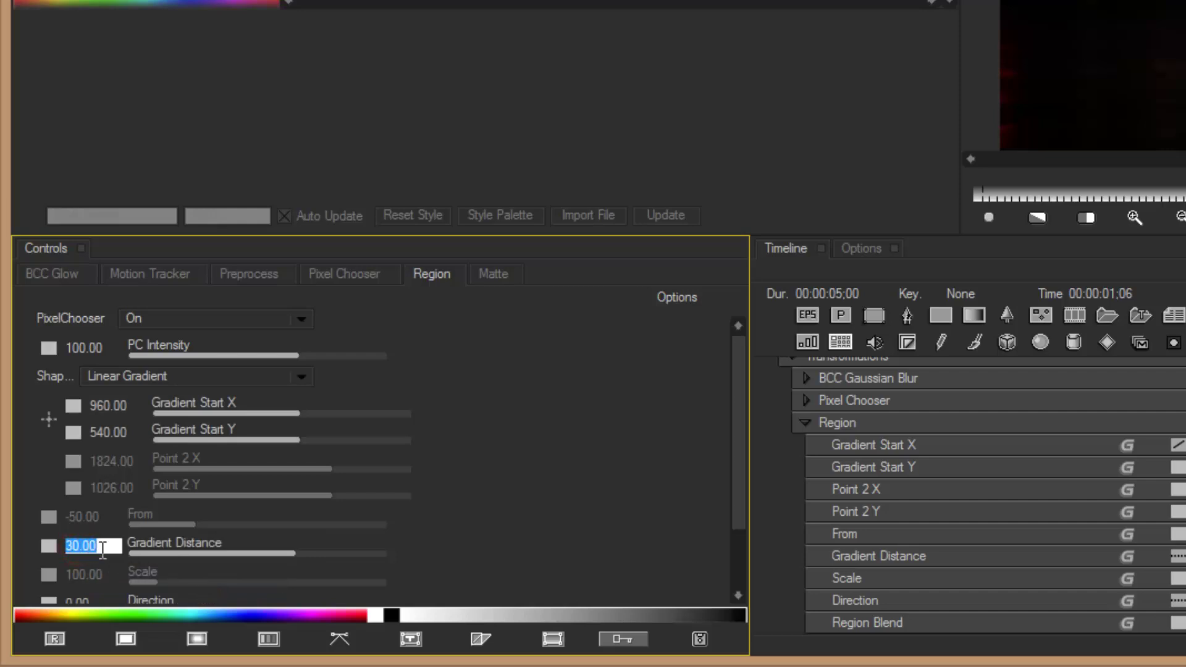
type("8")
key("Return")
scroll(611, 464, "down", 1)
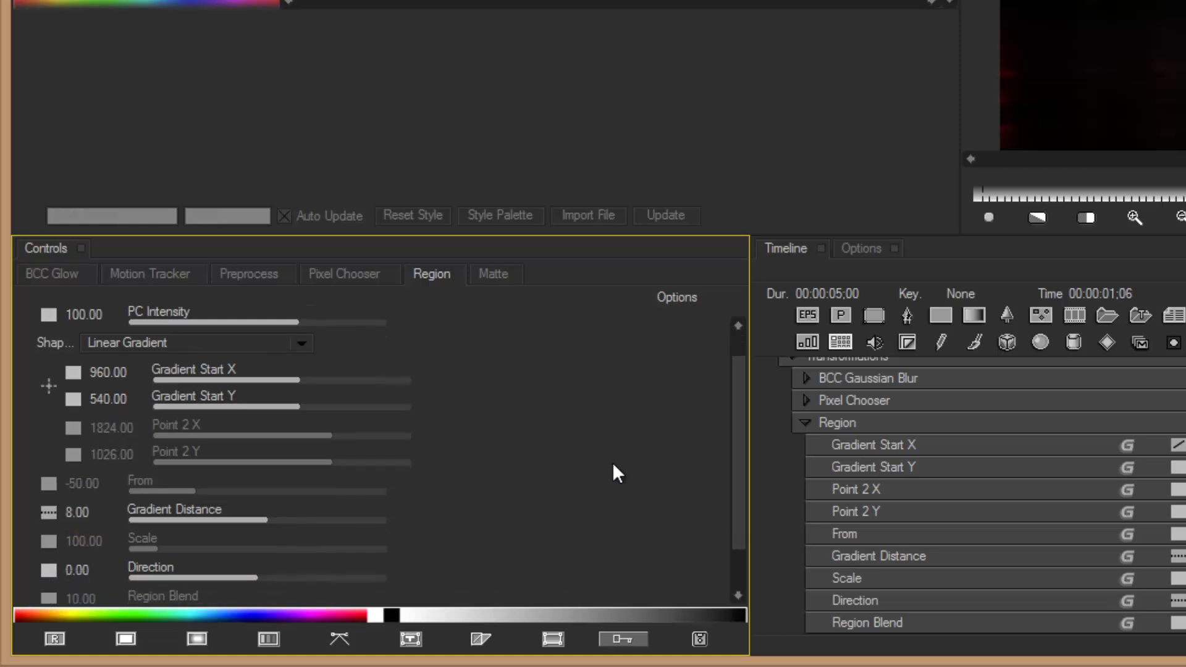
left_click(88, 578)
type("61.5")
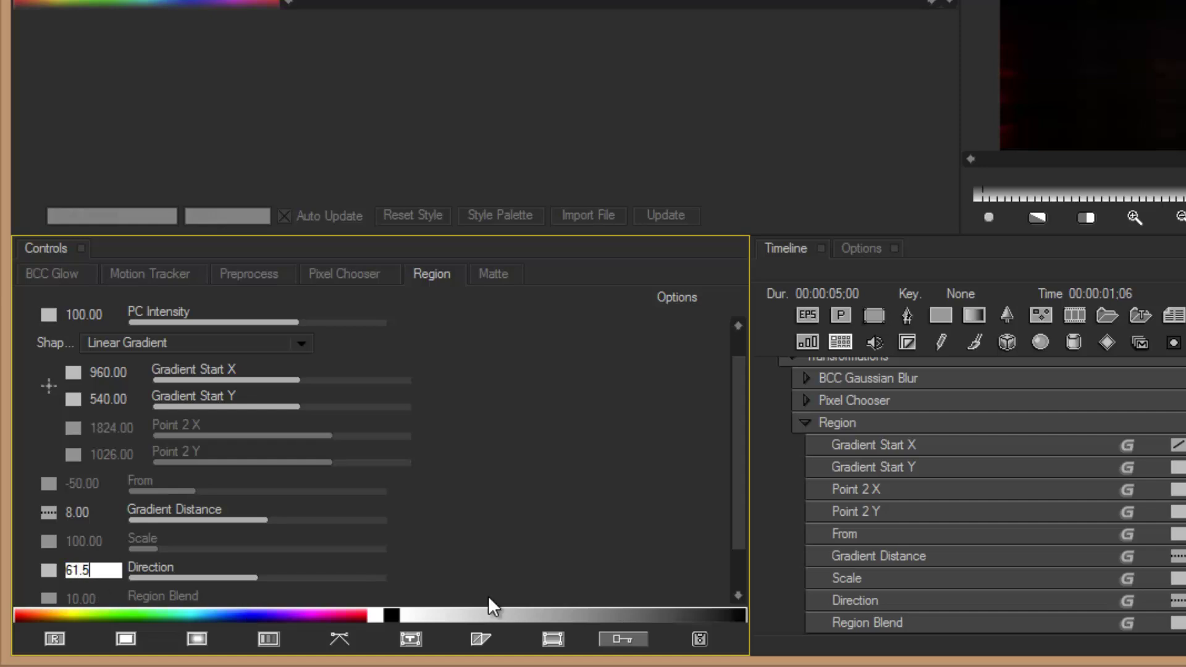
left_click(508, 544)
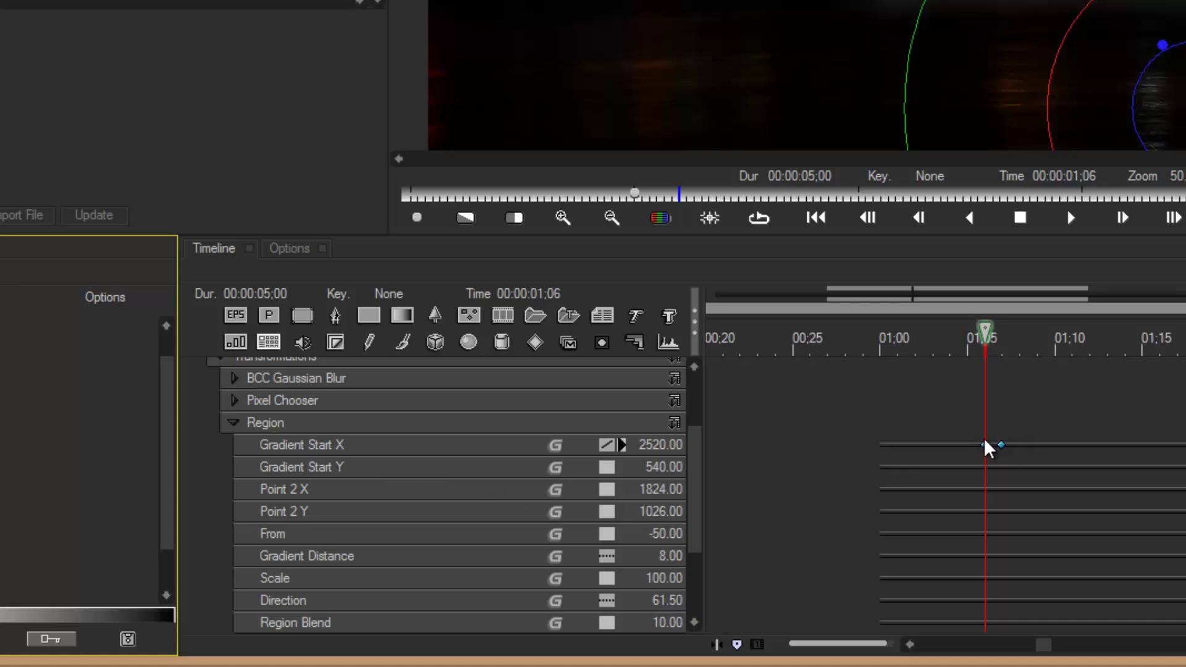
Paste 2520 into the controls' Gradient Start X and make that keyframe linear
left_click(660, 446)
right_click(660, 445)
left_click(721, 239)
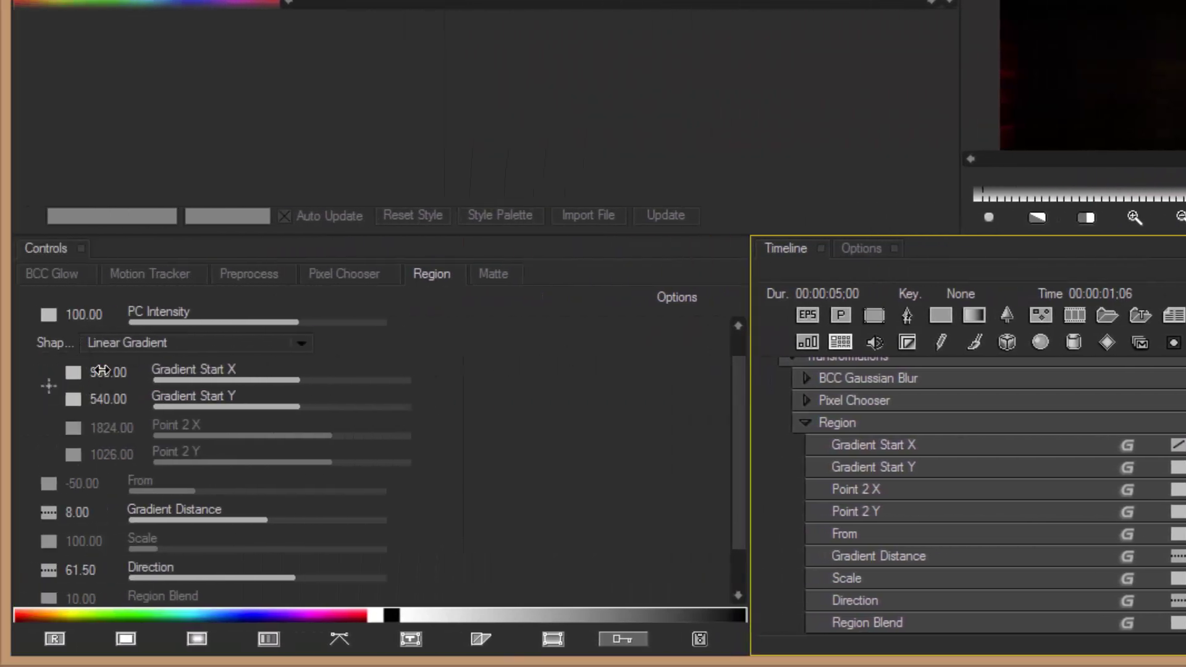
left_click(102, 369)
right_click(101, 369)
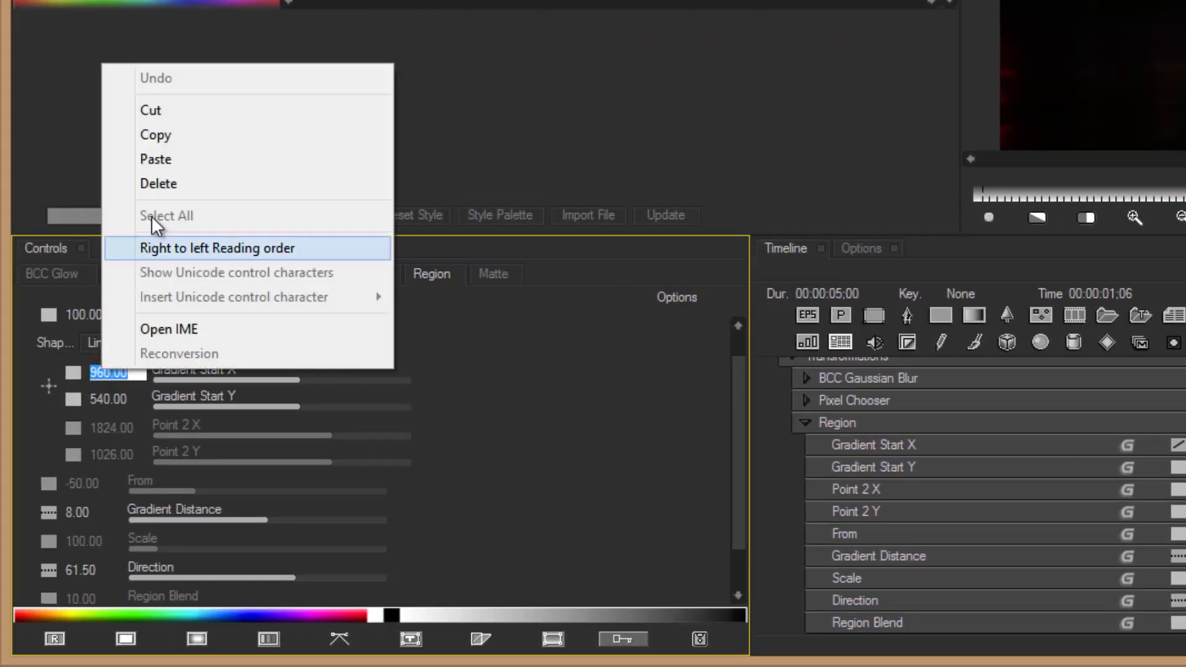
left_click(165, 162)
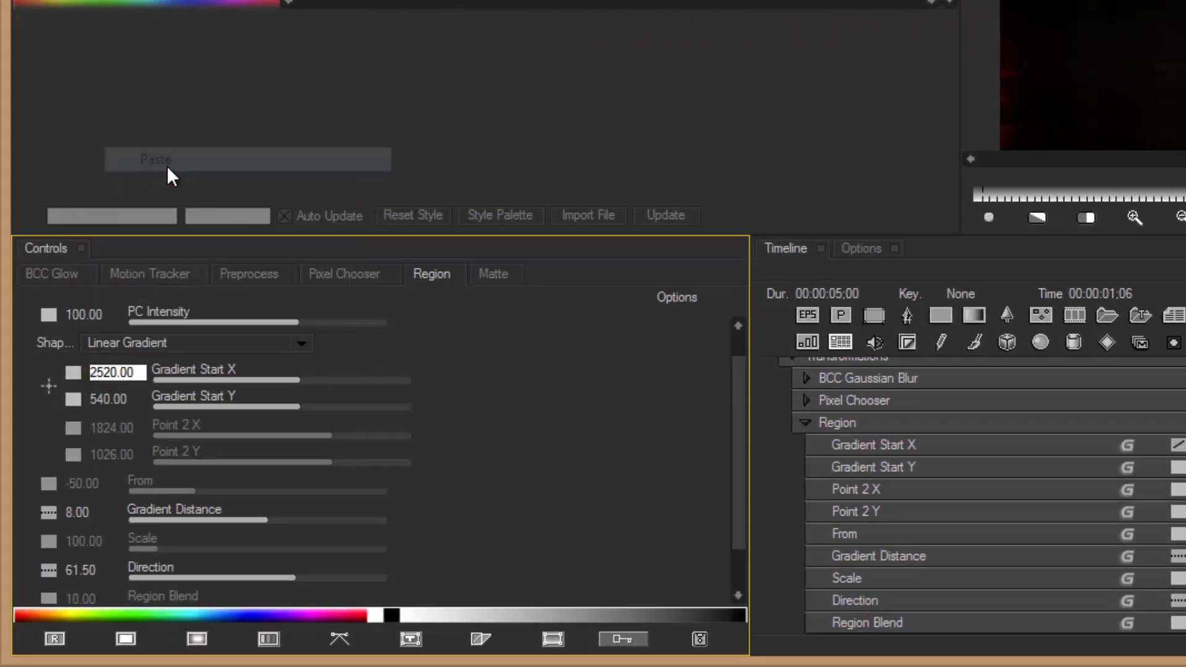
right_click(71, 376)
left_click(124, 451)
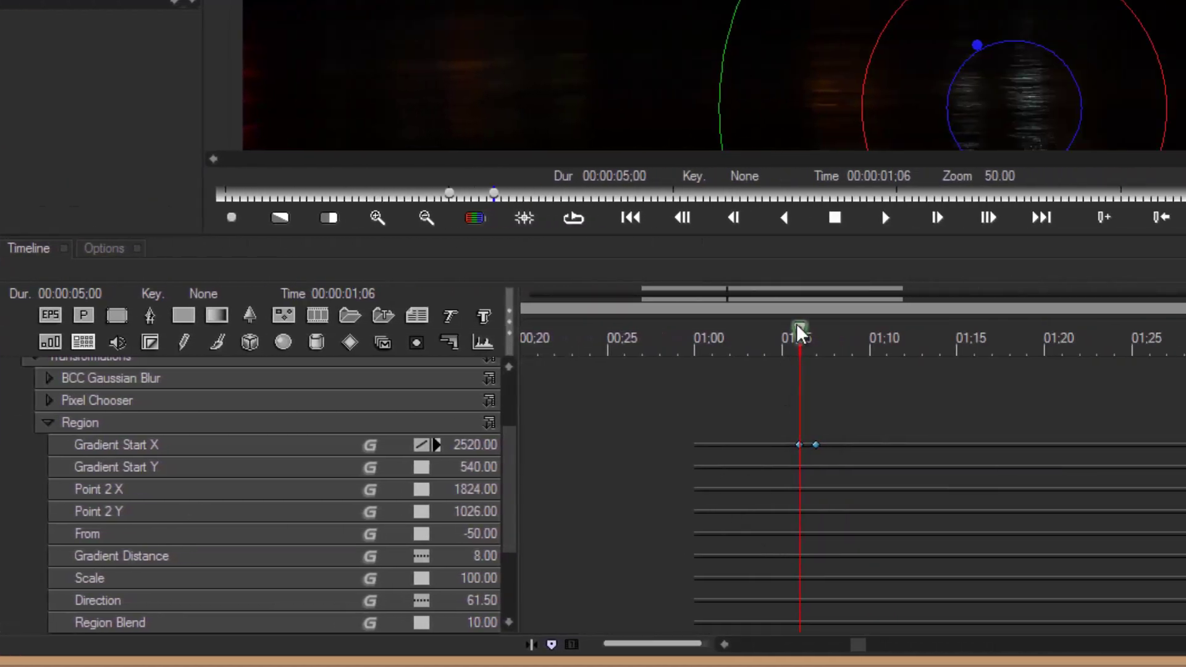
One frame later, copy and paste 1370 into Gradient Start X
left_click_drag(799, 331, 816, 334)
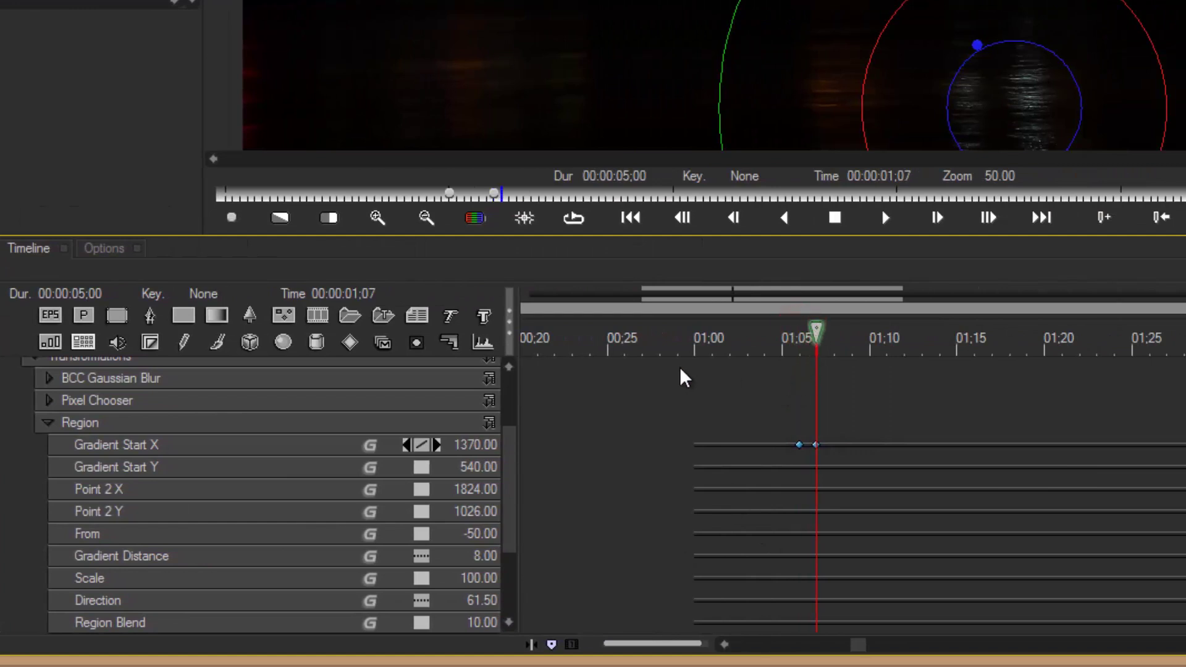
left_click(466, 448)
right_click(468, 450)
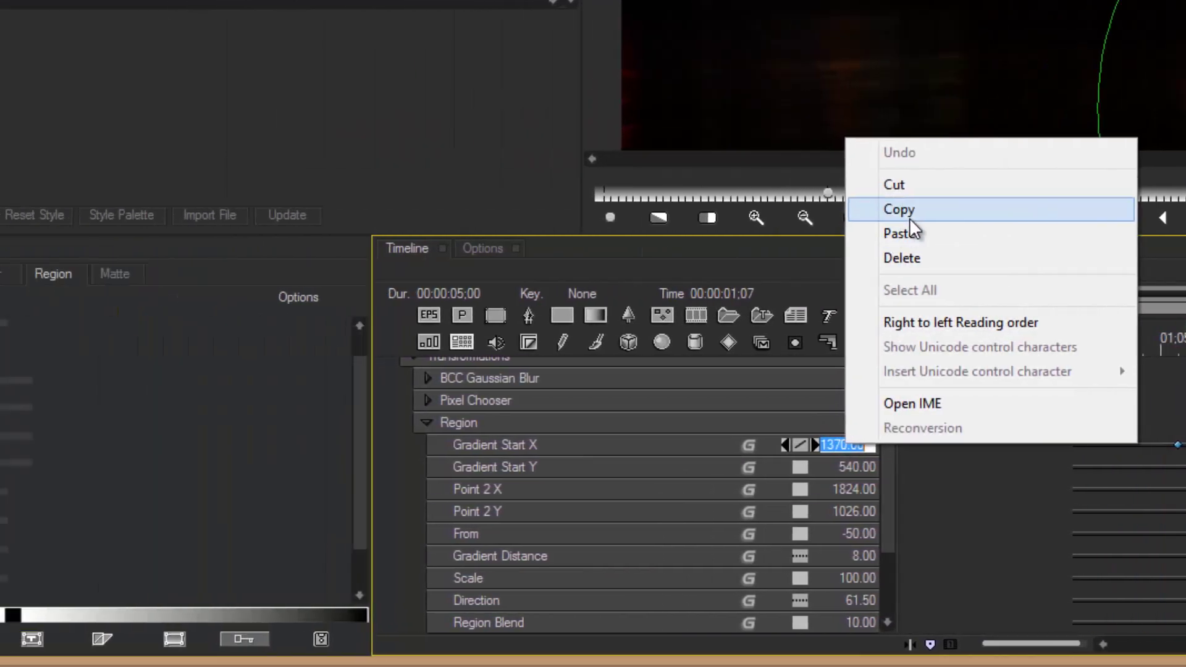
left_click(910, 211)
left_click(329, 370)
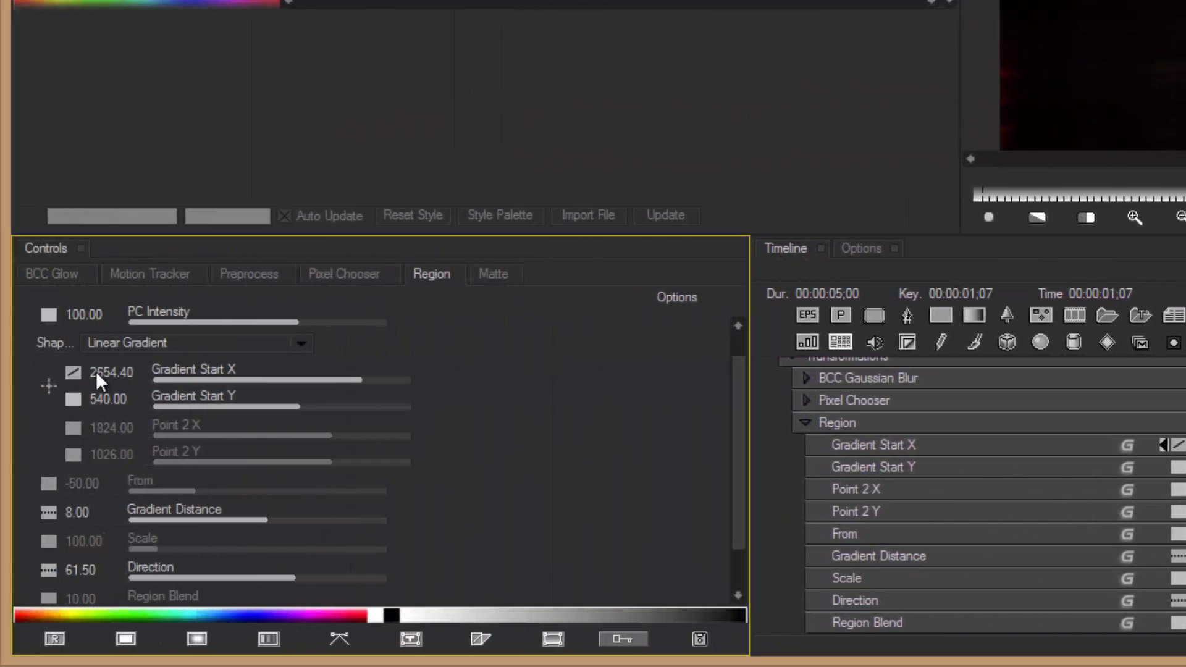
left_click(96, 371)
right_click(120, 363)
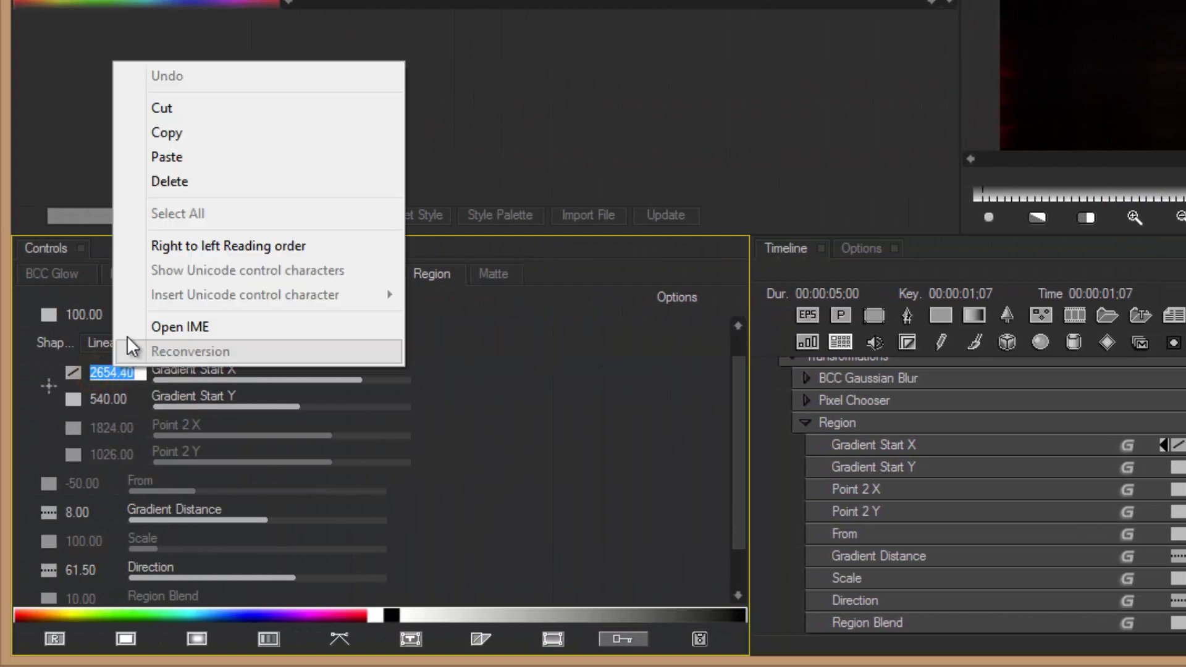
left_click(192, 163)
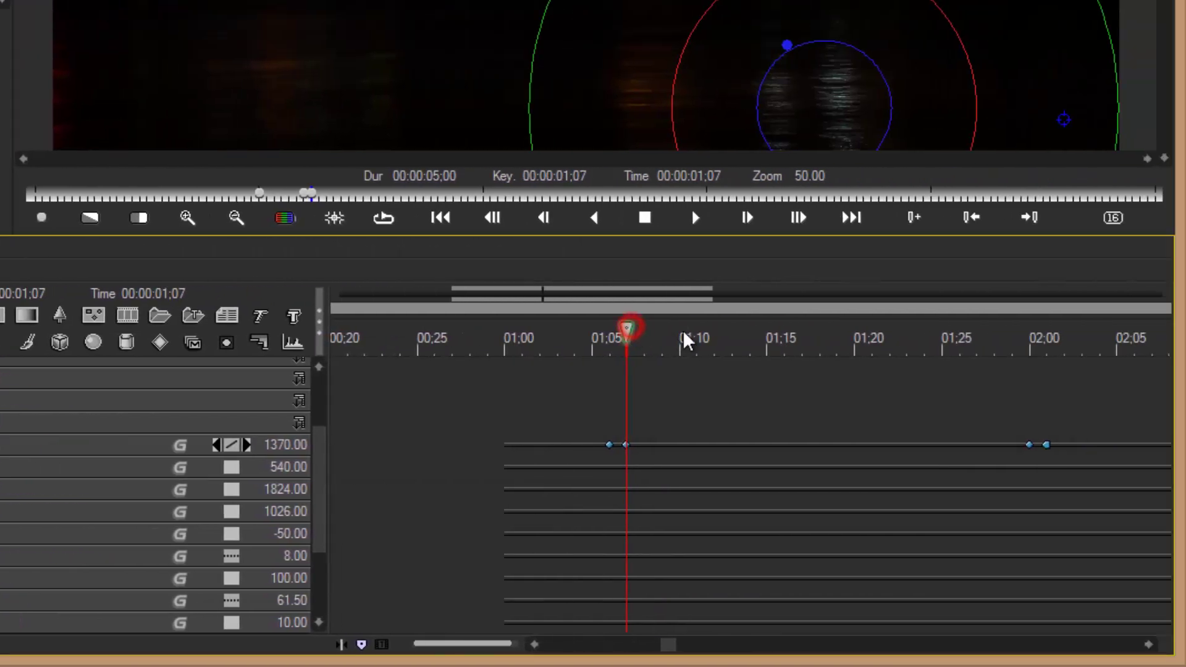
At the second keyframe, copy and paste 110.00 into Gradient Start X
left_click_drag(684, 340, 1030, 338)
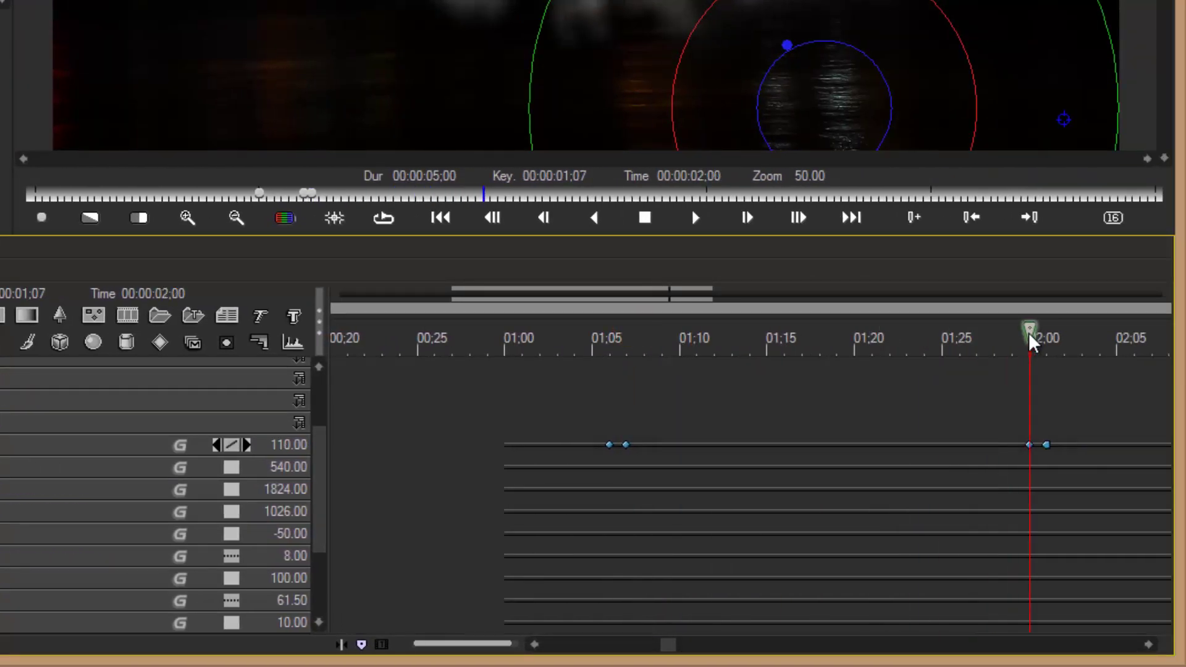
double_click(278, 445)
right_click(291, 445)
left_click(345, 207)
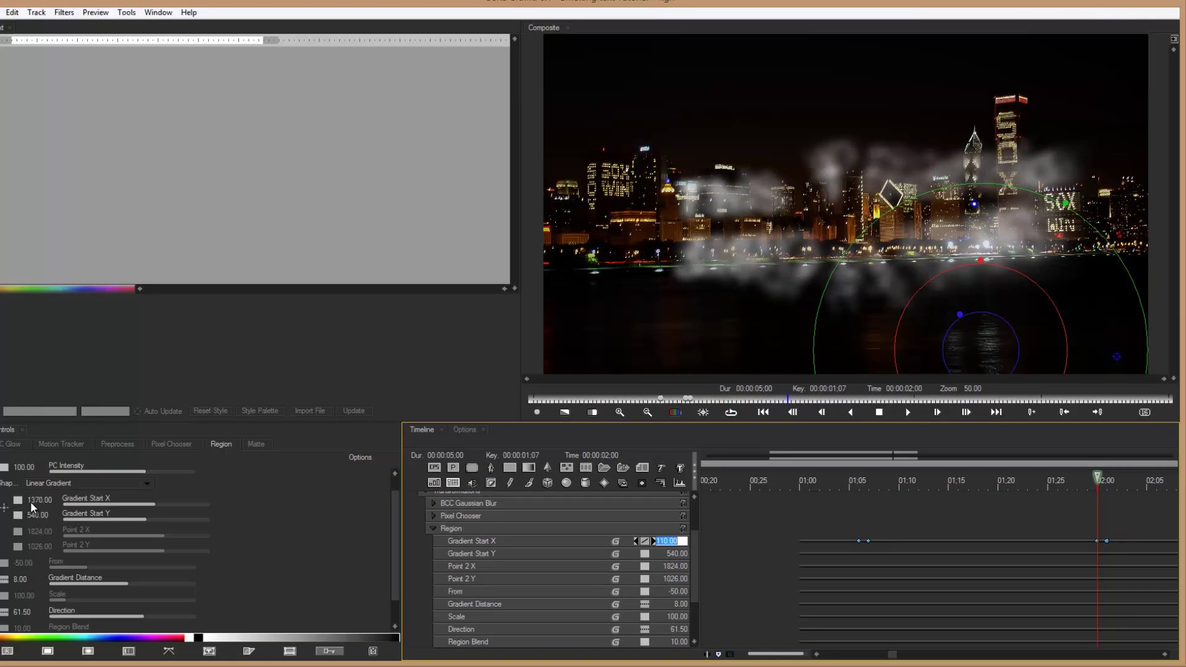
double_click(30, 501)
right_click(31, 501)
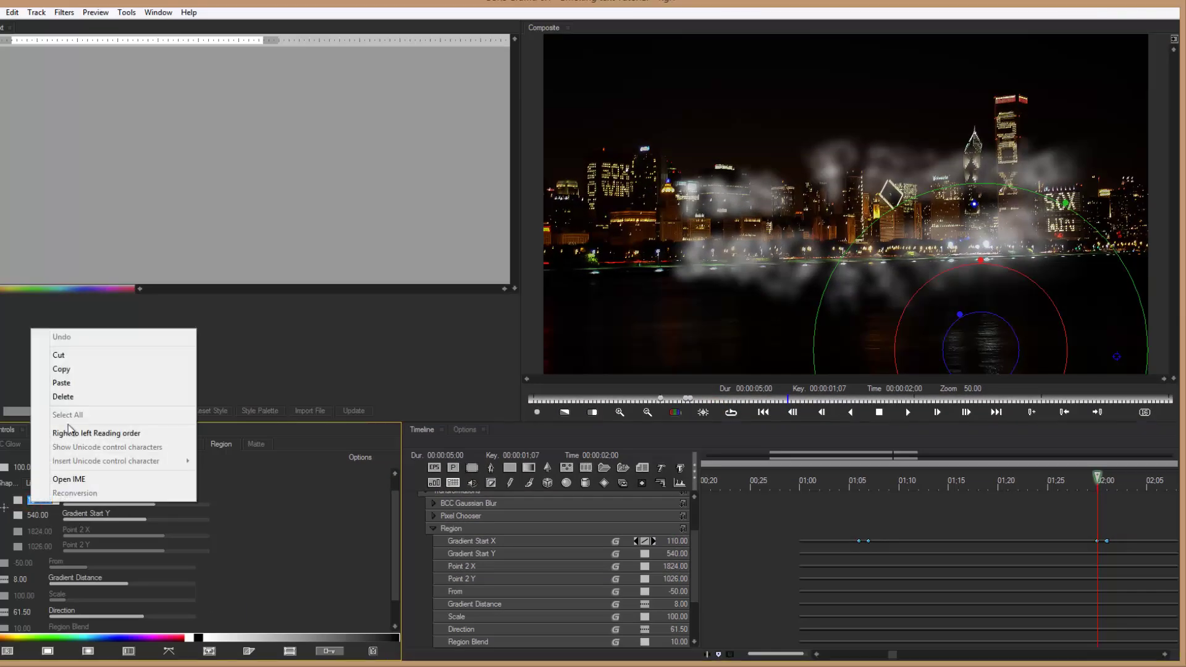
left_click(80, 388)
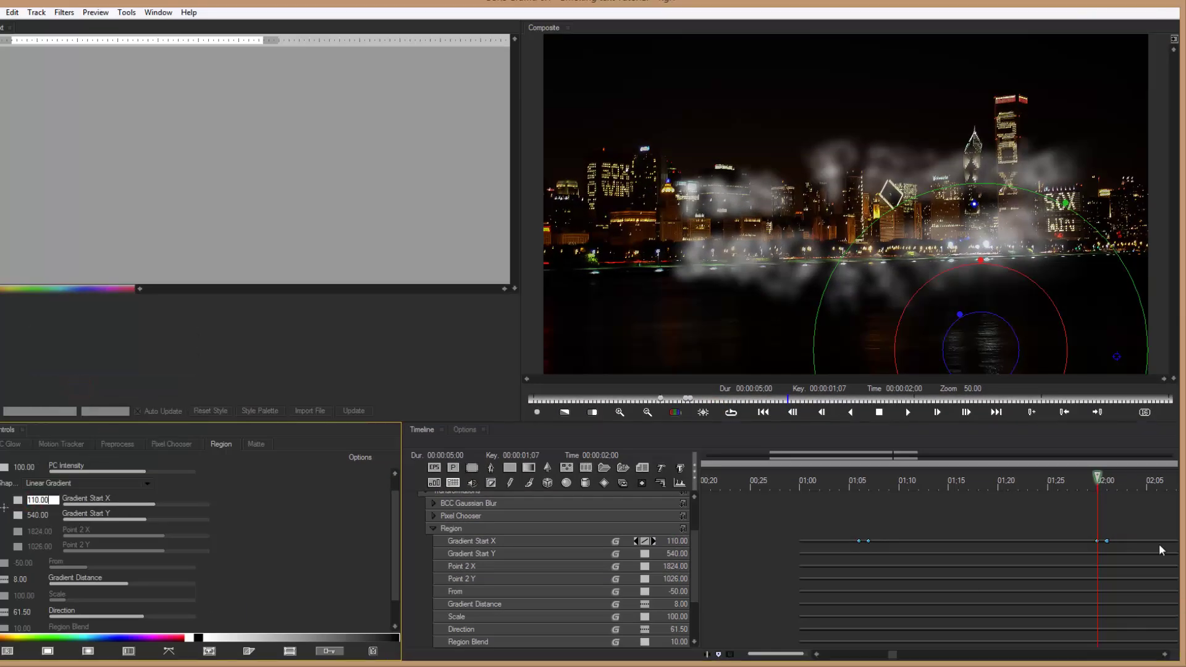
Just after 02:00, paste -660.00 into Gradient Start X and set the keyframe to Hold
left_click_drag(1101, 484, 1106, 478)
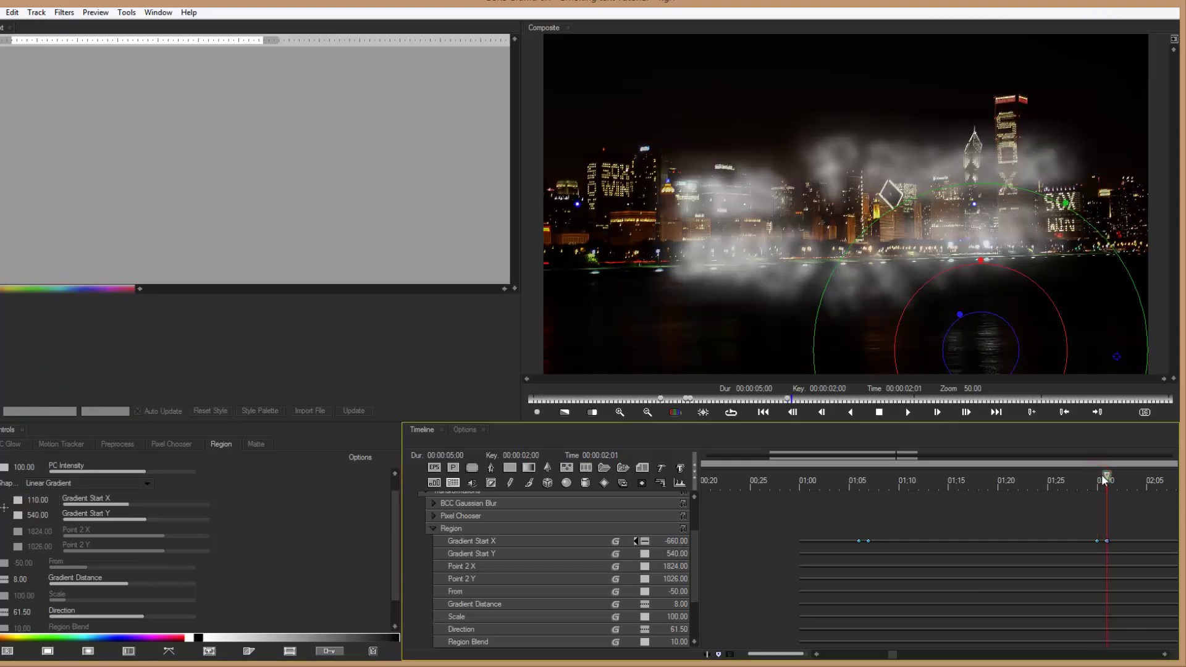
double_click(679, 542)
right_click(678, 542)
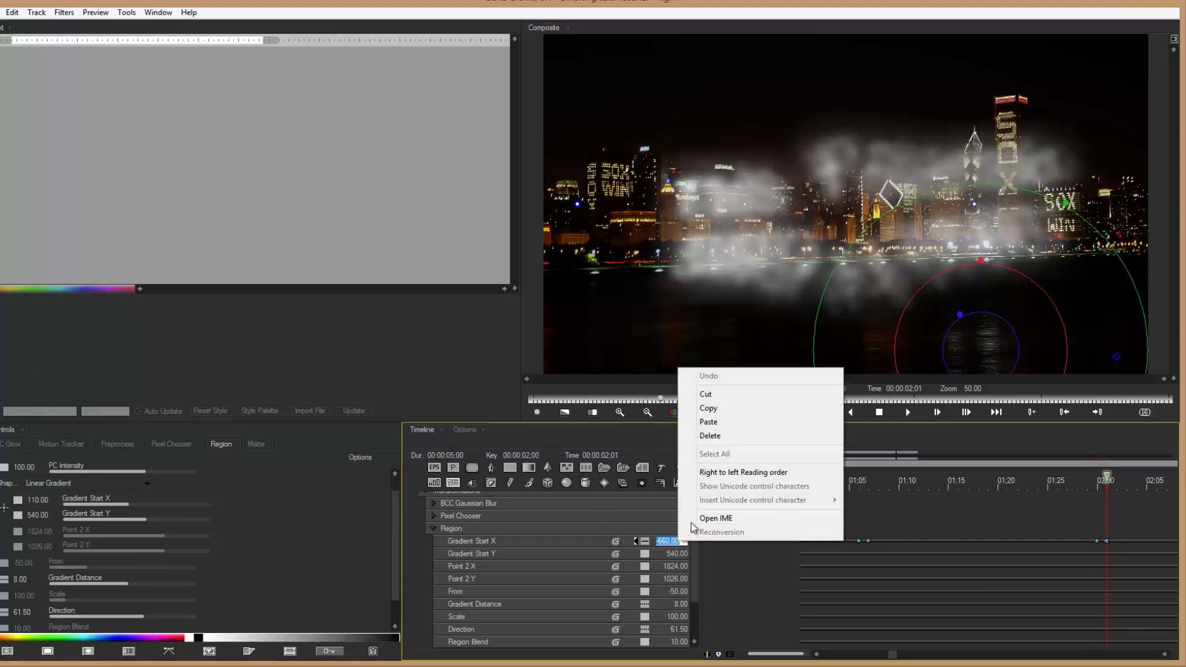
left_click(741, 408)
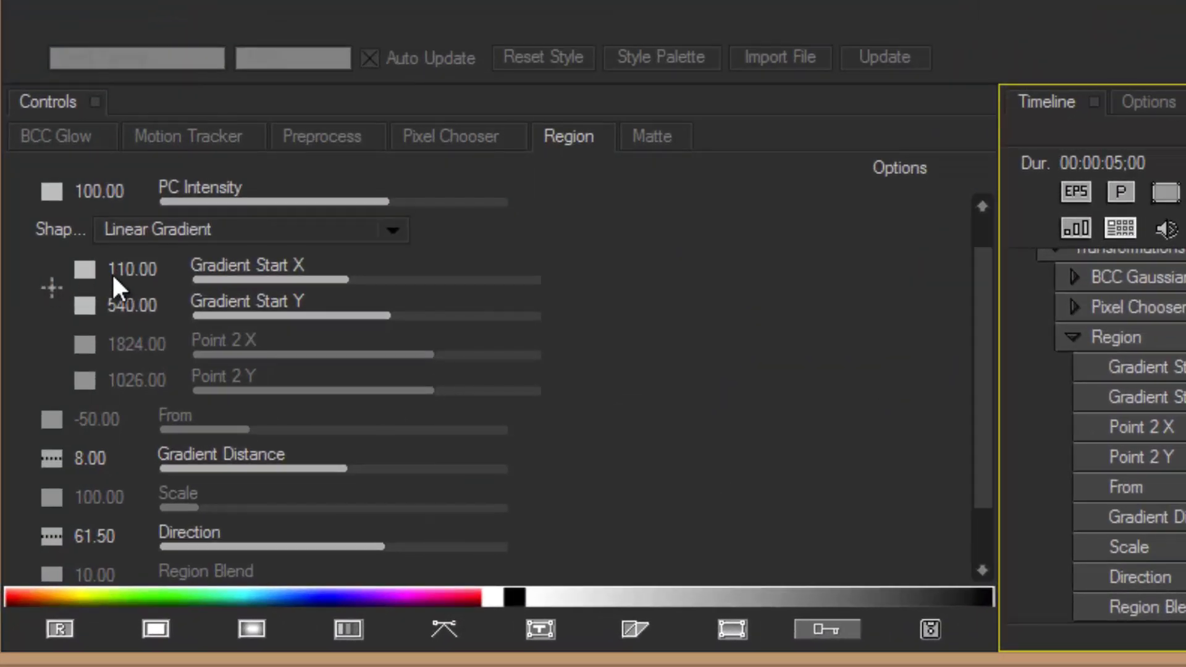
double_click(111, 268)
right_click(109, 267)
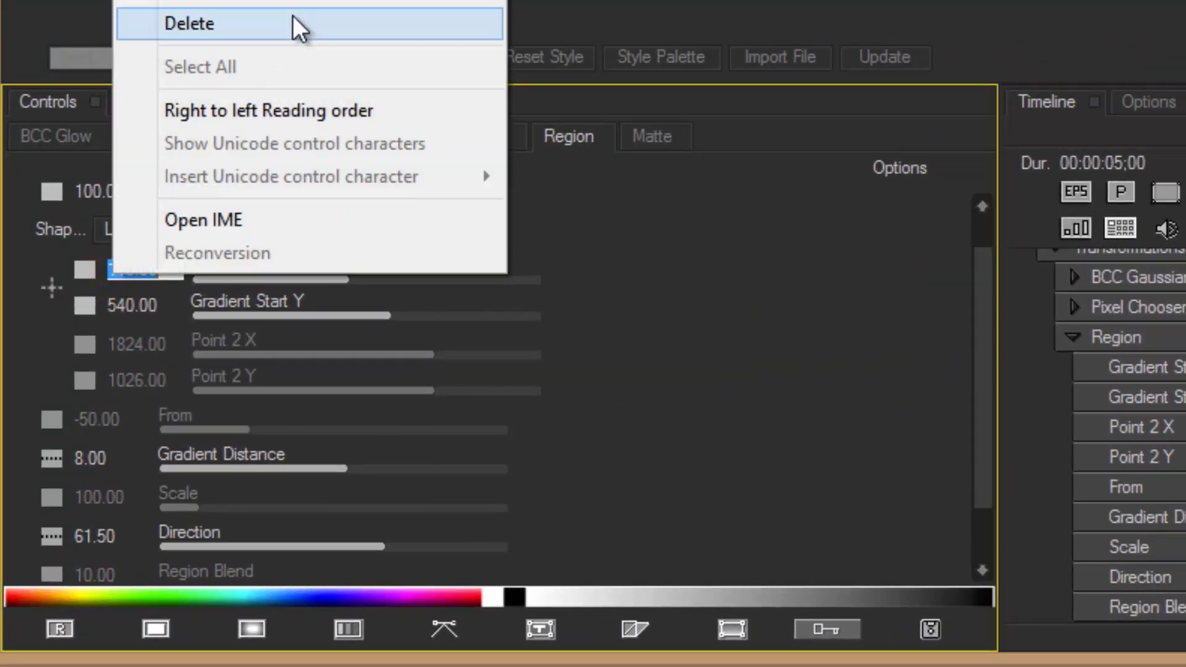
left_click(258, 5)
type("-660")
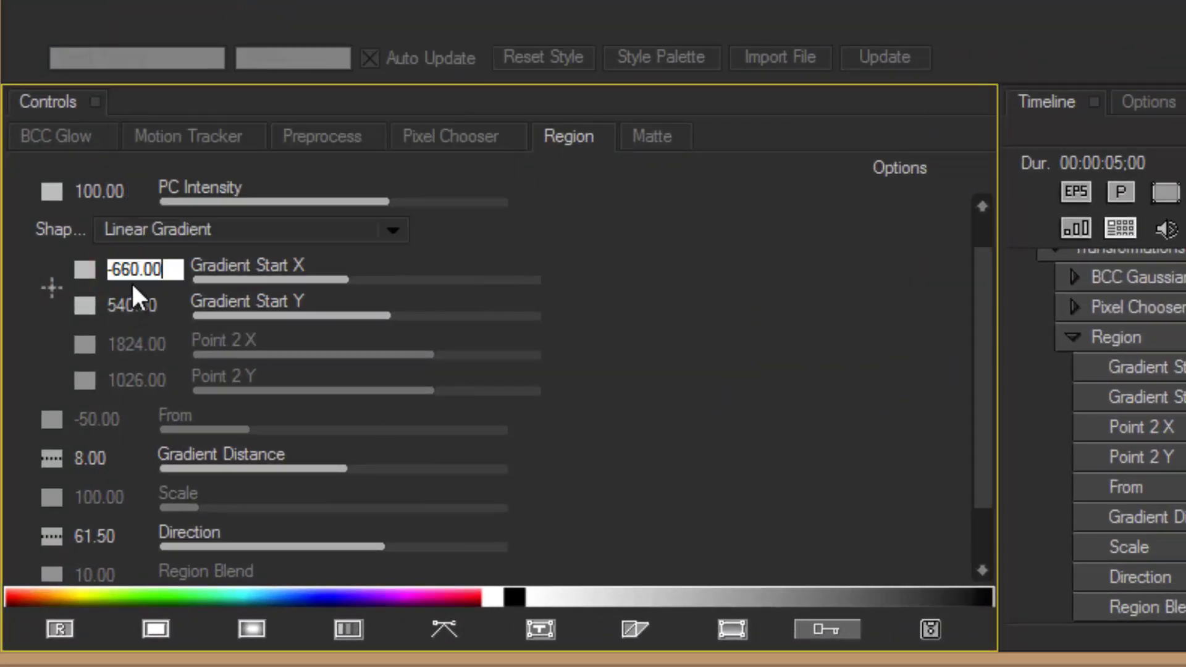
right_click(82, 271)
left_click(148, 345)
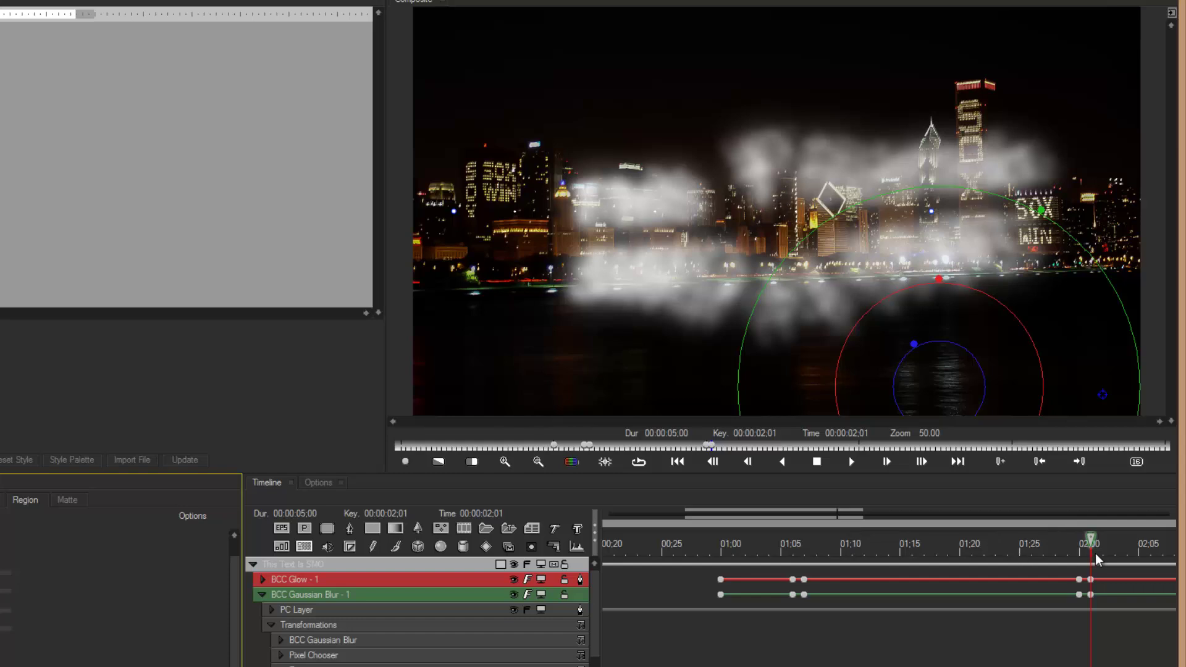
Play the smoke-dissolve preview from a later point, then return to 01:00
left_click(1141, 557)
key("space")
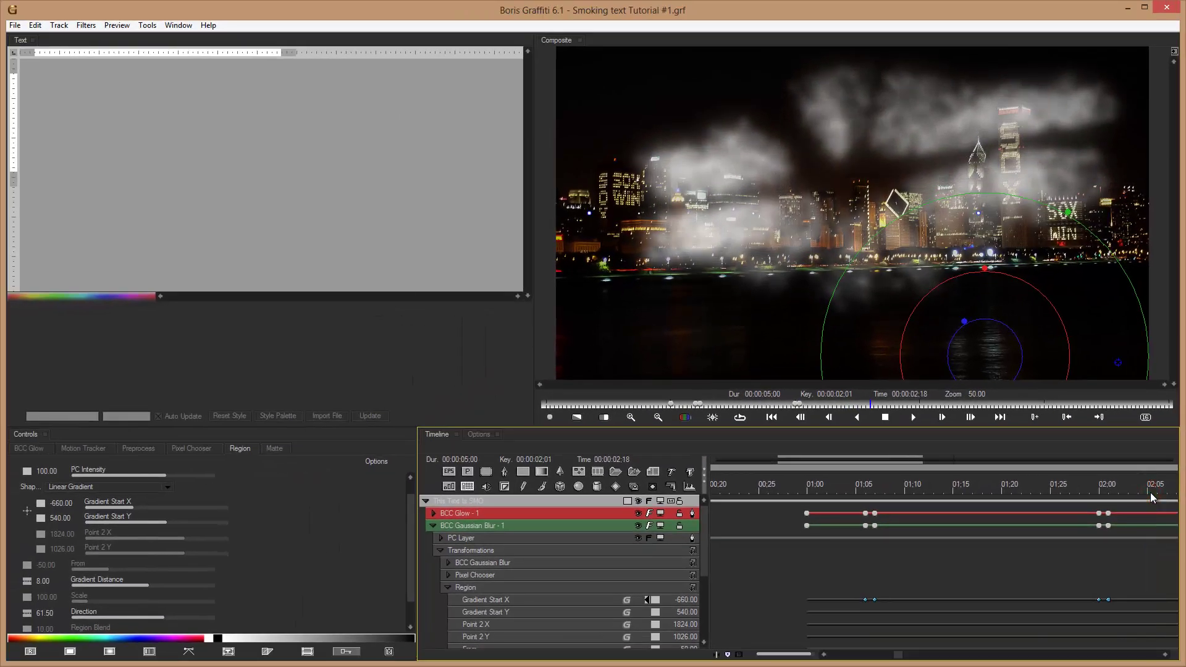
left_click(794, 517)
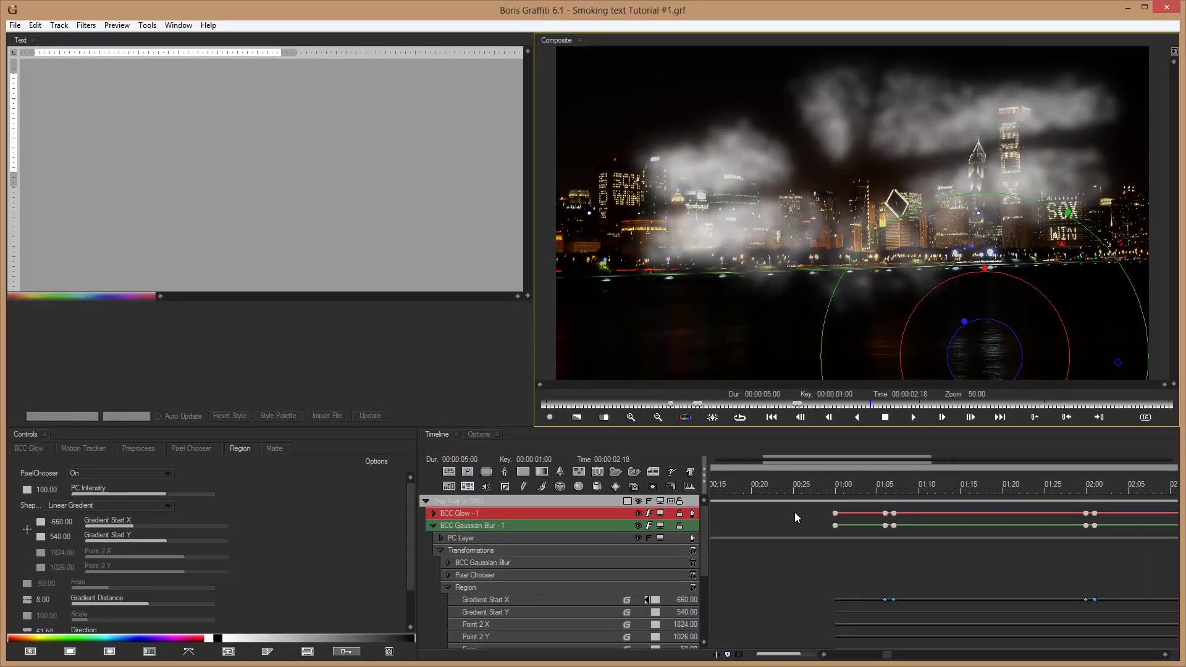
left_click(835, 488)
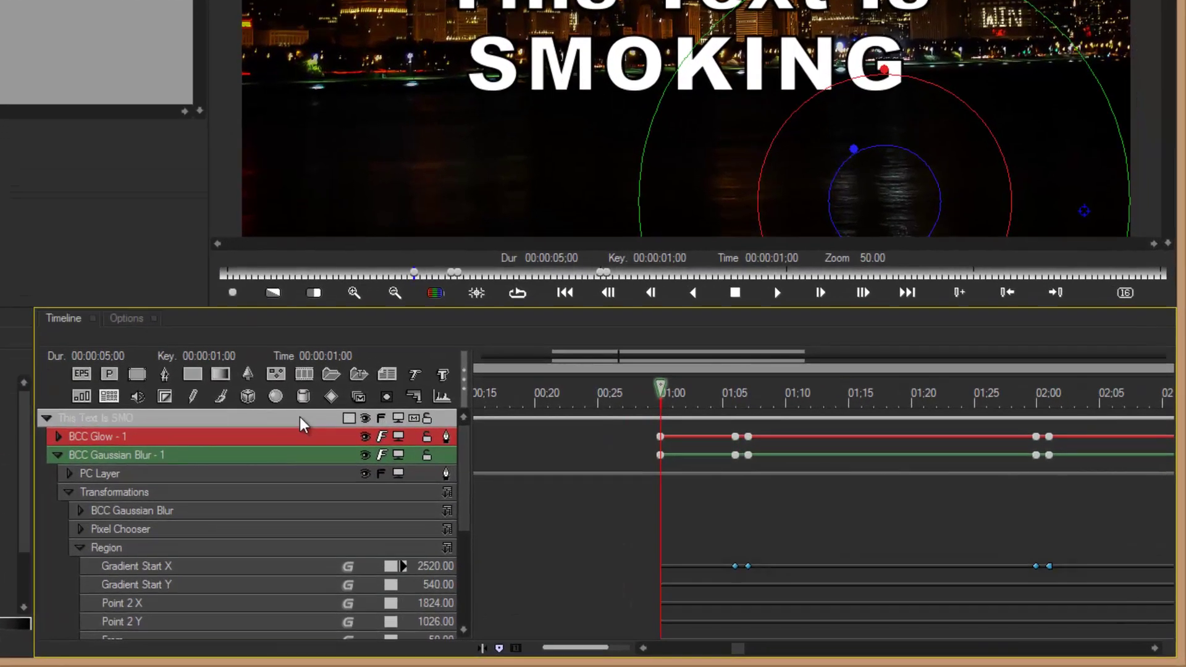
Add BCC Colorize Glow to the title track with the intense.bcp preset and Intensity 300
right_click(300, 418)
mouse_move(357, 625)
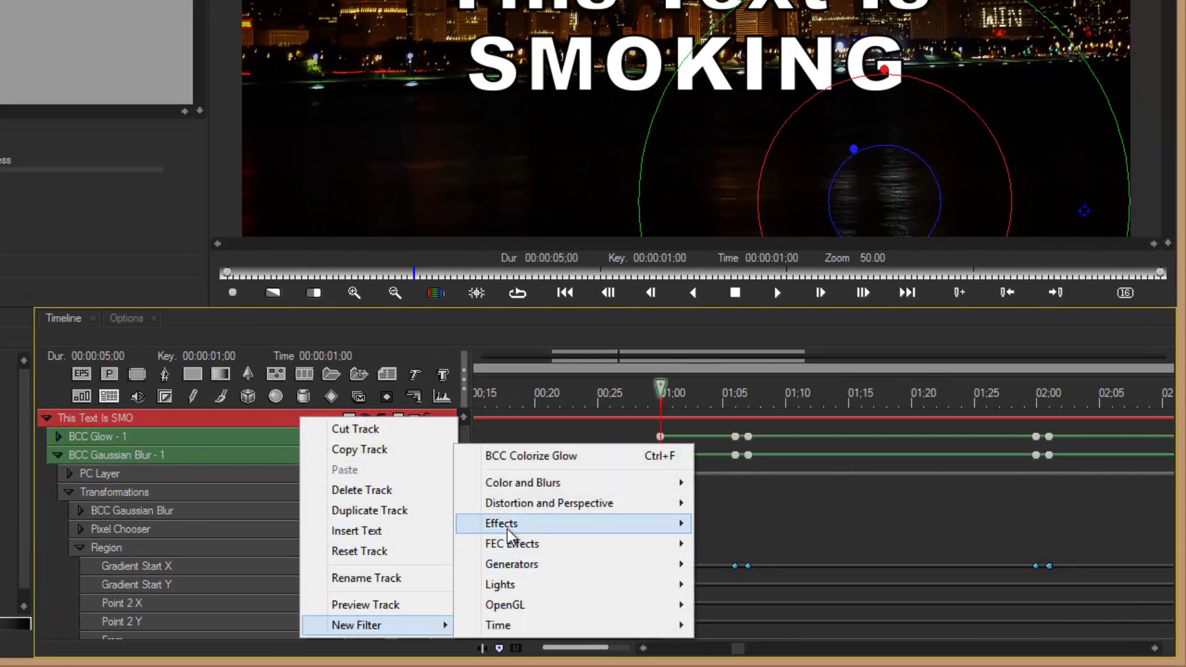
mouse_move(501, 524)
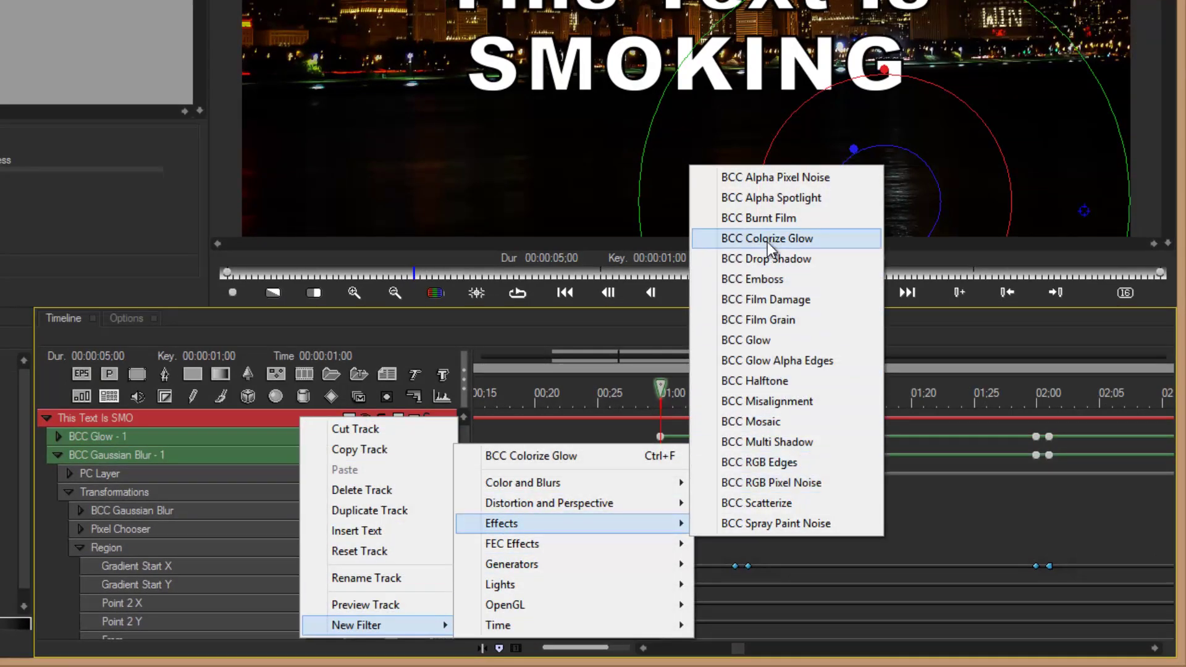
left_click(769, 240)
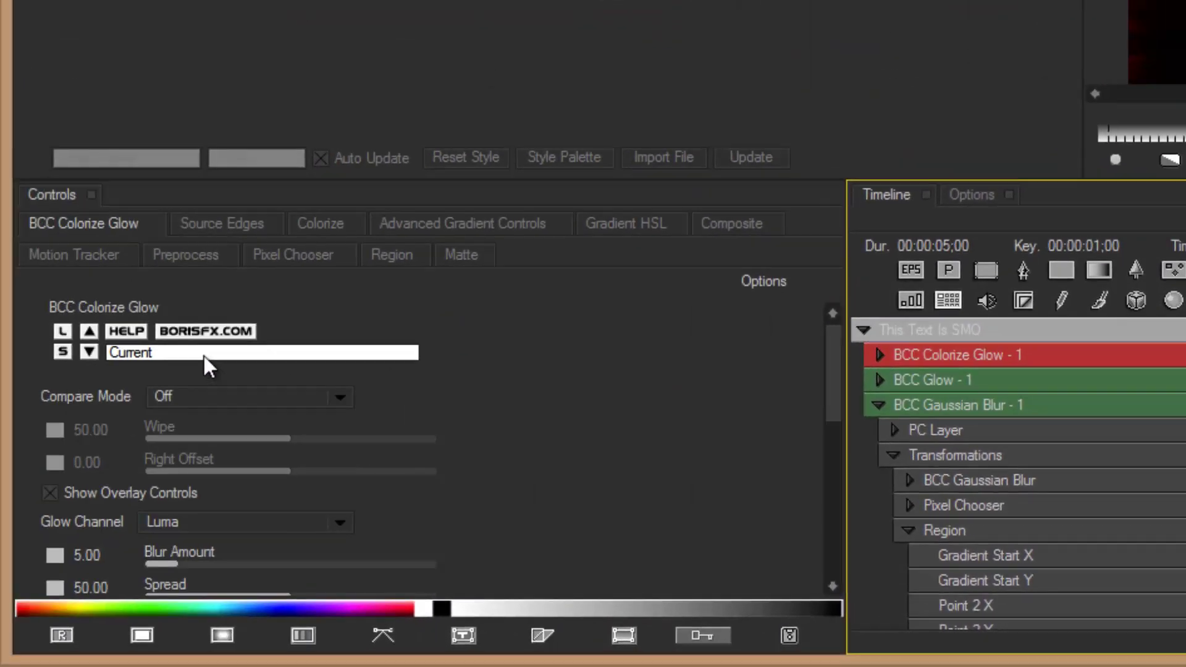
left_click(205, 356)
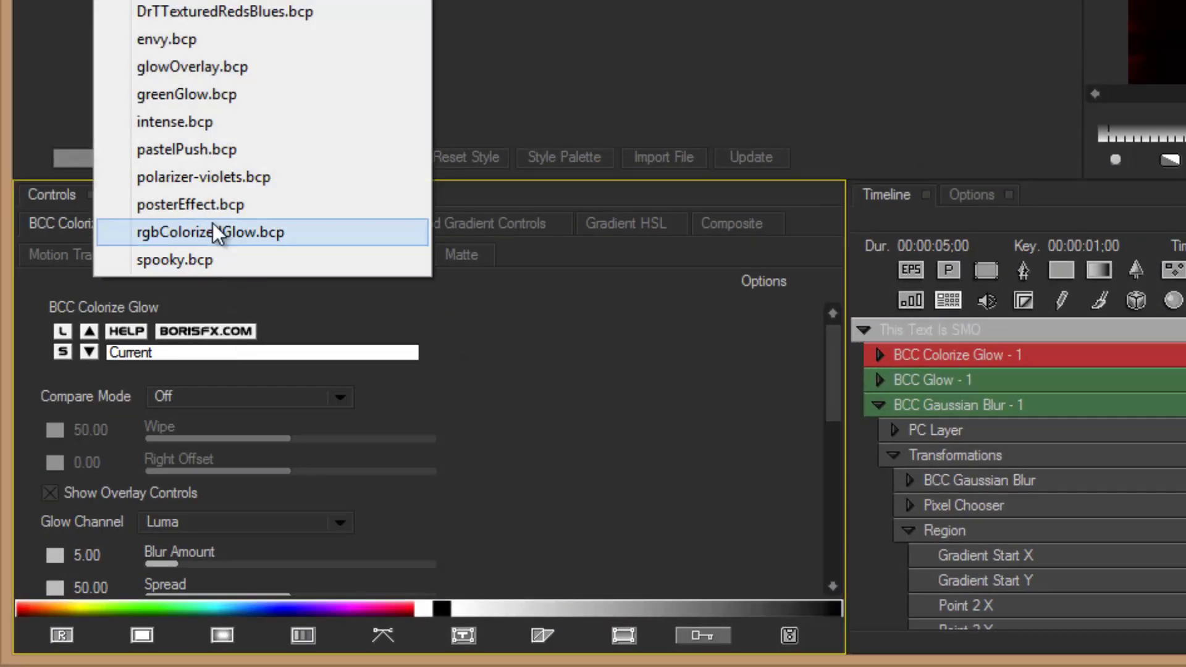
left_click(155, 122)
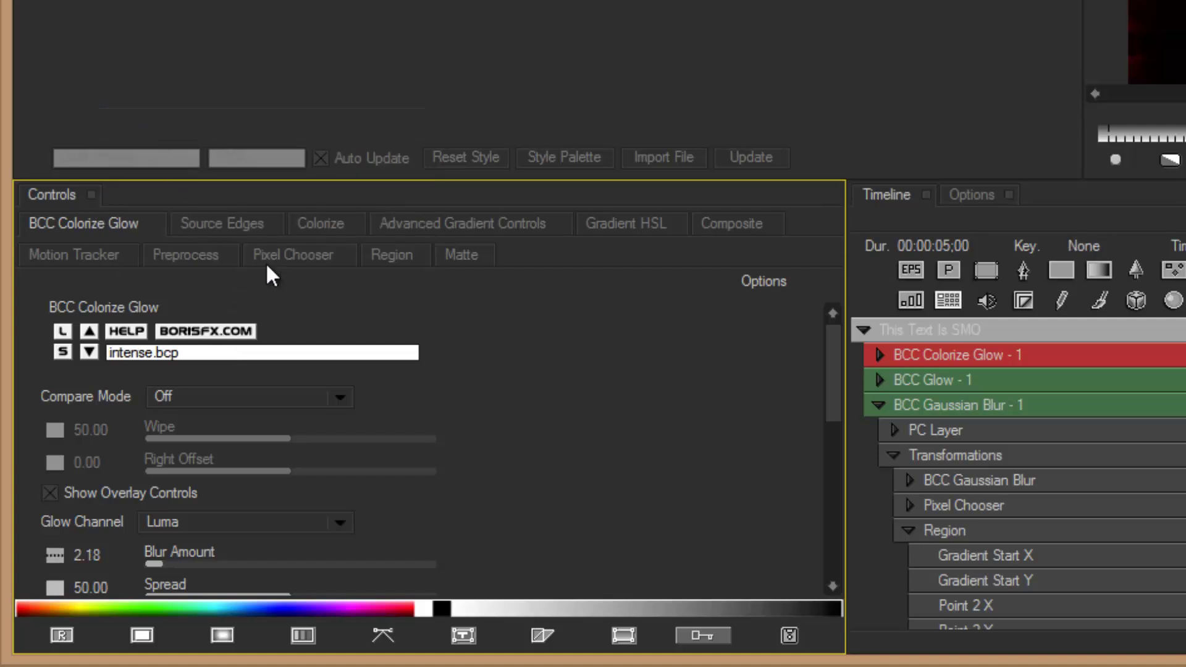
left_click_drag(830, 357, 815, 516)
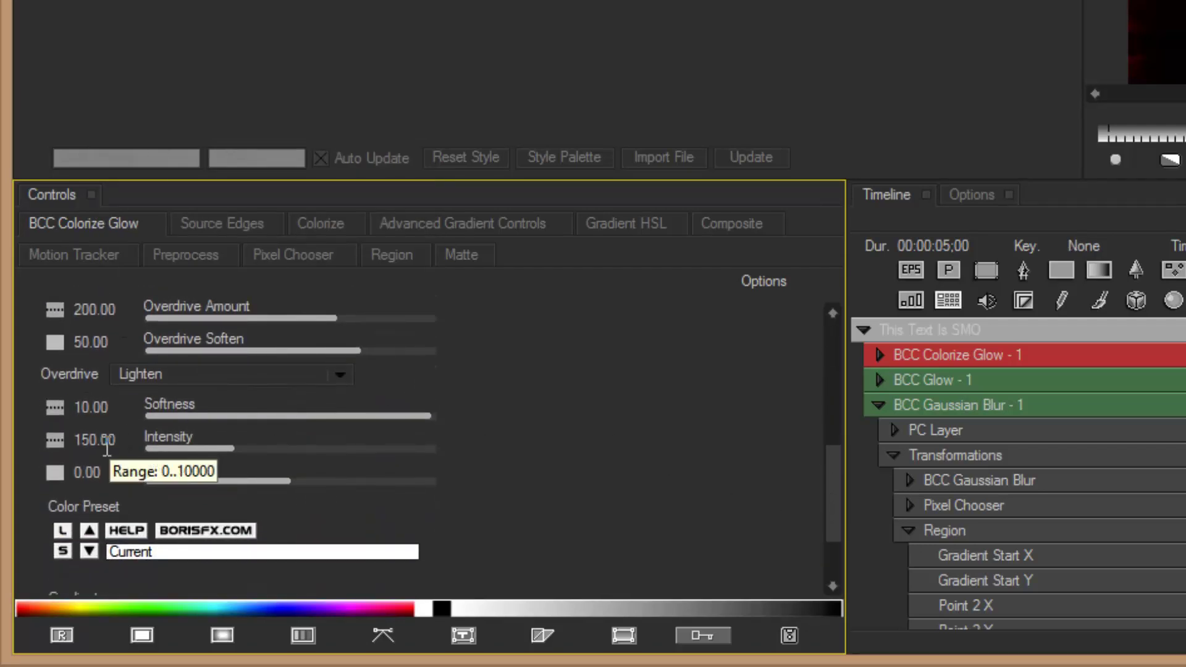
left_click(120, 432)
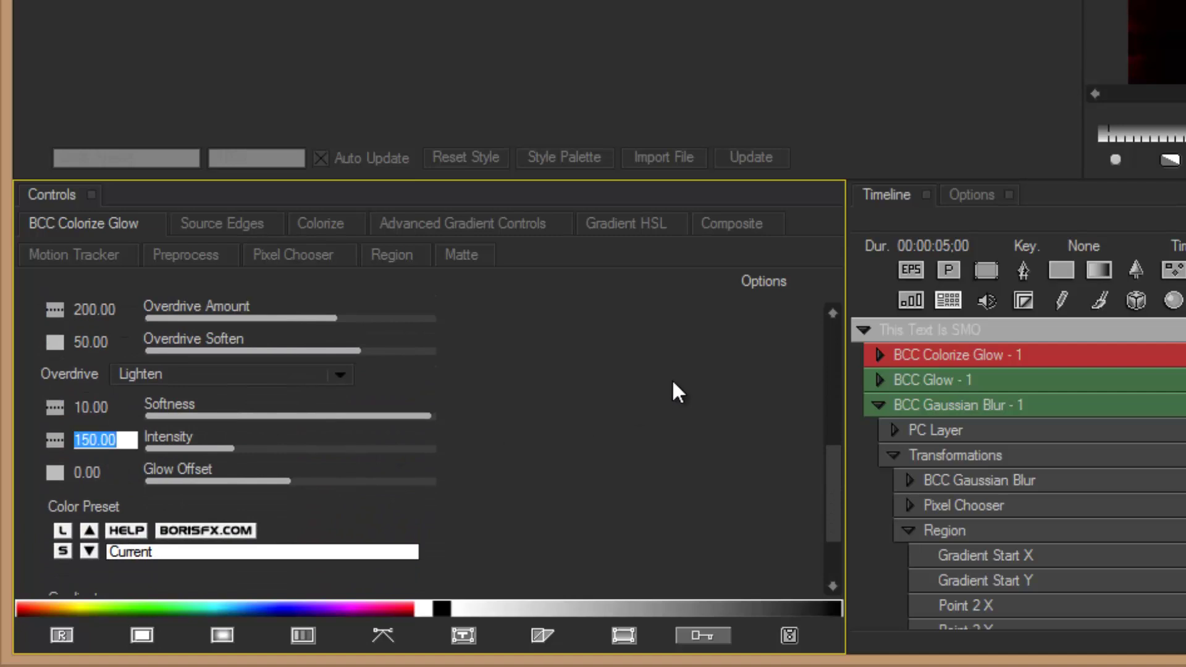
type("300")
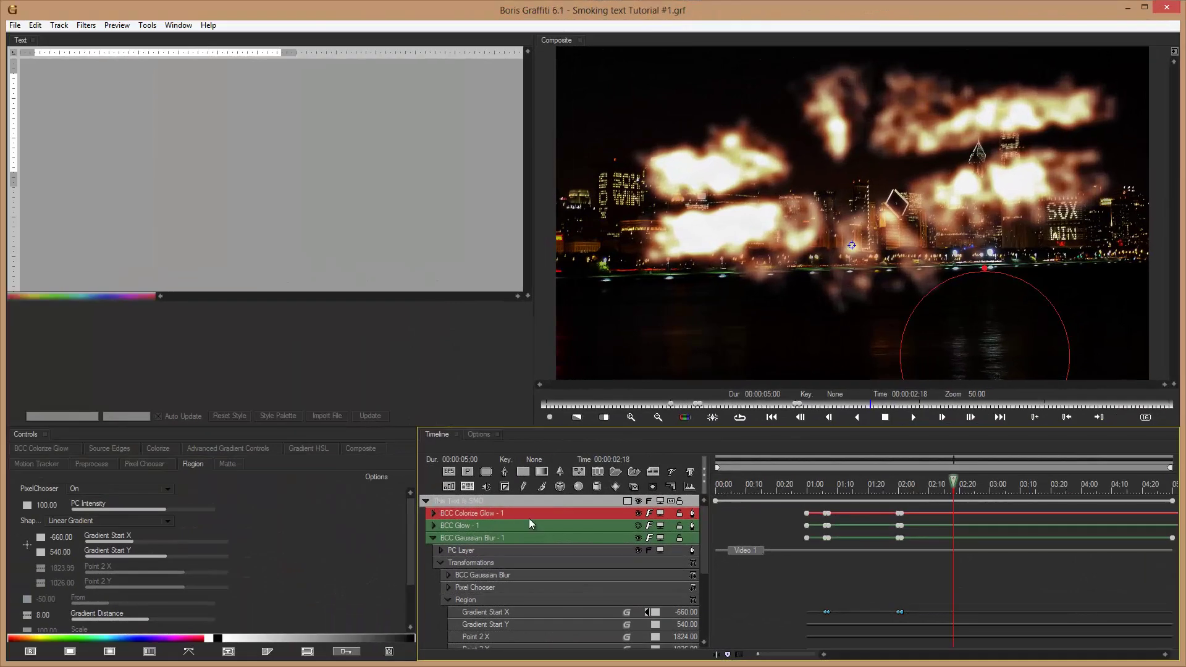
left_click(554, 532)
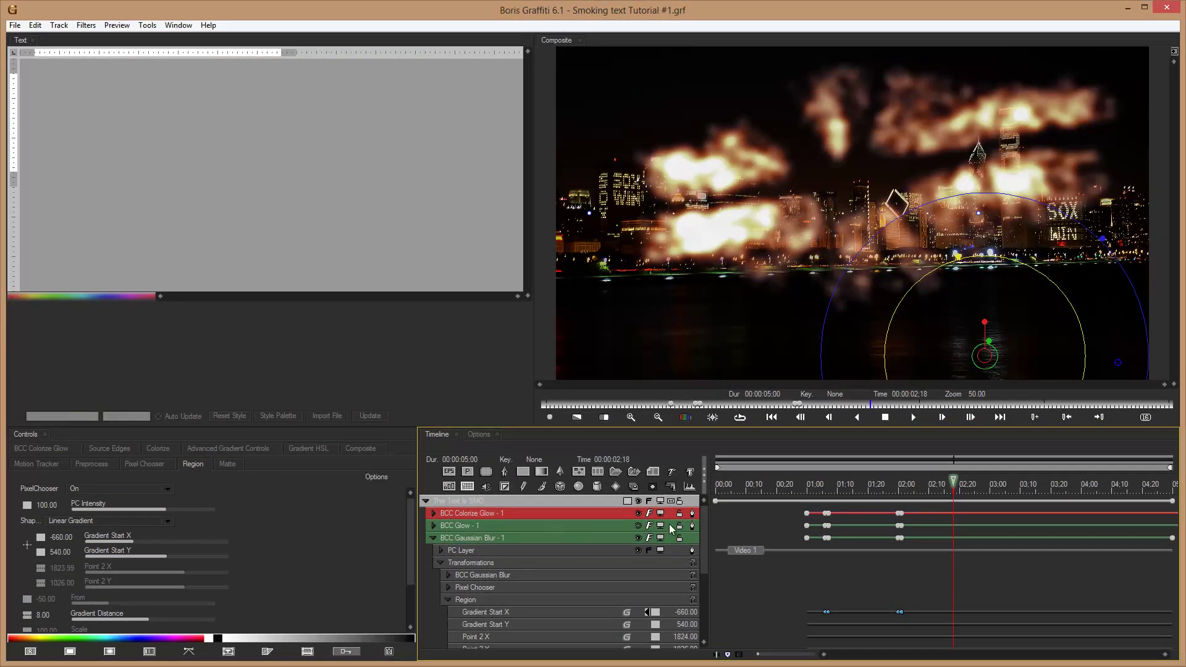
left_click_drag(701, 528, 702, 639)
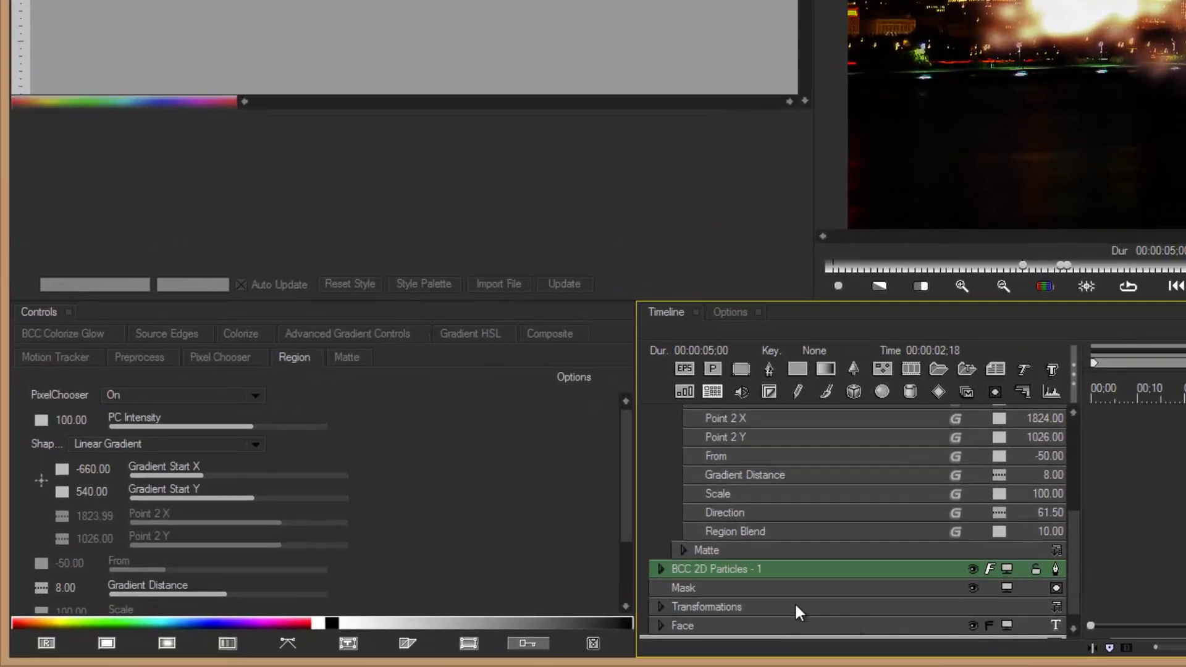
In the BCC 2D Particles Move settings, change Velocity from Centrifugal to Random
left_click(830, 572)
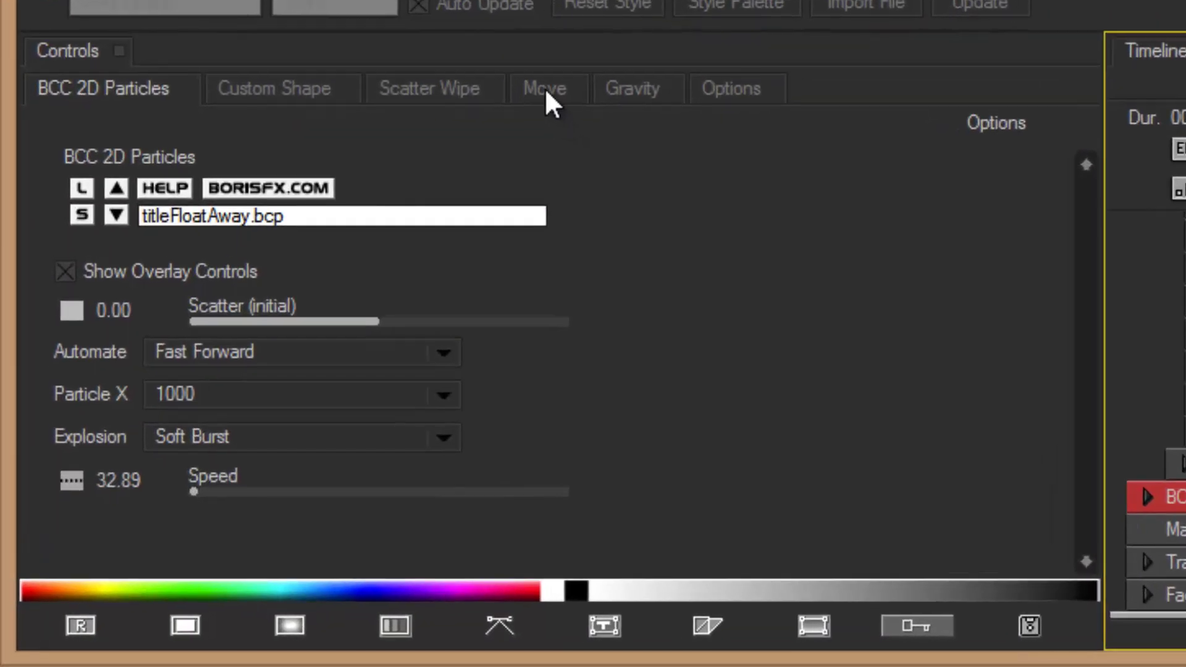
left_click(547, 93)
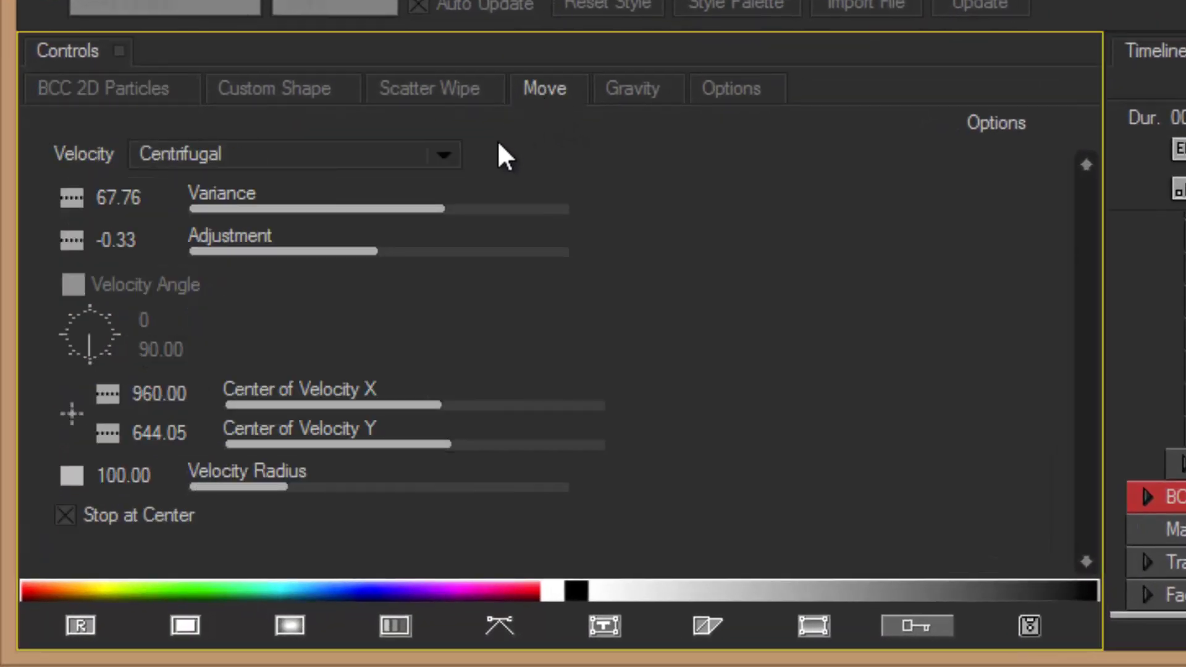
left_click(444, 161)
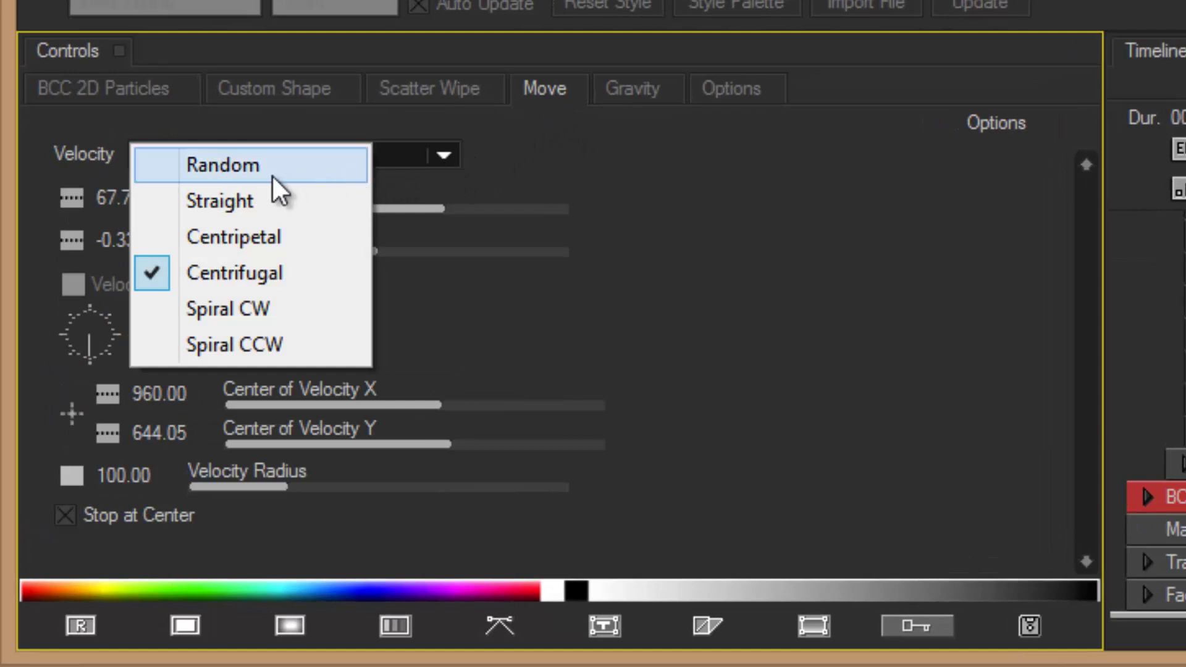
left_click(243, 166)
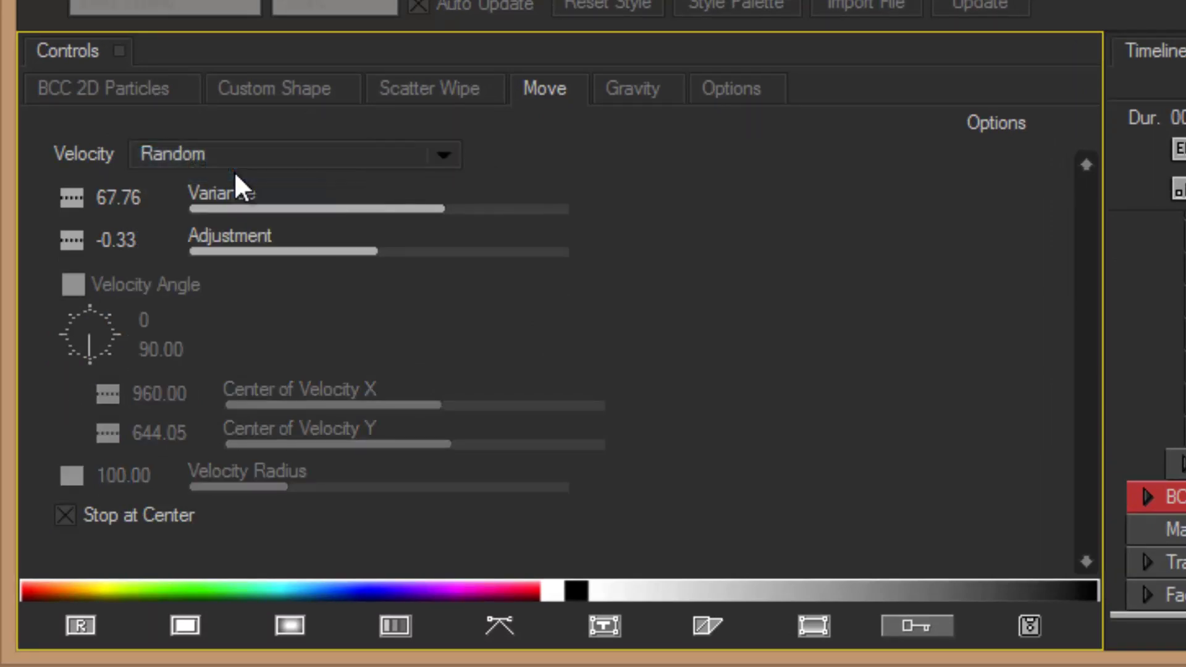